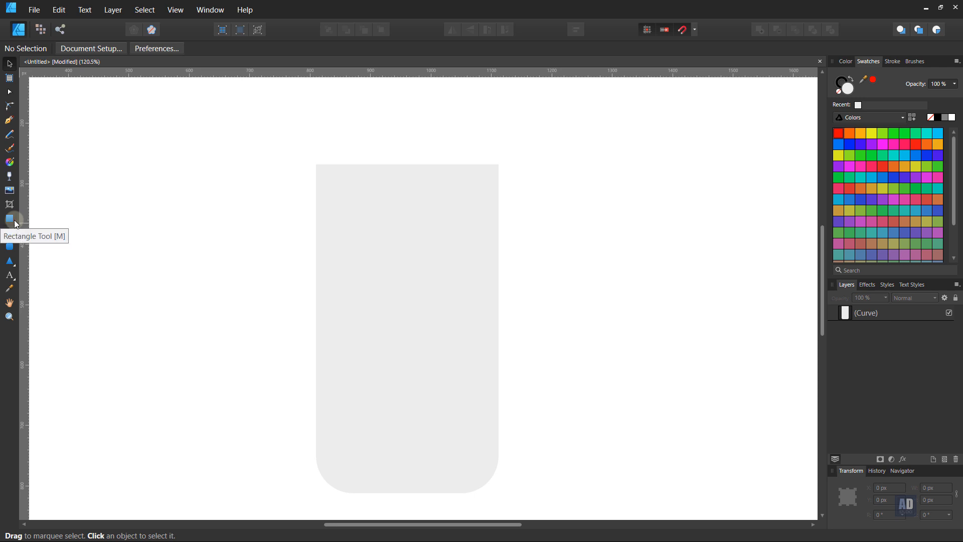
# Draw a rectangle about 396 by 179 px, centred over the upper end of the grey shape.
pyautogui.click(15, 221)
pyautogui.moveTo(405, 215); pyautogui.dragTo(526, 255)
pyautogui.moveTo(406, 174); pyautogui.dragTo(406, 132)
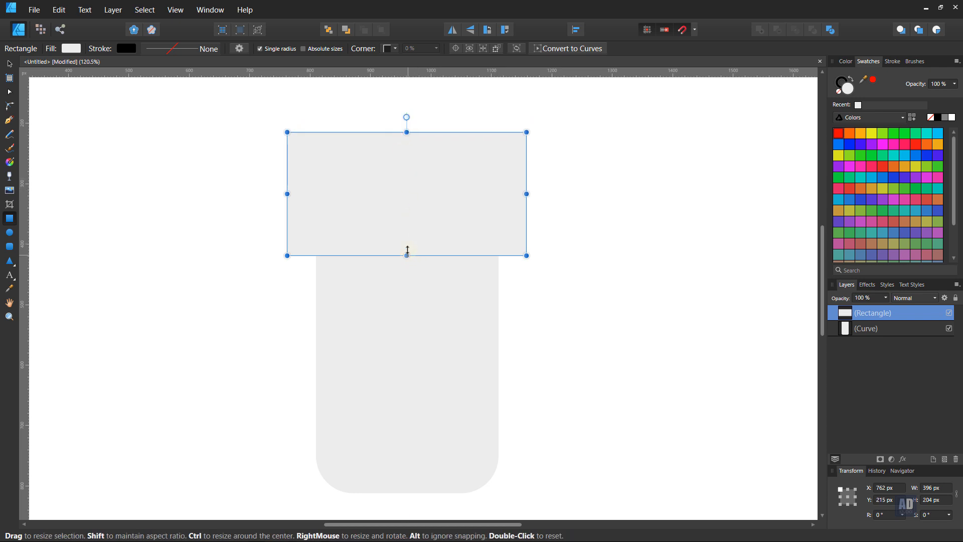
pyautogui.moveTo(406, 255); pyautogui.dragTo(406, 230)
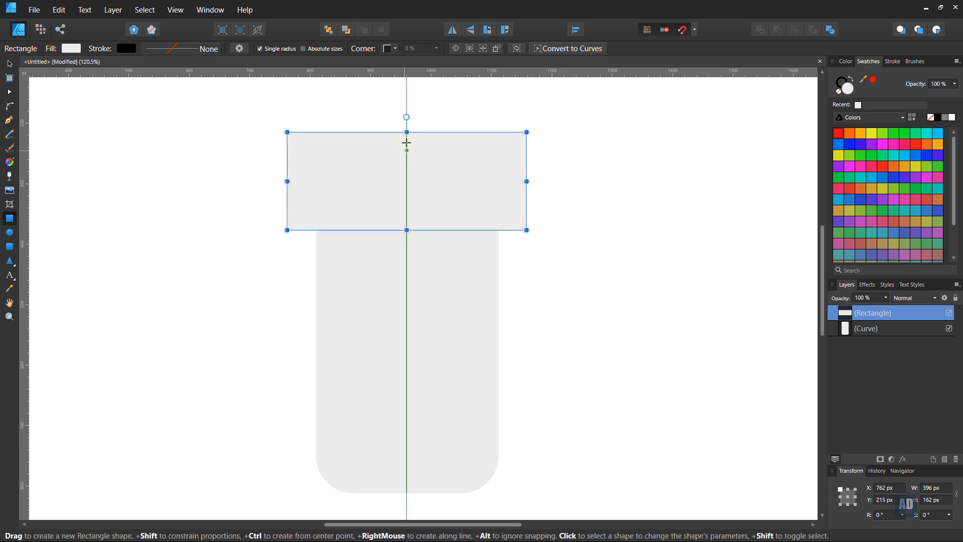
pyautogui.moveTo(406, 132); pyautogui.dragTo(406, 122)
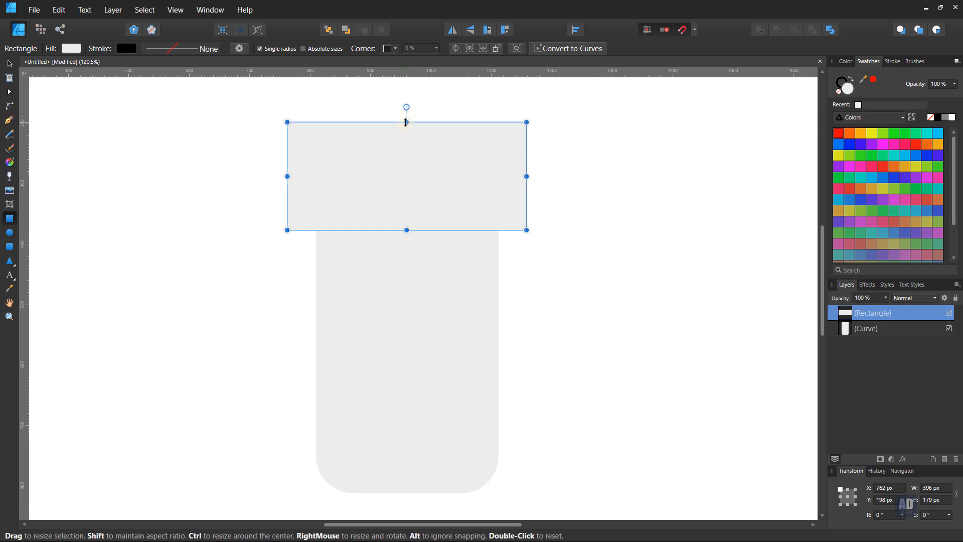
# Round the rectangle's two upper corners with the Corner tool to a radius of about 104 px.
pyautogui.click(8, 92)
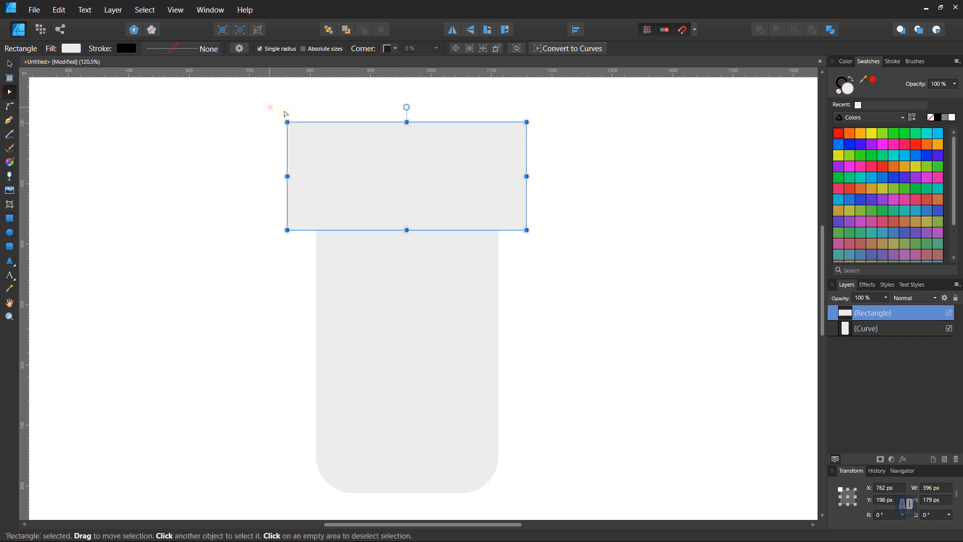
pyautogui.moveTo(270, 107); pyautogui.dragTo(522, 149)
pyautogui.click(9, 107)
pyautogui.moveTo(249, 97); pyautogui.dragTo(542, 150)
pyautogui.moveTo(287, 122); pyautogui.dragTo(386, 166)
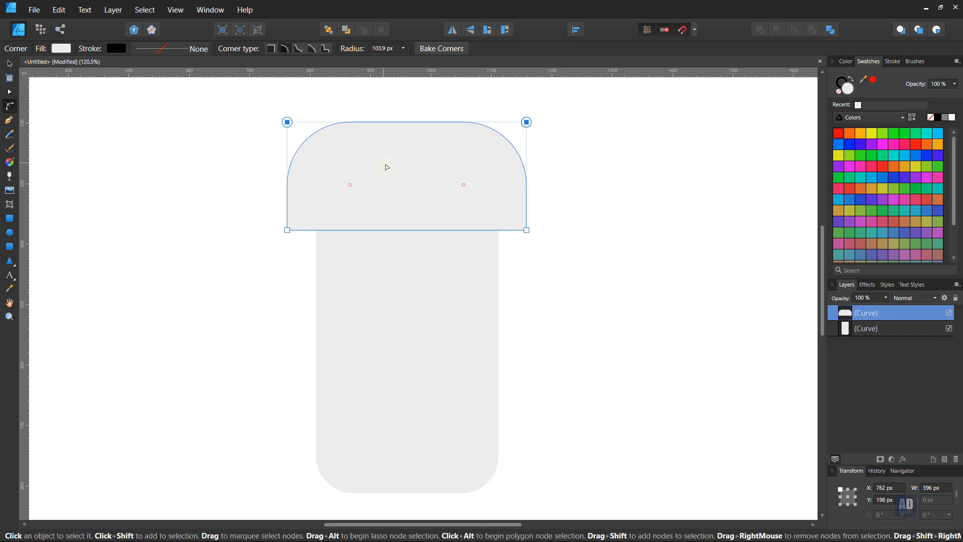
# Narrow the rounded shape symmetrically to about 362 px wide and fill it with red.
pyautogui.press('v')
pyautogui.moveTo(526, 176); pyautogui.dragTo(516, 179)
pyautogui.click(549, 220)
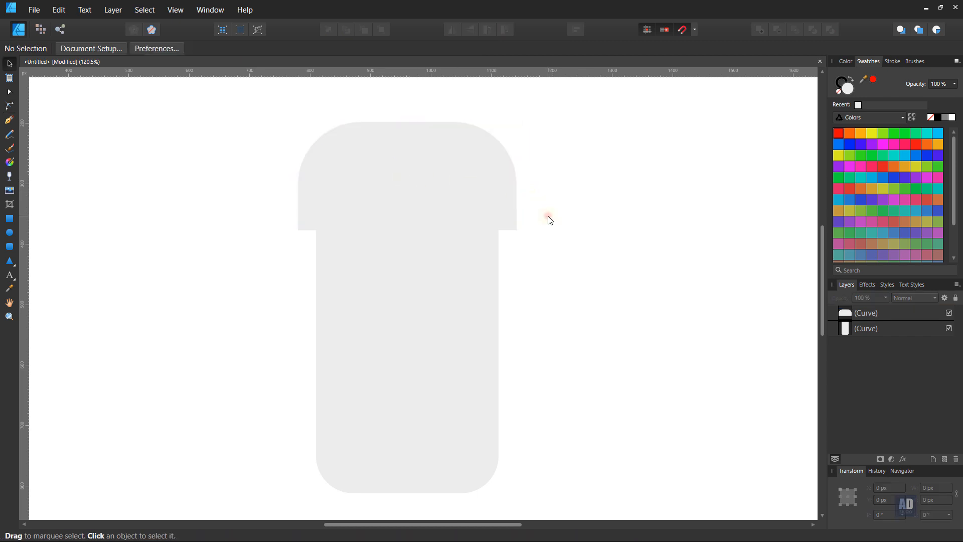
pyautogui.click(496, 217)
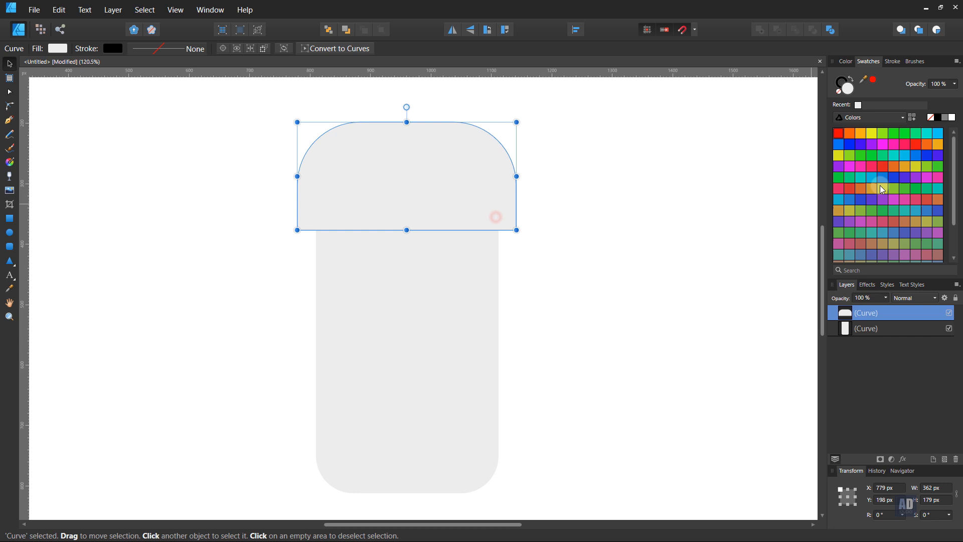
pyautogui.click(839, 135)
pyautogui.click(562, 229)
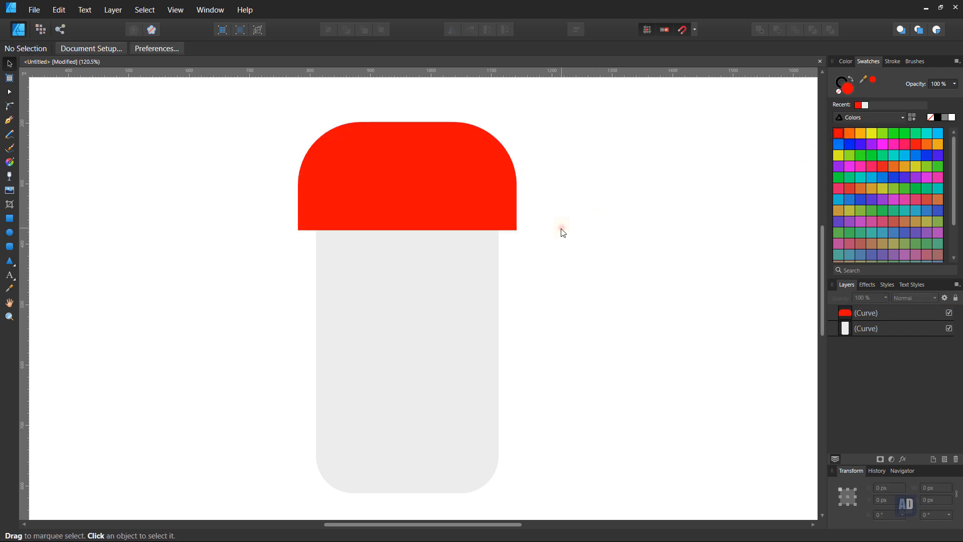
# Give the red shape a linear gradient fill and insert an extra colour stop at the 50% position.
pyautogui.hotkey('ctrl', 'space')
pyautogui.moveTo(417, 269); pyautogui.dragTo(561, 239)
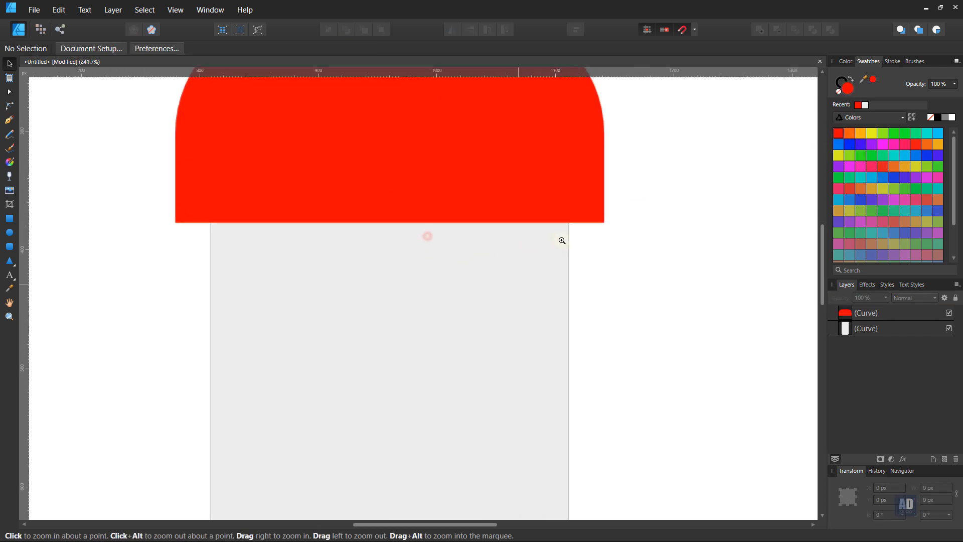
pyautogui.moveTo(445, 266); pyautogui.dragTo(441, 291)
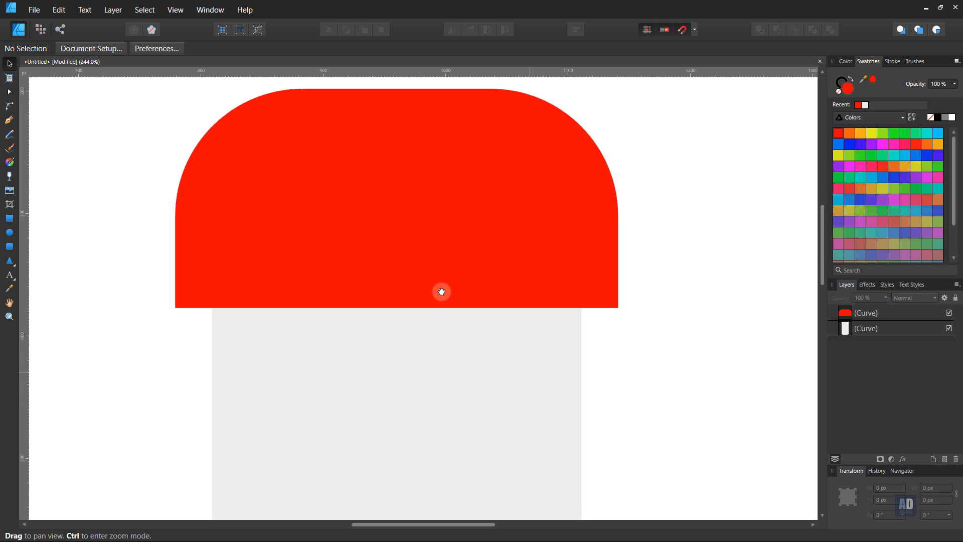
pyautogui.click(408, 266)
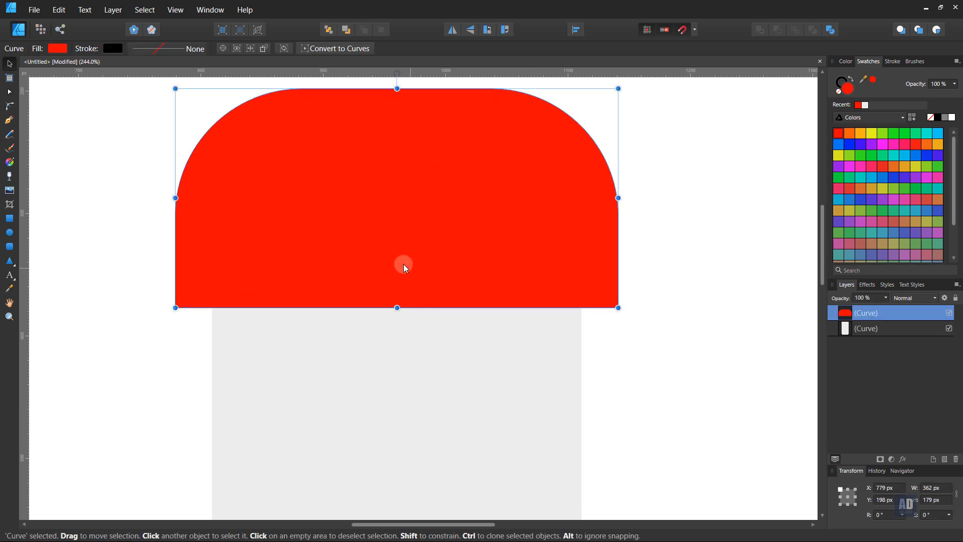
pyautogui.click(57, 47)
pyautogui.click(76, 65)
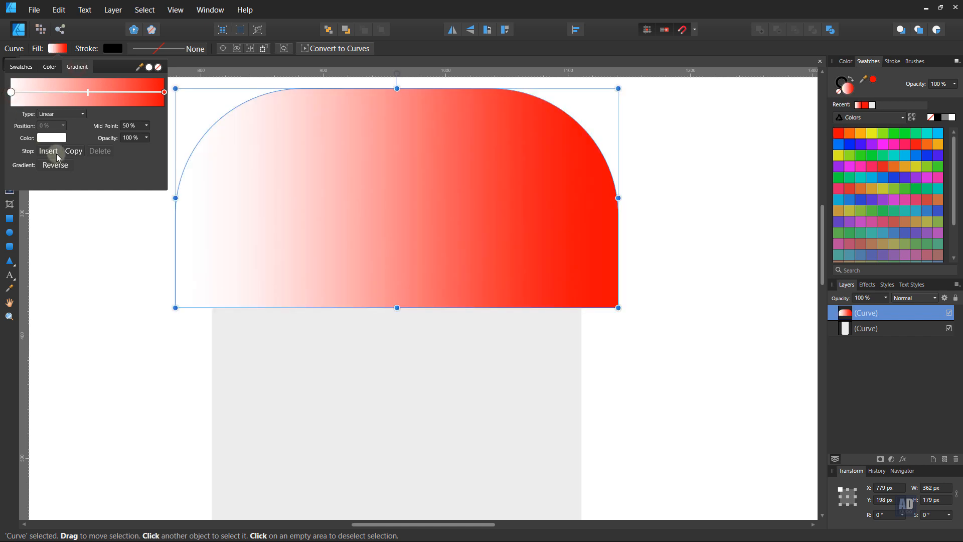
pyautogui.click(48, 151)
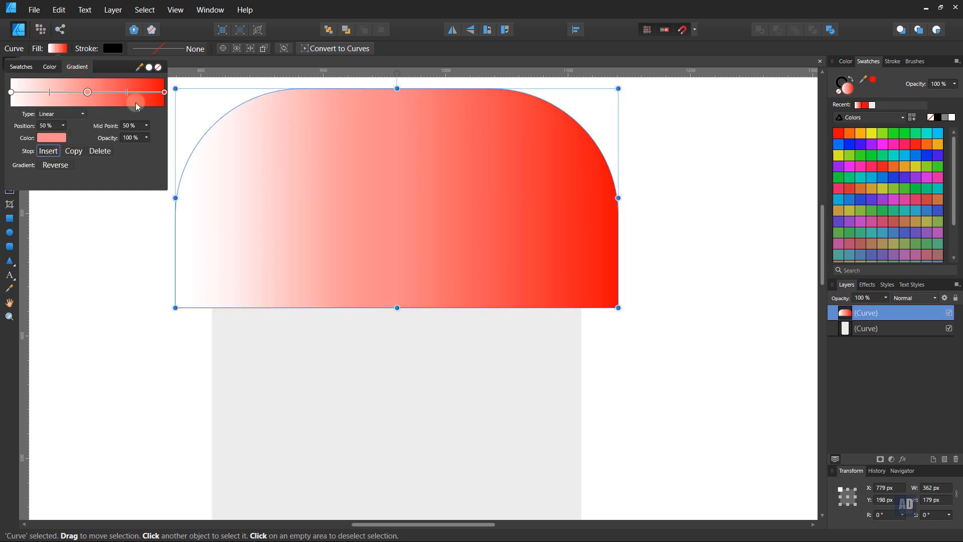
# Set the gradient's start stop to orange-red (H 11, S 100, L 50) and its middle stop to light orange.
pyautogui.click(11, 92)
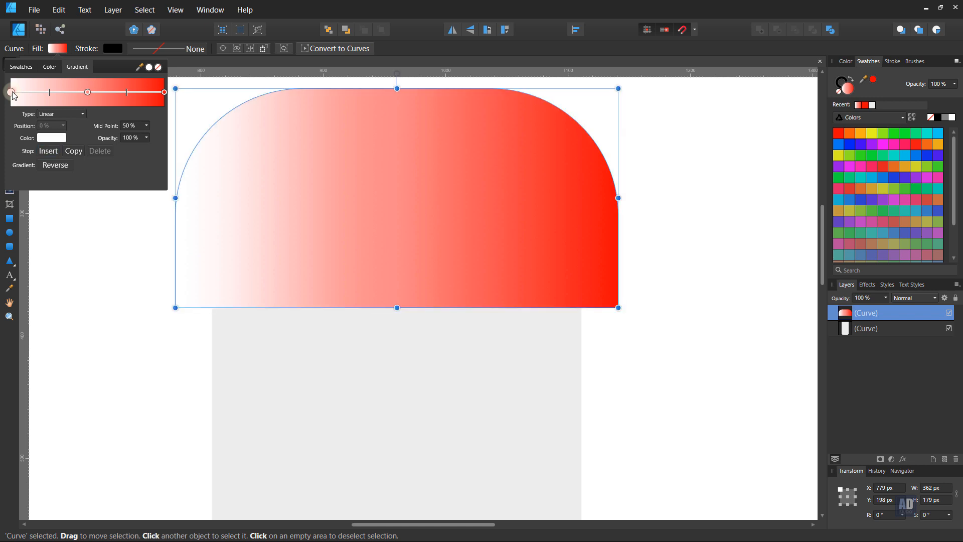
pyautogui.click(52, 137)
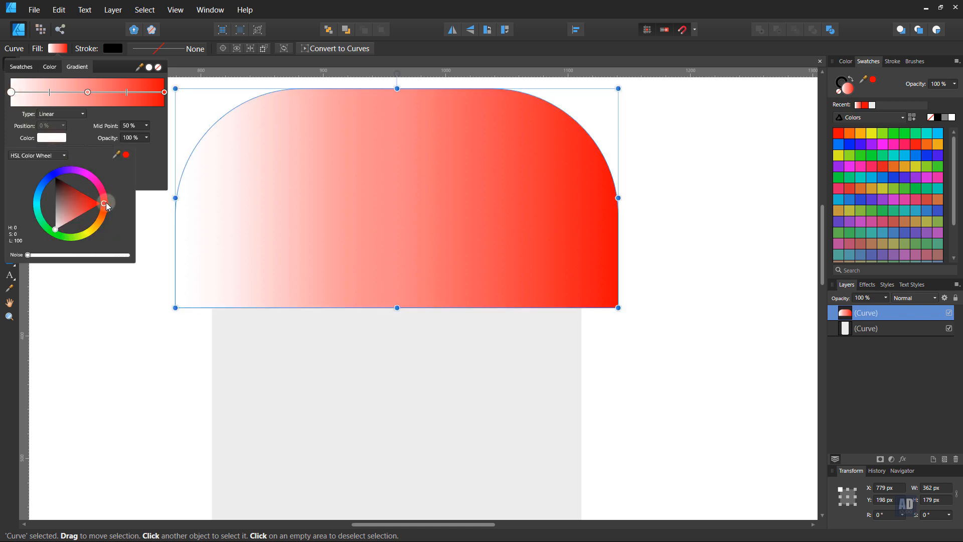
pyautogui.moveTo(106, 202); pyautogui.dragTo(109, 212)
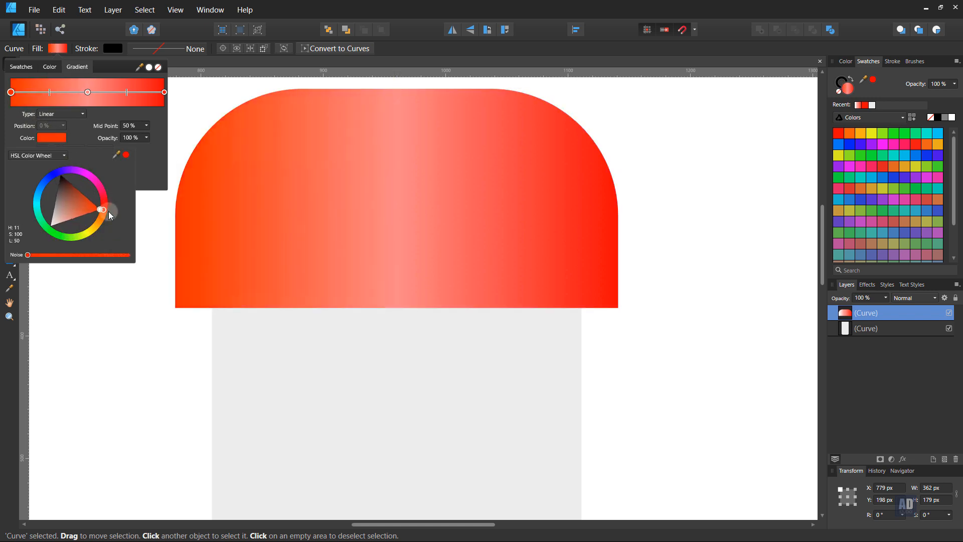
pyautogui.click(88, 93)
pyautogui.click(63, 137)
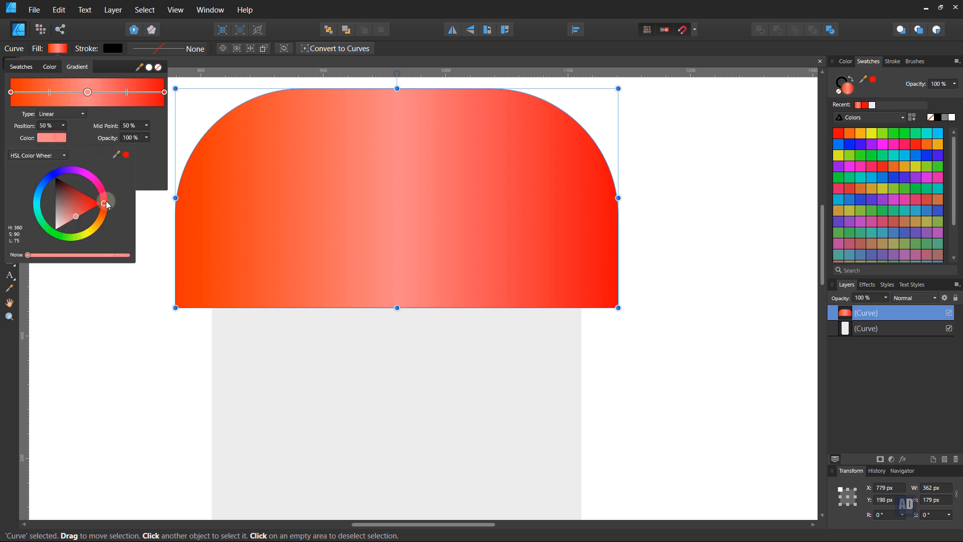
pyautogui.moveTo(107, 204); pyautogui.dragTo(89, 223)
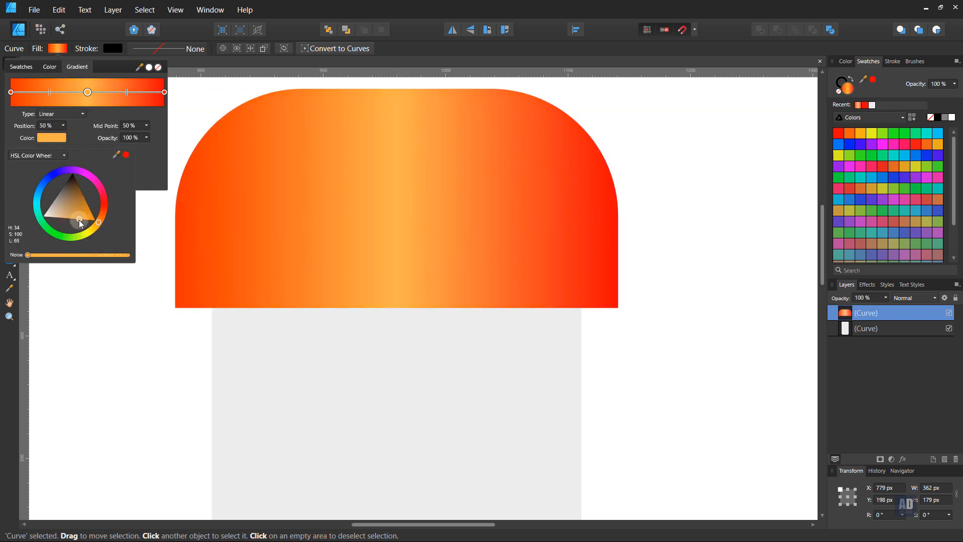
pyautogui.moveTo(98, 223); pyautogui.dragTo(103, 219)
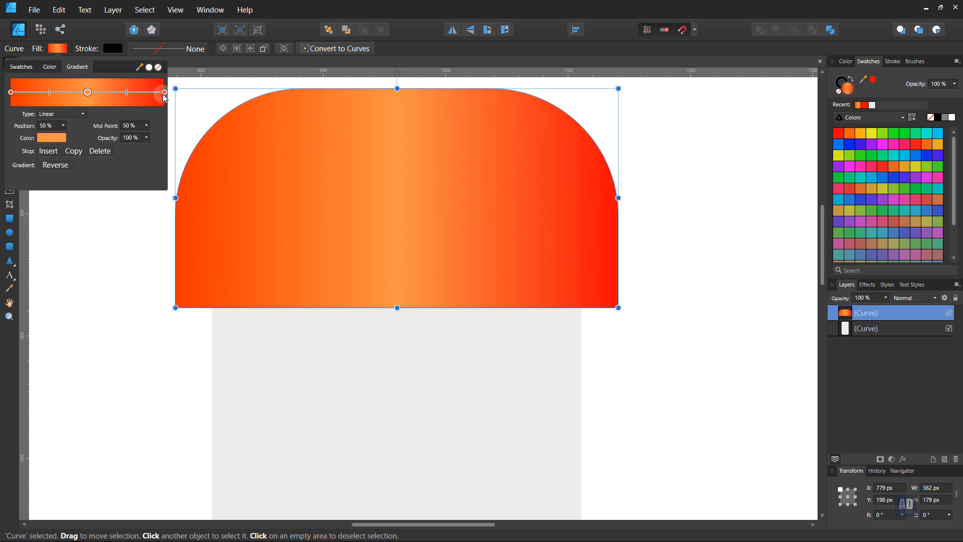
# Set the gradient's end stop to yellow (H 50, S 100, L 65).
pyautogui.click(165, 93)
pyautogui.click(52, 138)
pyautogui.moveTo(109, 199)
pyautogui.mouseDown()
pyautogui.moveTo(108, 229)
pyautogui.moveTo(117, 228)
pyautogui.moveTo(107, 251)
pyautogui.mouseUp()
pyautogui.moveTo(83, 226); pyautogui.dragTo(74, 224)
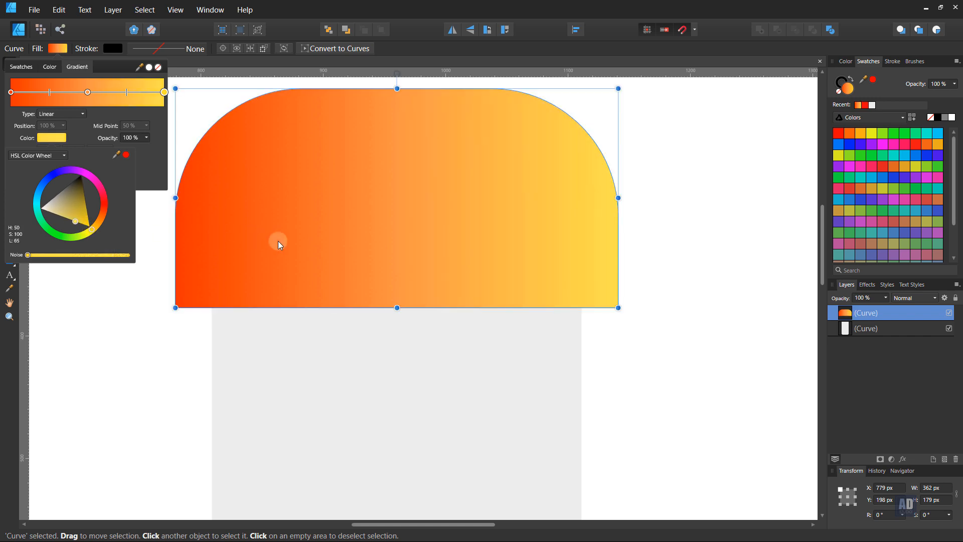
# Angle the gradient with the Fill tool, running from the shape's lower-left corner to a point beyond its upper-right side.
pyautogui.press('z')
pyautogui.moveTo(350, 243); pyautogui.dragTo(312, 226)
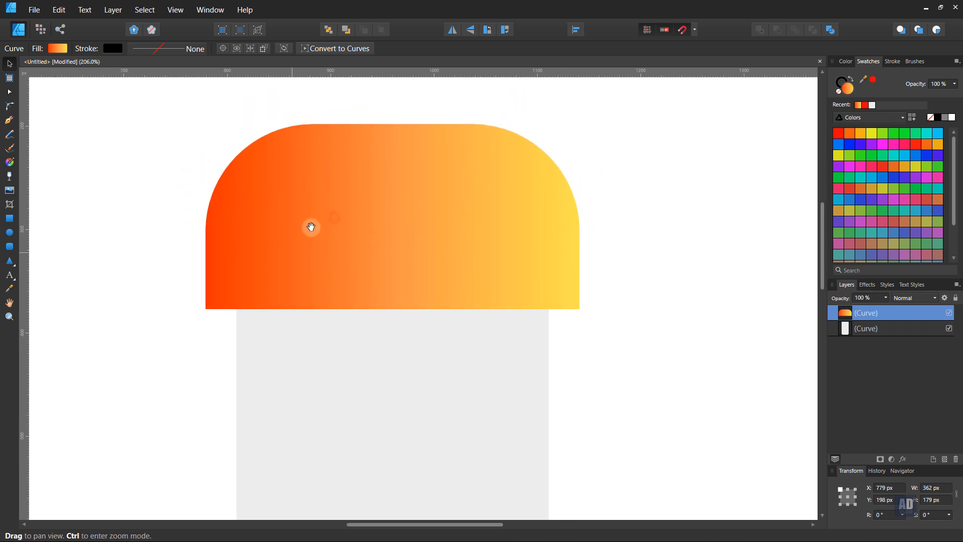
pyautogui.press('v')
pyautogui.click(9, 162)
pyautogui.moveTo(193, 302); pyautogui.dragTo(647, 164)
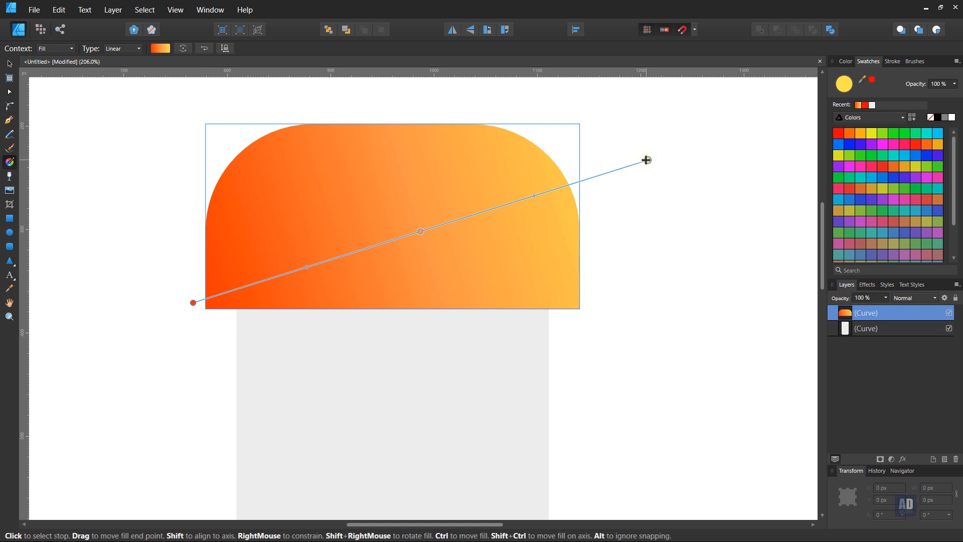
pyautogui.press('v')
# Draw a closed triangle about 30 by 23 px with the Pen tool, filling the gap under the orange shape's left overhang.
pyautogui.press('space')
pyautogui.moveTo(302, 302); pyautogui.dragTo(356, 292)
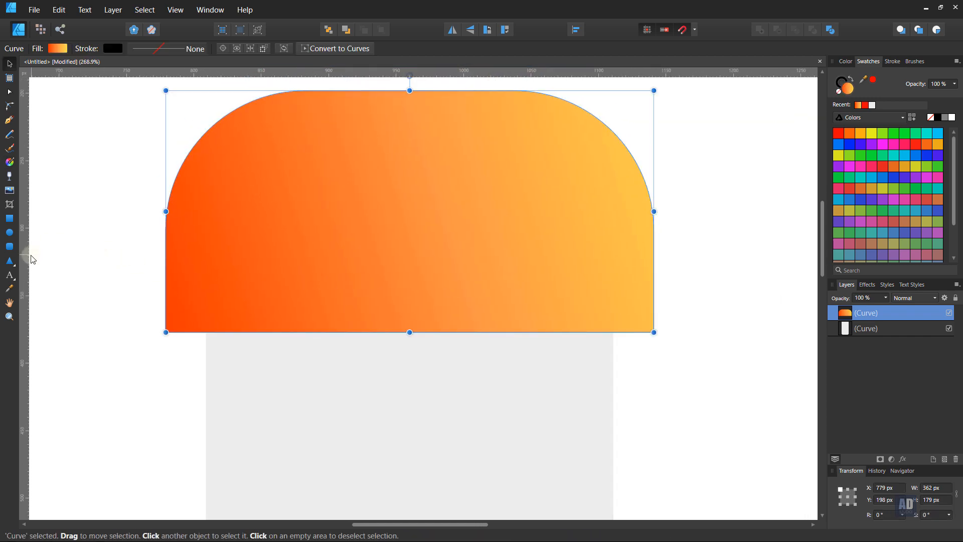
pyautogui.click(10, 123)
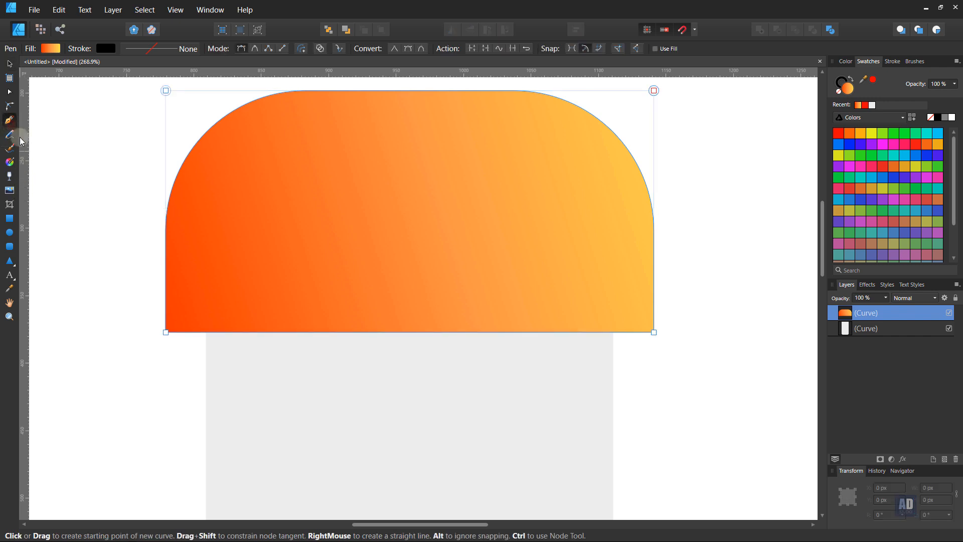
pyautogui.click(166, 332)
pyautogui.click(206, 363)
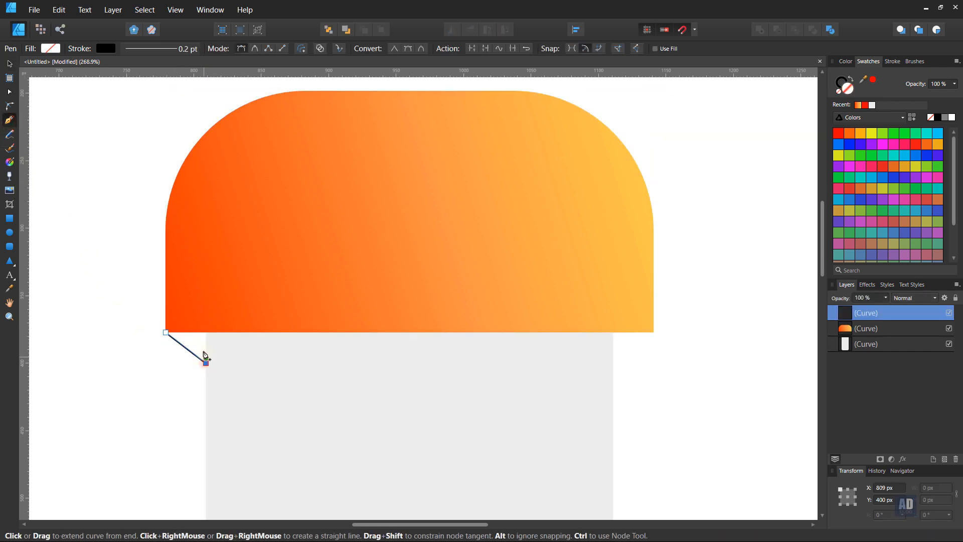
pyautogui.click(205, 332)
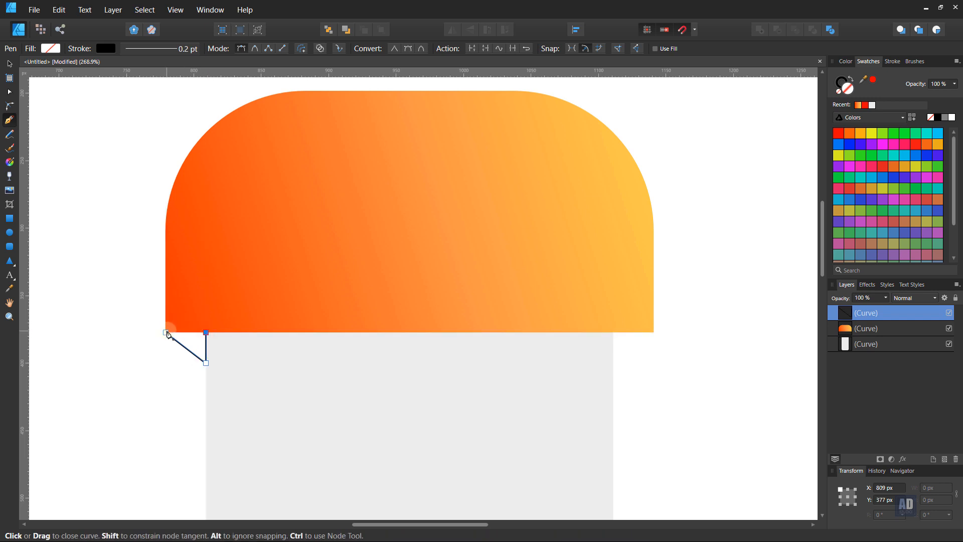
pyautogui.click(166, 332)
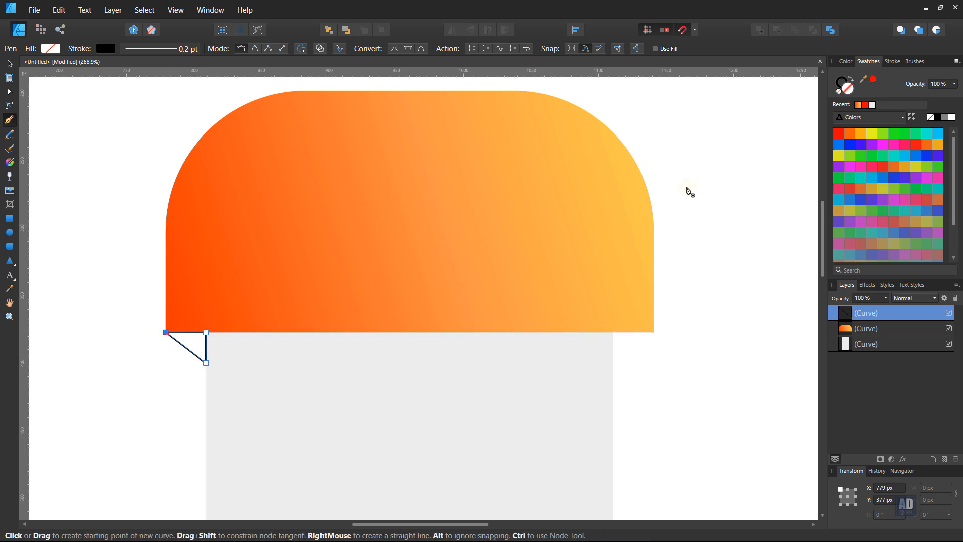
# Fill the small triangle with dark red (H 0, S 100, L 29) and leave it without a stroke.
pyautogui.click(851, 84)
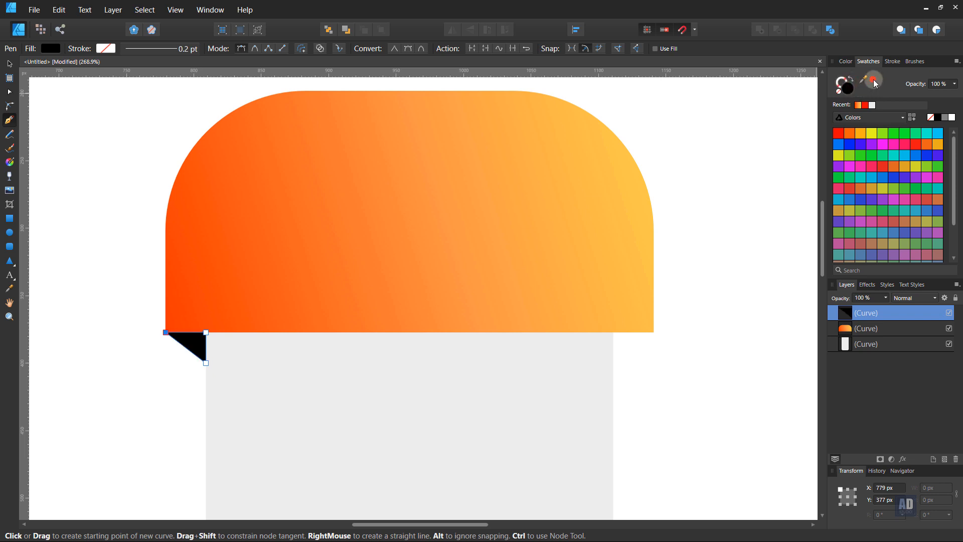
pyautogui.click(873, 80)
pyautogui.click(847, 60)
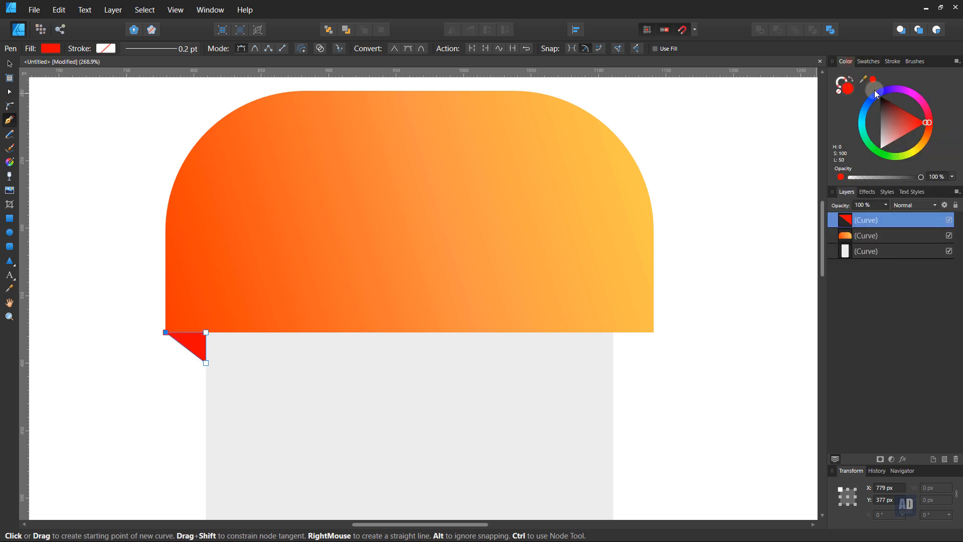
pyautogui.moveTo(924, 124); pyautogui.dragTo(903, 113)
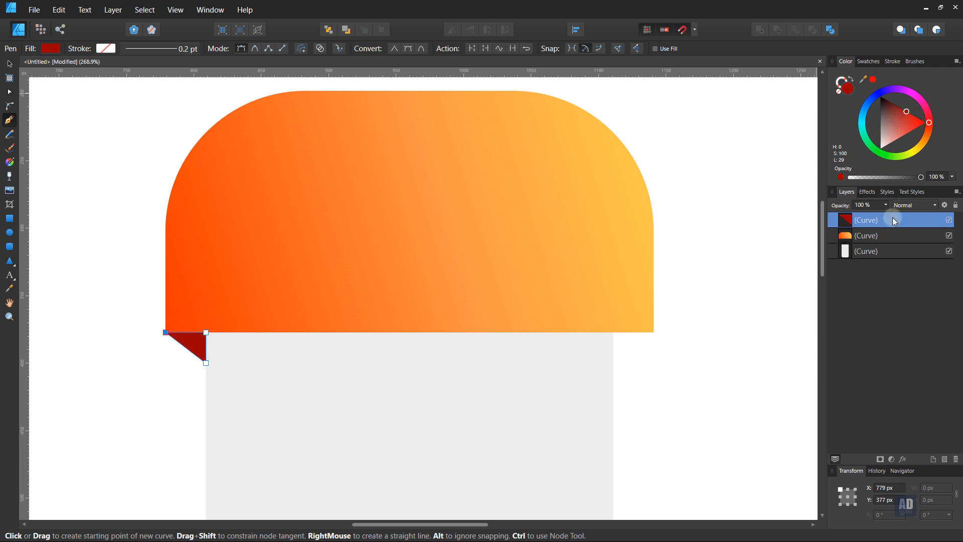
# Duplicate the dark red triangle, flip the copy horizontally and place it under the orange shape's right overhang.
pyautogui.rightClick(853, 221)
pyautogui.click(844, 318)
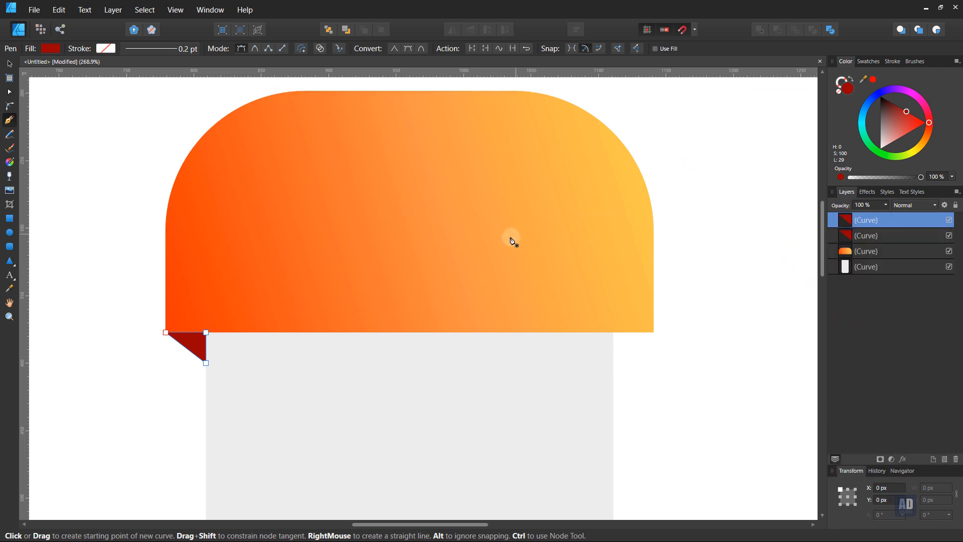
pyautogui.press('v')
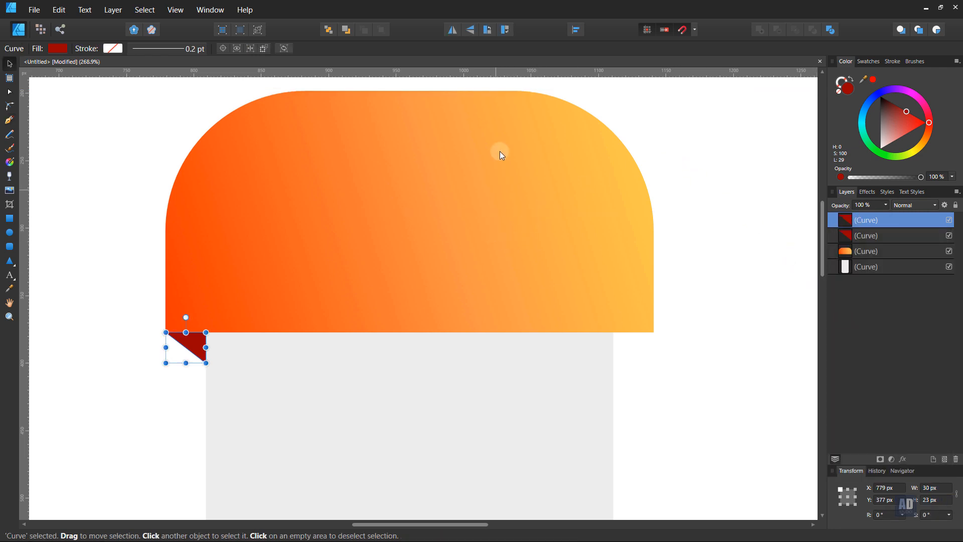
pyautogui.click(453, 30)
pyautogui.moveTo(183, 344); pyautogui.dragTo(635, 323)
pyautogui.click(655, 389)
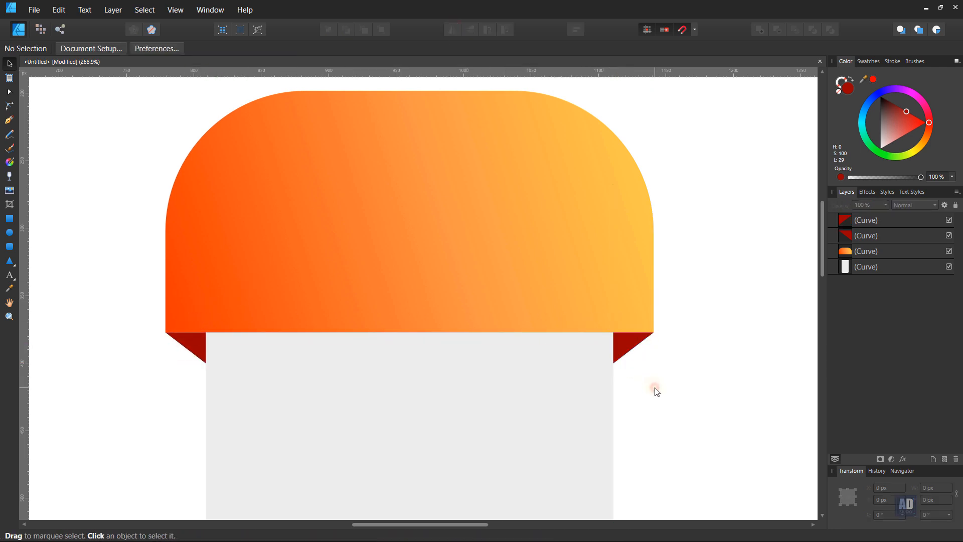
# Draw a closed triangle about 302 by 23 px with the Pen tool, across the grey body directly beneath the orange header.
pyautogui.scroll(-2, 656, 391)
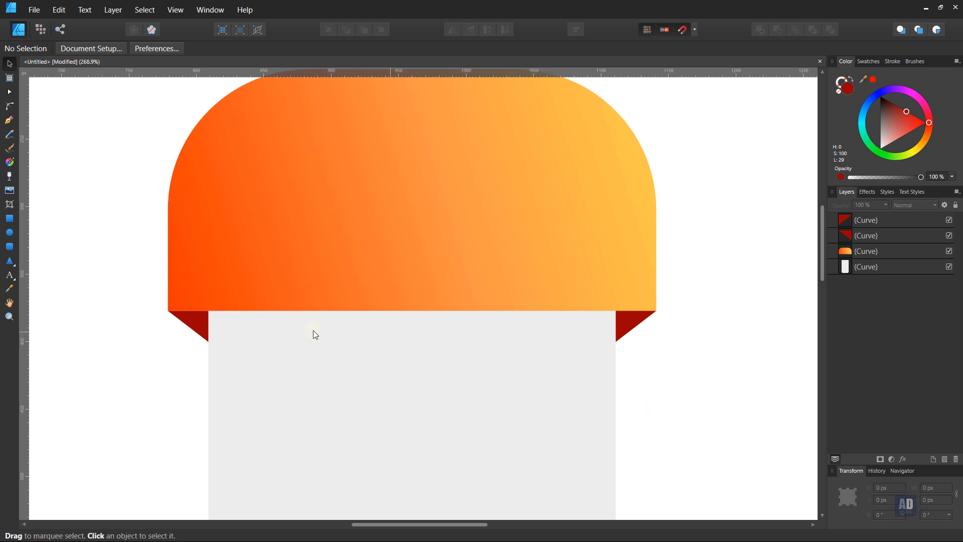
pyautogui.click(9, 120)
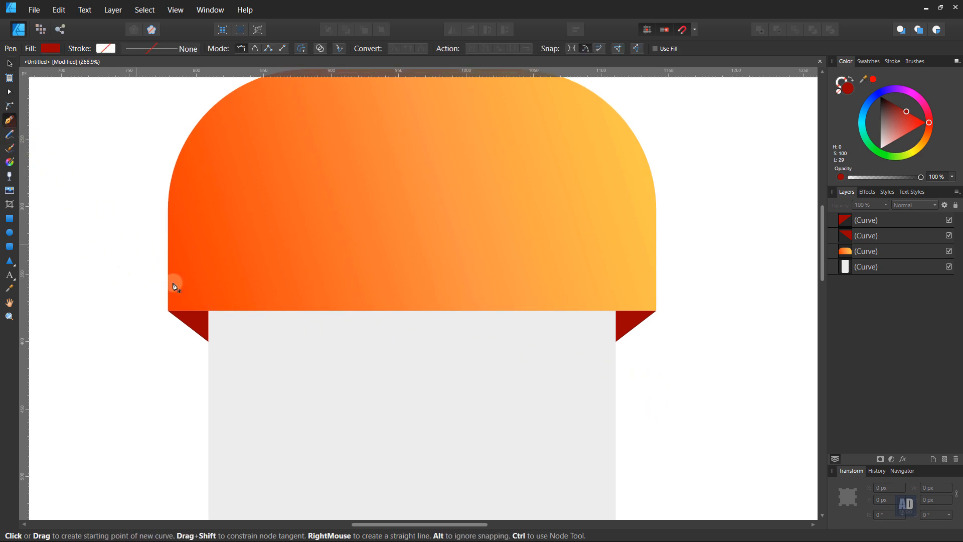
pyautogui.click(209, 340)
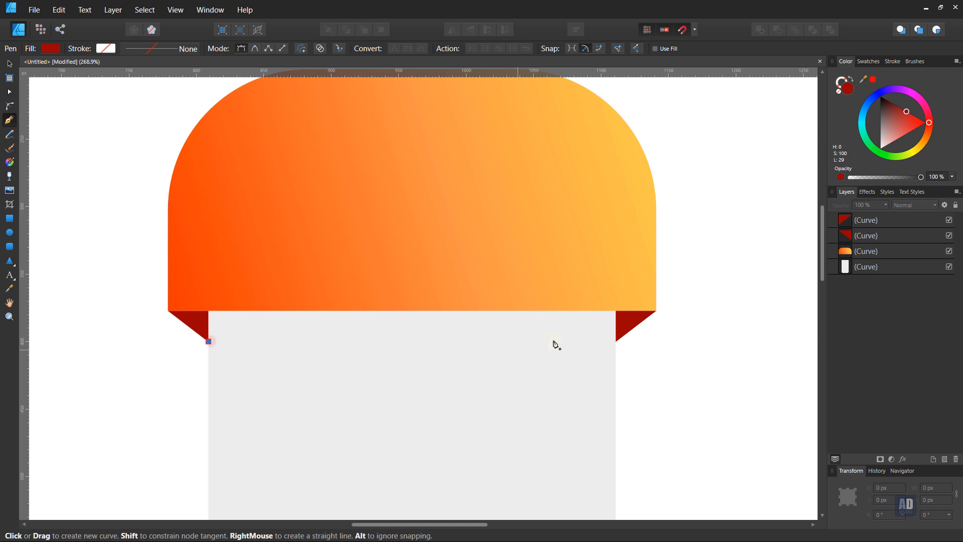
pyautogui.click(616, 311)
pyautogui.click(208, 311)
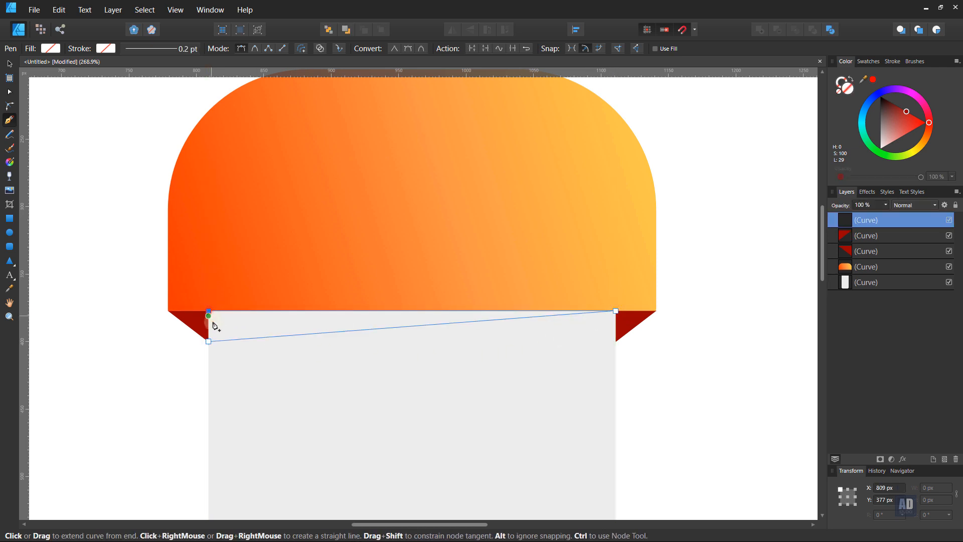
pyautogui.click(209, 341)
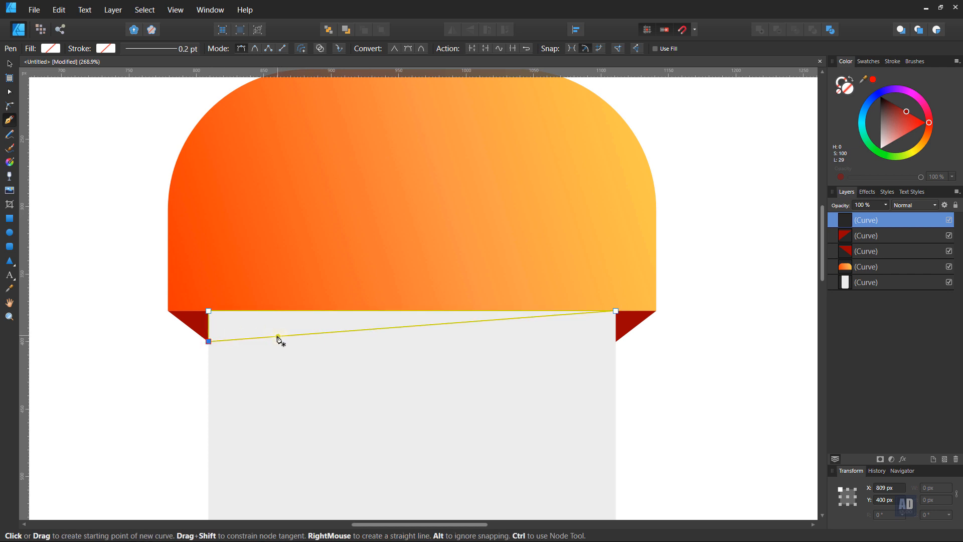
pyautogui.press('v')
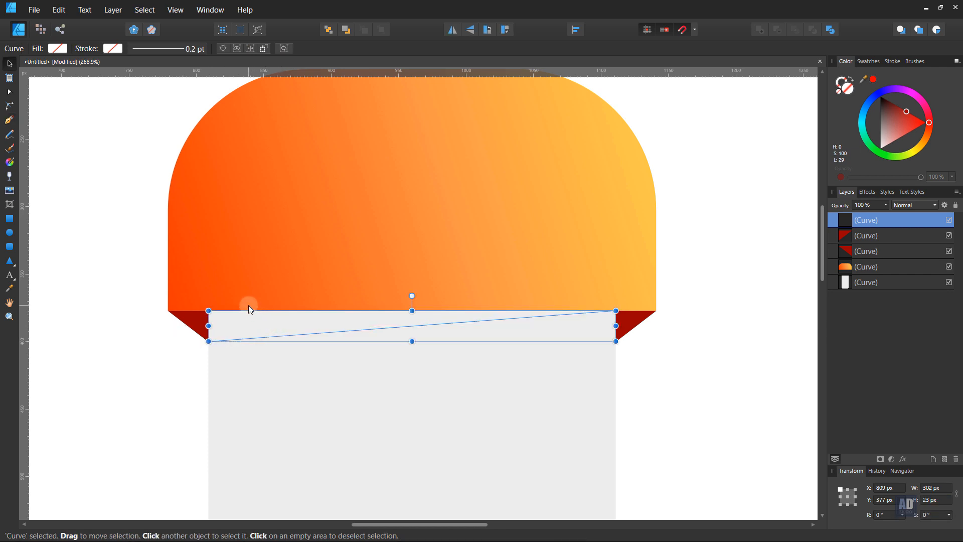
# Fill the long thin triangle with a linear white-to-black gradient and set the white stop's opacity to 0%.
pyautogui.click(58, 49)
pyautogui.click(76, 67)
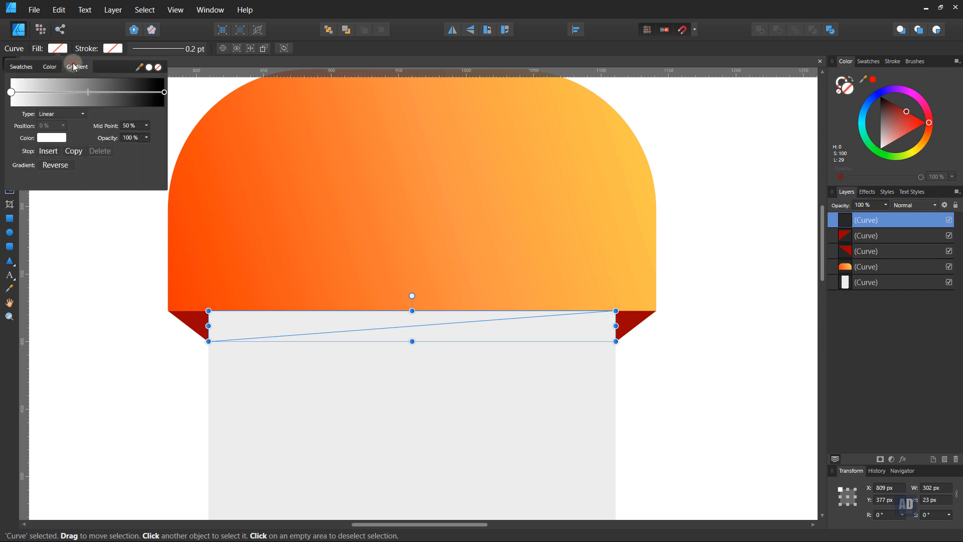
pyautogui.click(165, 95)
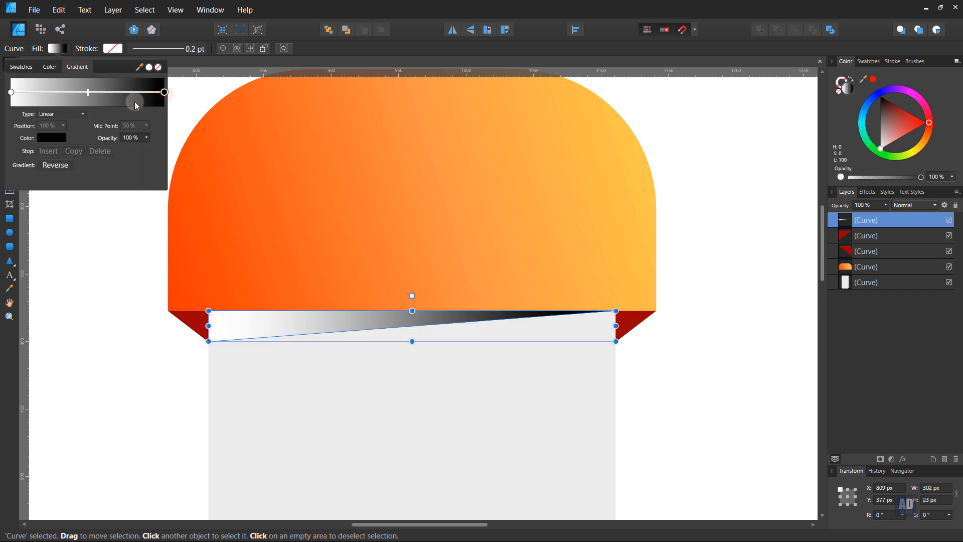
pyautogui.click(11, 93)
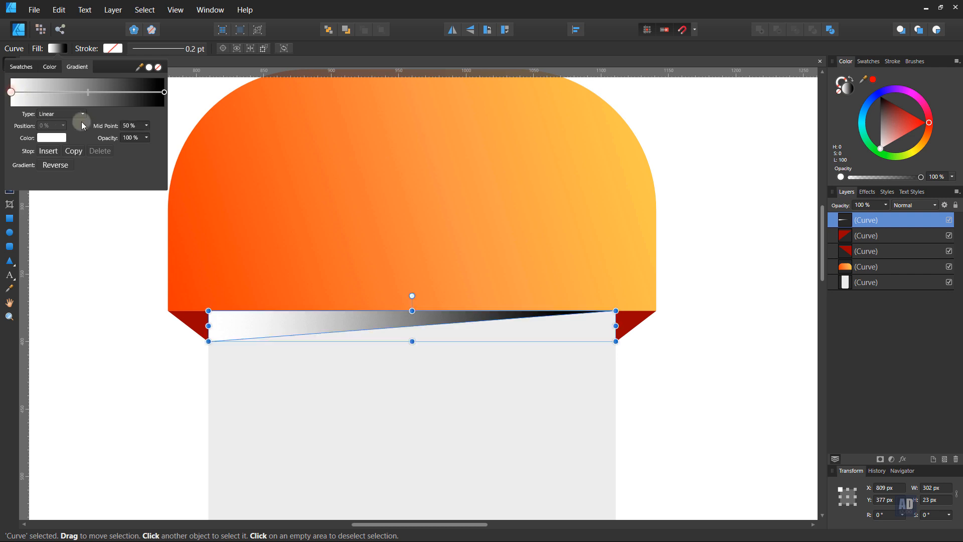
pyautogui.click(146, 140)
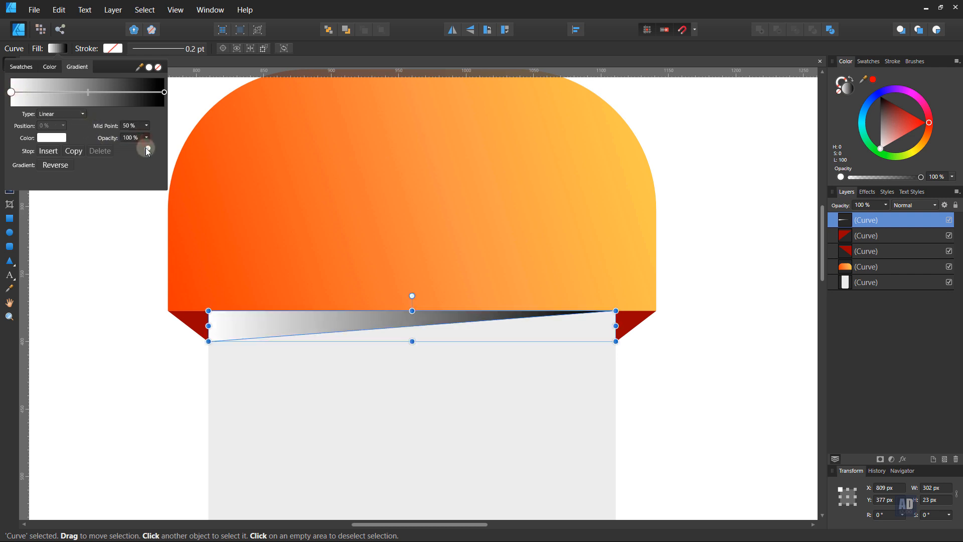
pyautogui.moveTo(145, 147); pyautogui.dragTo(57, 151)
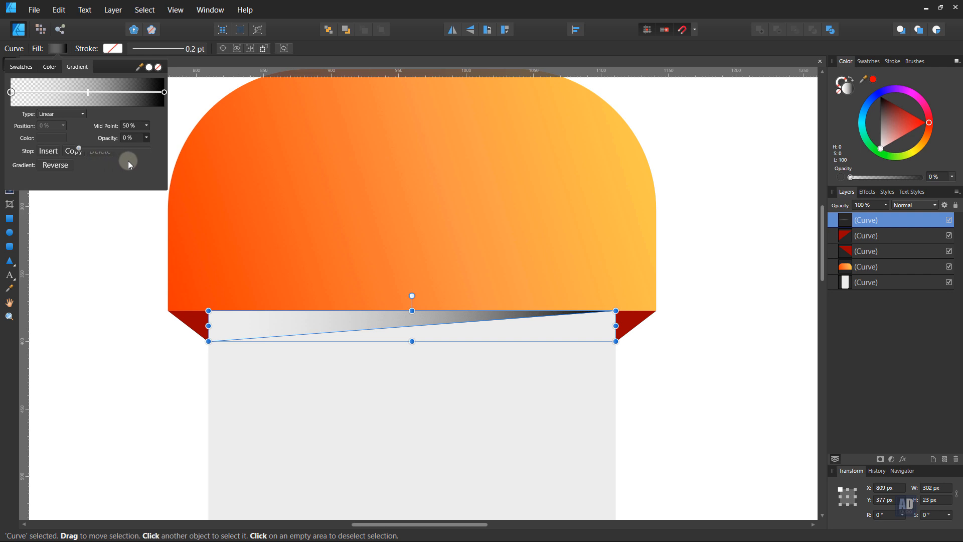
pyautogui.click(224, 62)
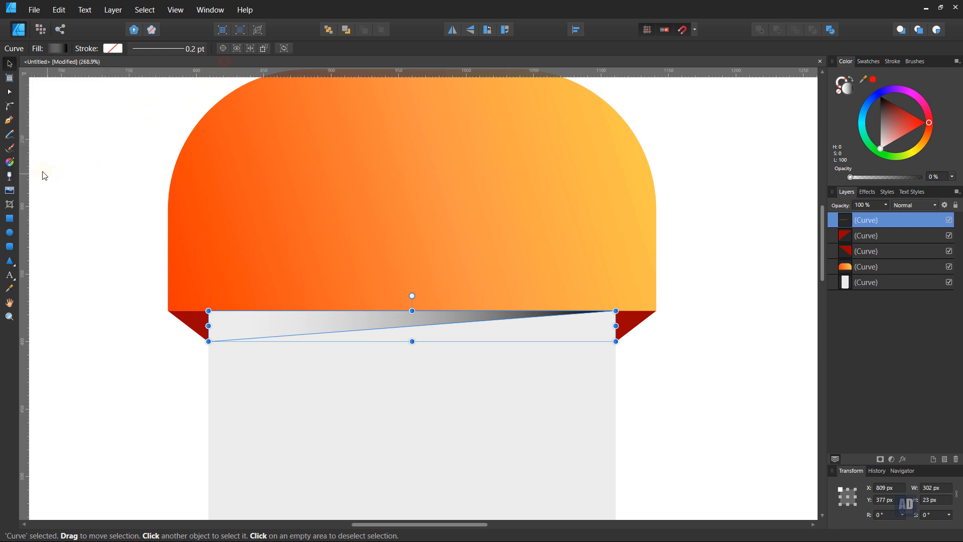
# Angle the triangle's gradient with the Fill tool, from black beyond the body's left side to transparent past its upper-right corner.
pyautogui.click(14, 165)
pyautogui.click(223, 308)
pyautogui.moveTo(189, 357); pyautogui.dragTo(95, 372)
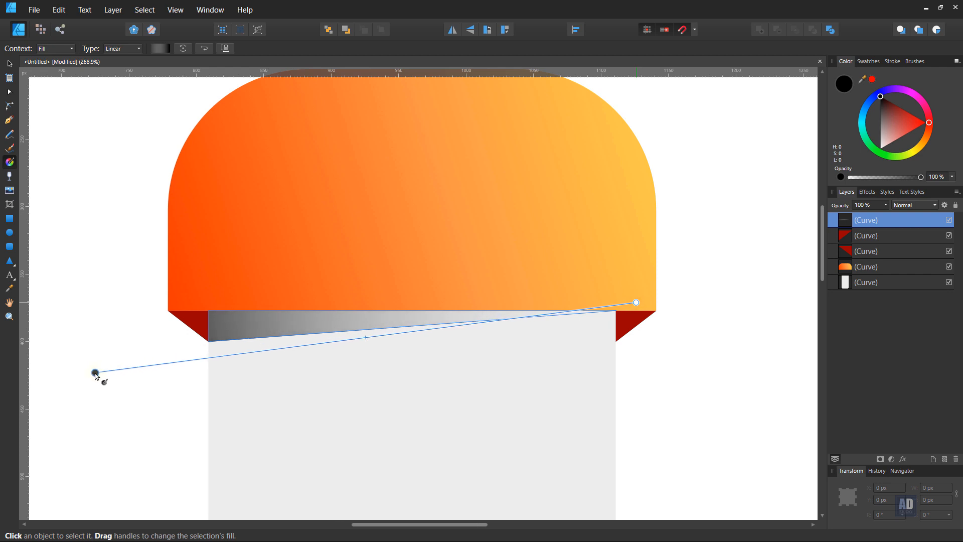
pyautogui.press('v')
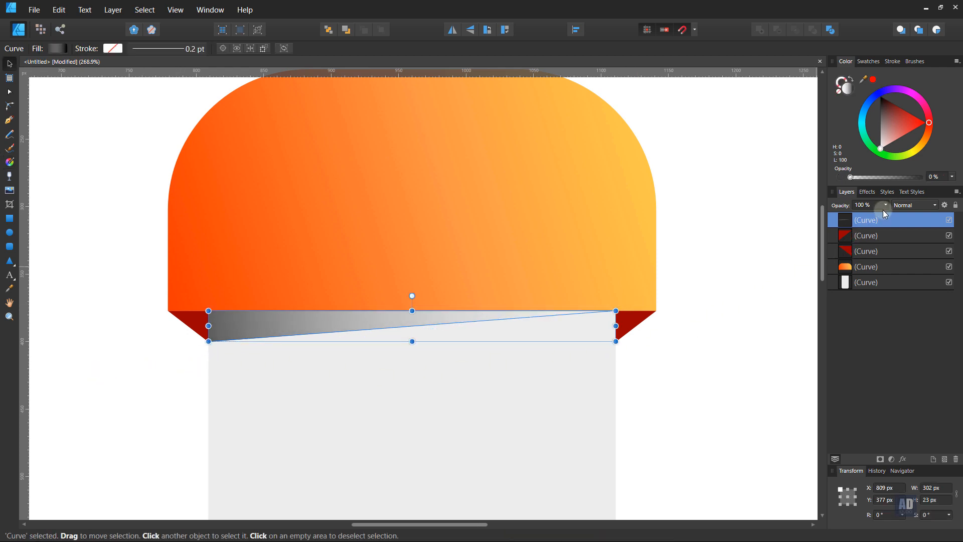
# Set the shadow triangle's blend mode to Multiply and its layer opacity to 25%.
pyautogui.click(899, 206)
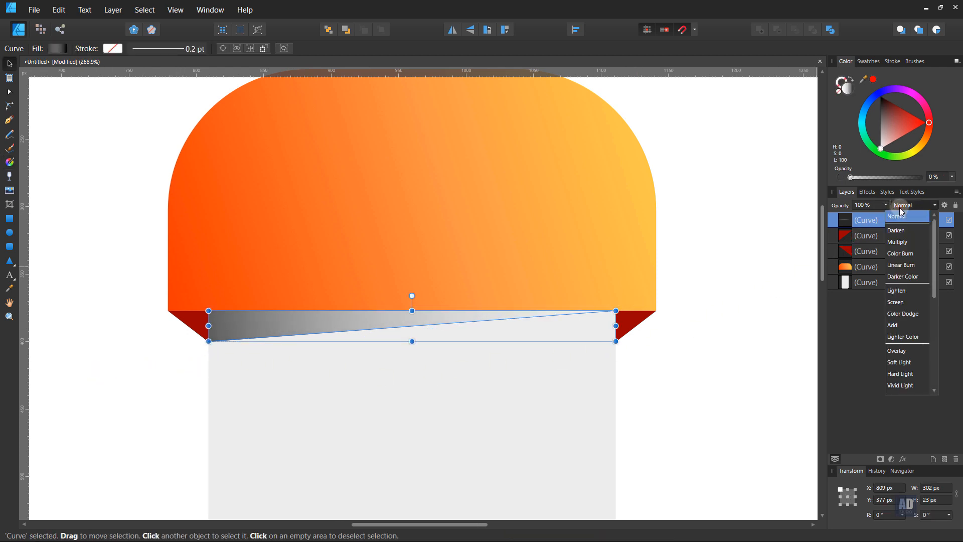
pyautogui.click(901, 243)
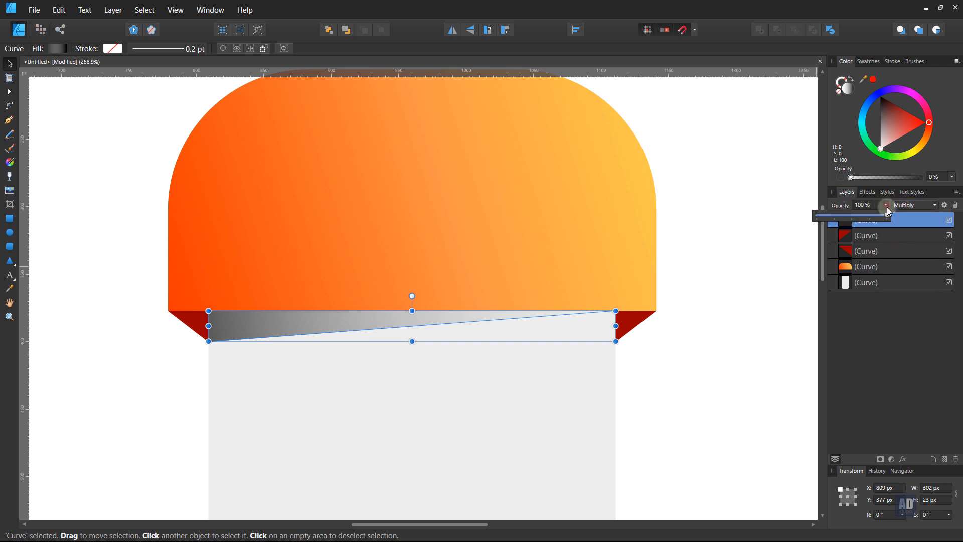
pyautogui.moveTo(885, 206); pyautogui.dragTo(835, 225)
pyautogui.click(732, 332)
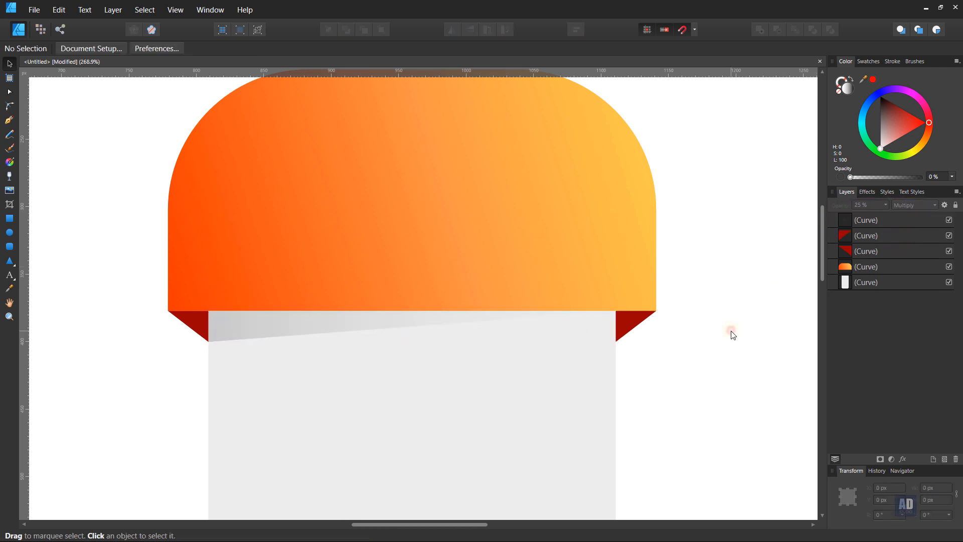
# Add the art text "01" on the left half of the orange header.
pyautogui.scroll(-5, 711, 363)
pyautogui.moveTo(505, 364); pyautogui.dragTo(292, 295)
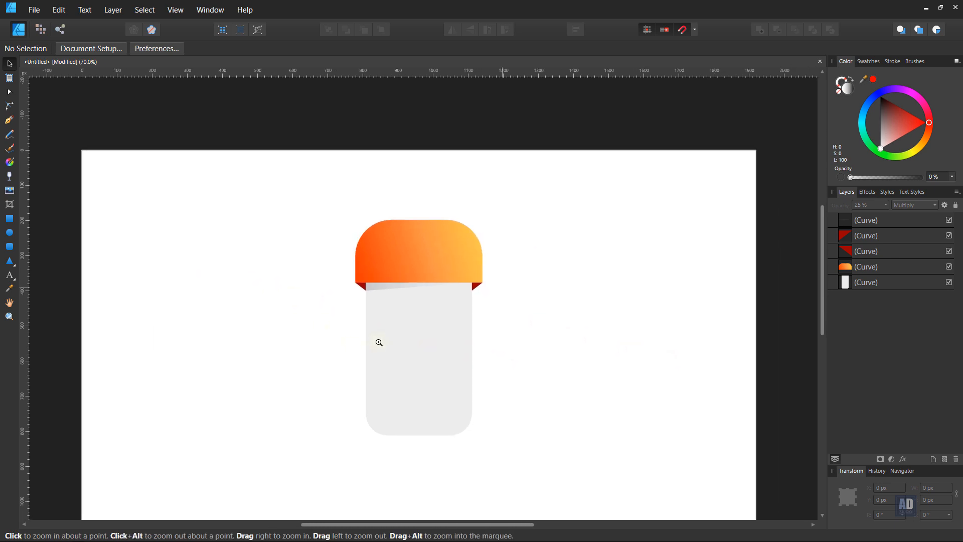
pyautogui.moveTo(382, 338); pyautogui.dragTo(480, 338)
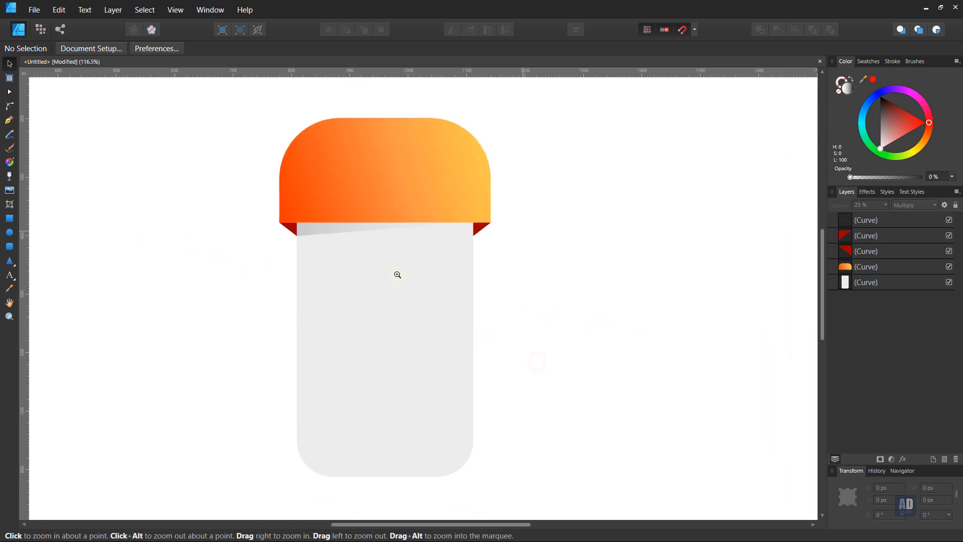
pyautogui.moveTo(399, 272); pyautogui.dragTo(423, 268)
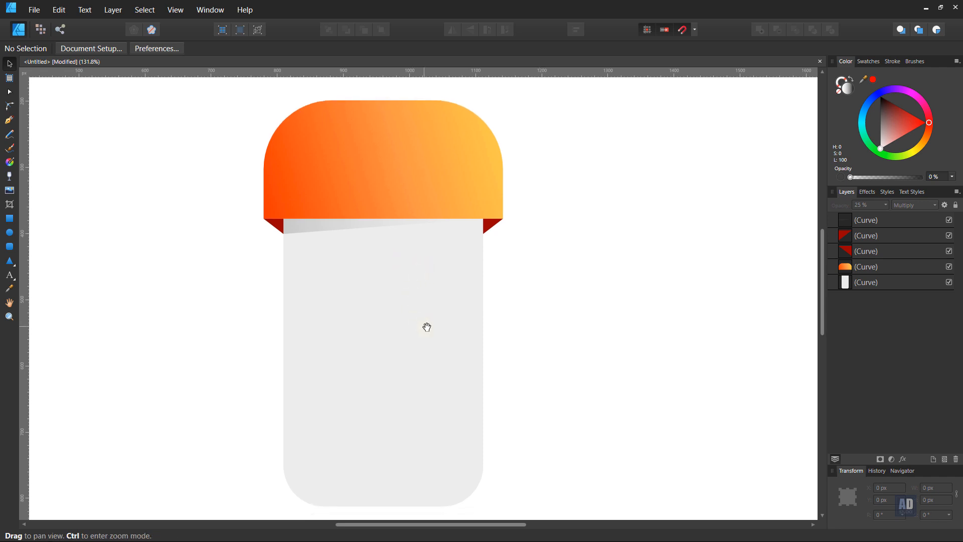
pyautogui.moveTo(427, 327); pyautogui.dragTo(430, 322)
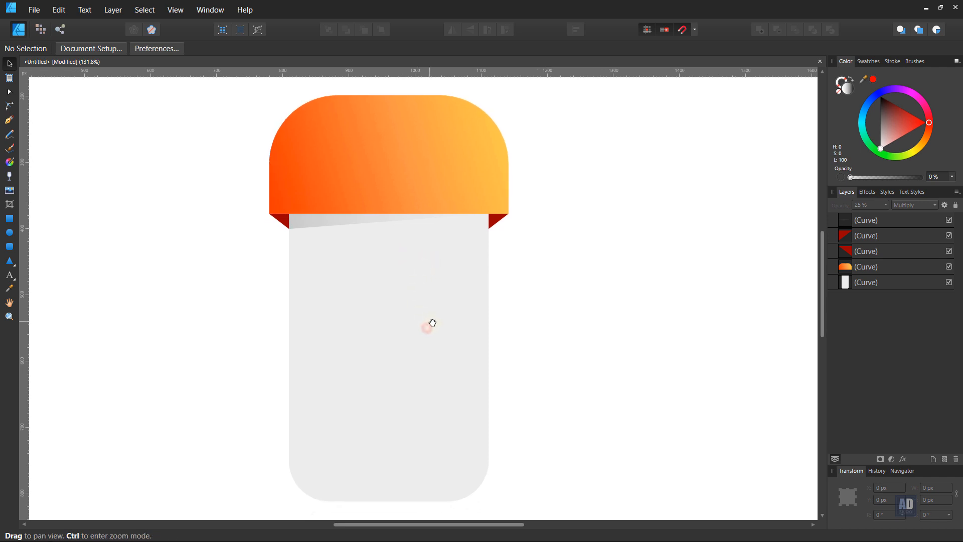
pyautogui.click(9, 275)
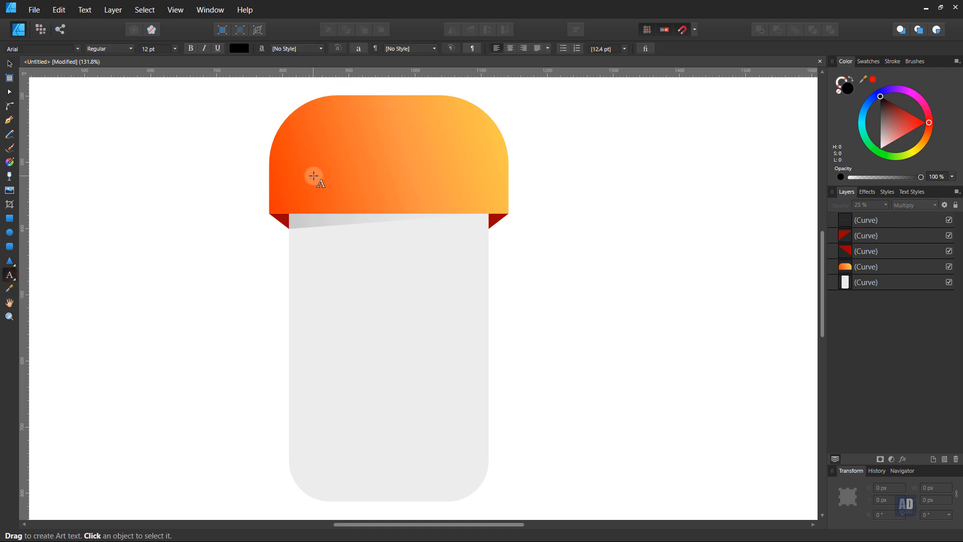
pyautogui.moveTo(313, 178); pyautogui.dragTo(358, 193)
pyautogui.write('01')
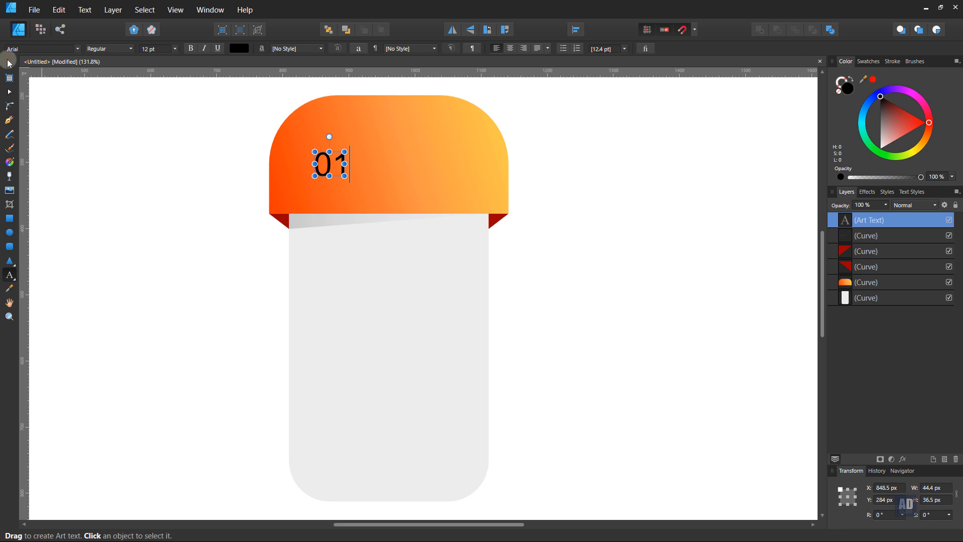
pyautogui.press('Escape')
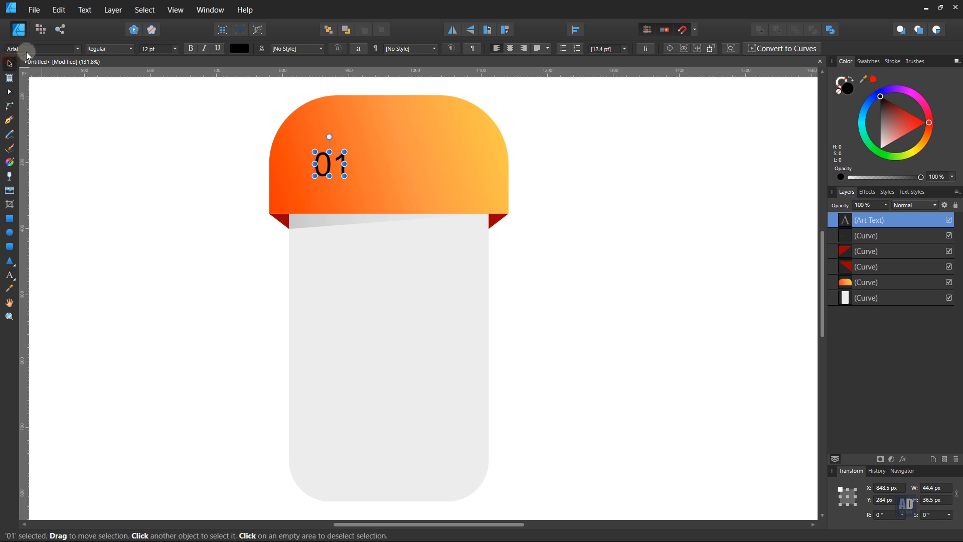
# Change the "01" text to Bebas Neue, enlarge it to about 23.1 pt and centre it vertically on the header's right side.
pyautogui.click(26, 51)
pyautogui.write('beba')
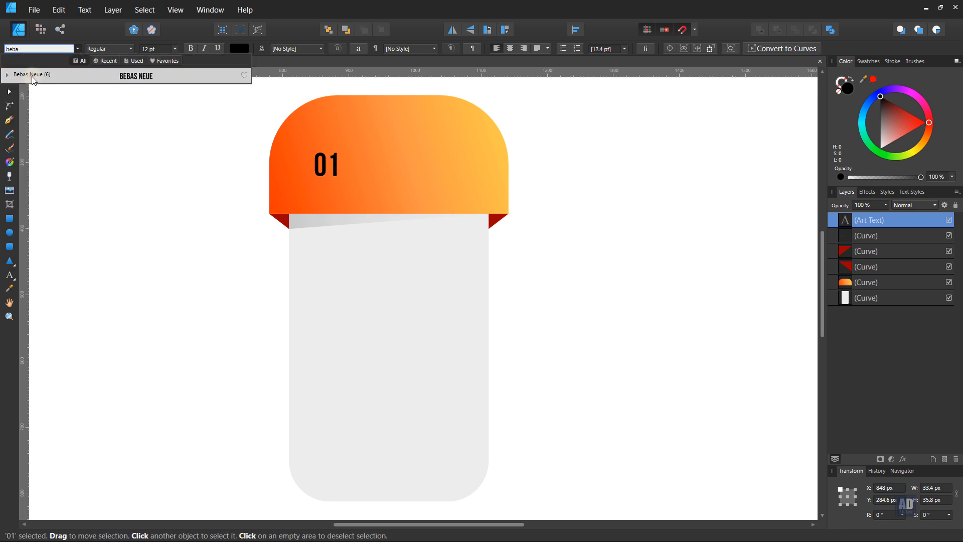
pyautogui.click(32, 76)
pyautogui.moveTo(342, 180); pyautogui.dragTo(460, 174)
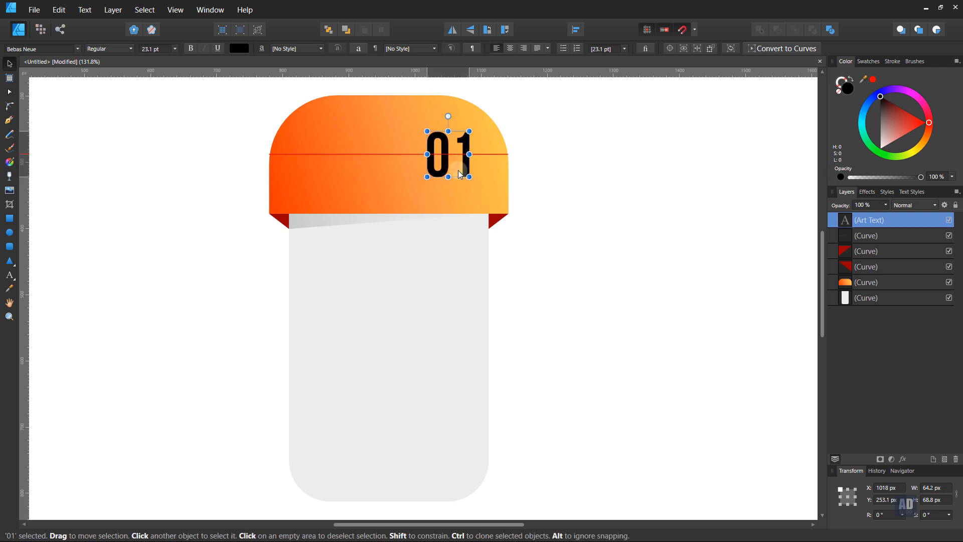
pyautogui.click(570, 166)
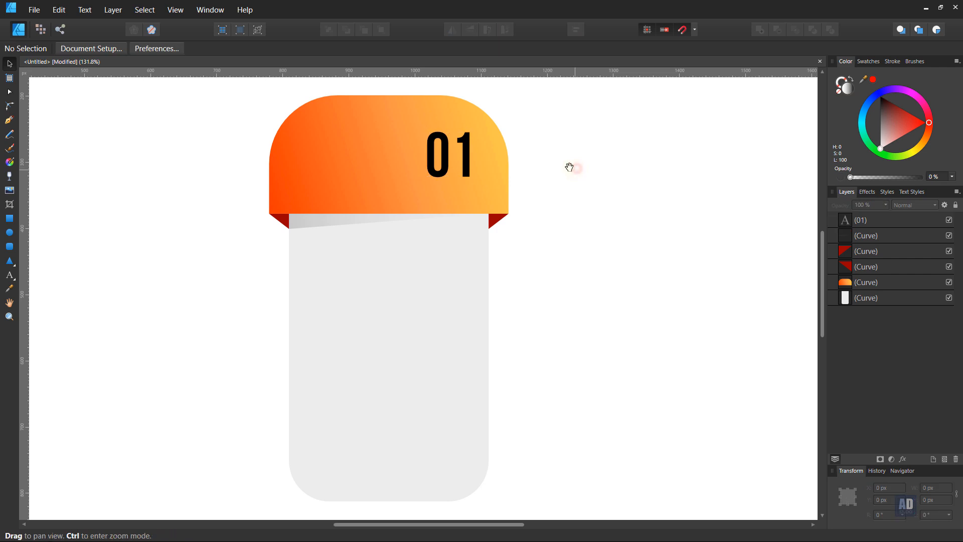
# Recolour the "01" text white.
pyautogui.moveTo(566, 170); pyautogui.dragTo(585, 188)
pyautogui.click(483, 185)
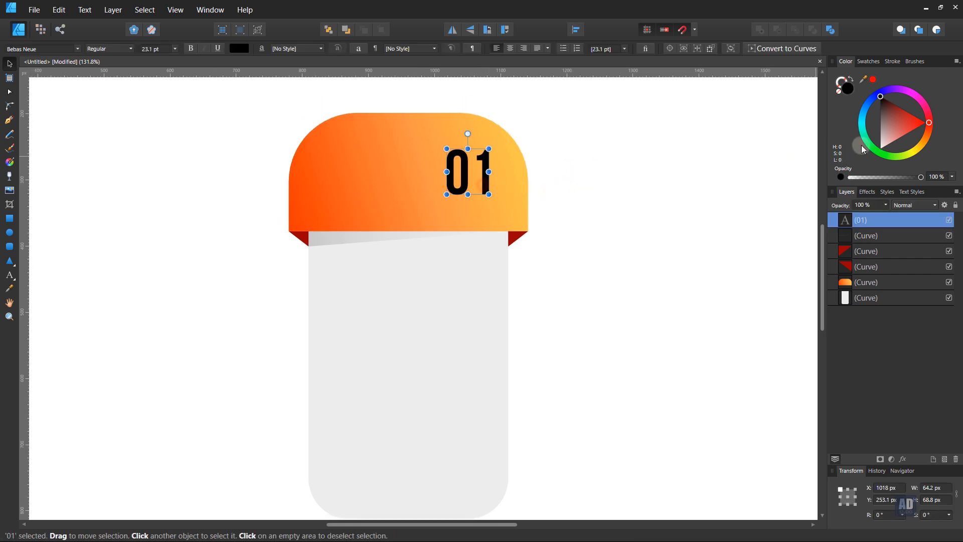
pyautogui.click(888, 137)
pyautogui.moveTo(885, 142); pyautogui.dragTo(880, 148)
pyautogui.click(626, 210)
# Draw a vertical rectangle about 113 by 260 px left of the header's centre, extending past its upper and lower edges.
pyautogui.press('z')
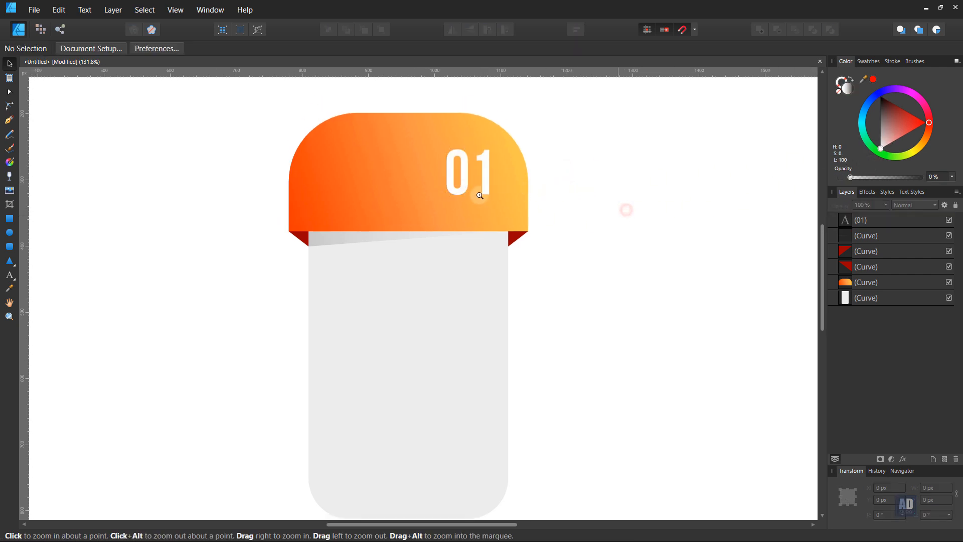
pyautogui.moveTo(476, 197); pyautogui.dragTo(487, 218)
pyautogui.moveTo(470, 172); pyautogui.dragTo(510, 264)
pyautogui.moveTo(500, 266); pyautogui.dragTo(500, 266)
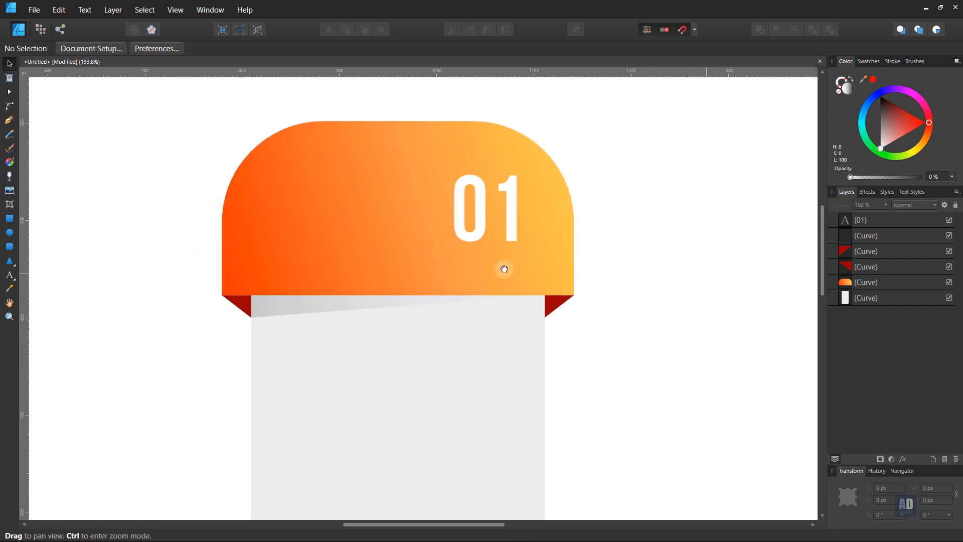
pyautogui.click(9, 219)
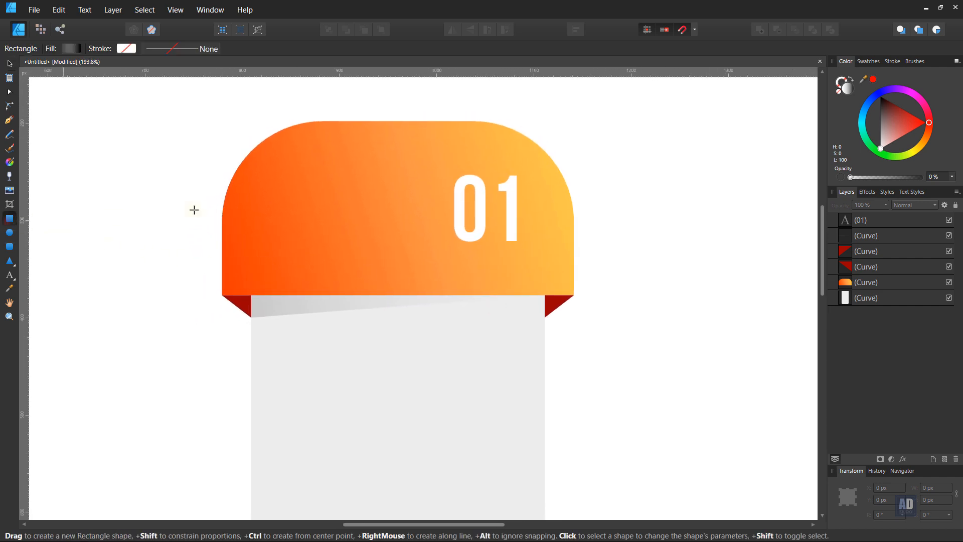
pyautogui.moveTo(307, 111); pyautogui.dragTo(417, 363)
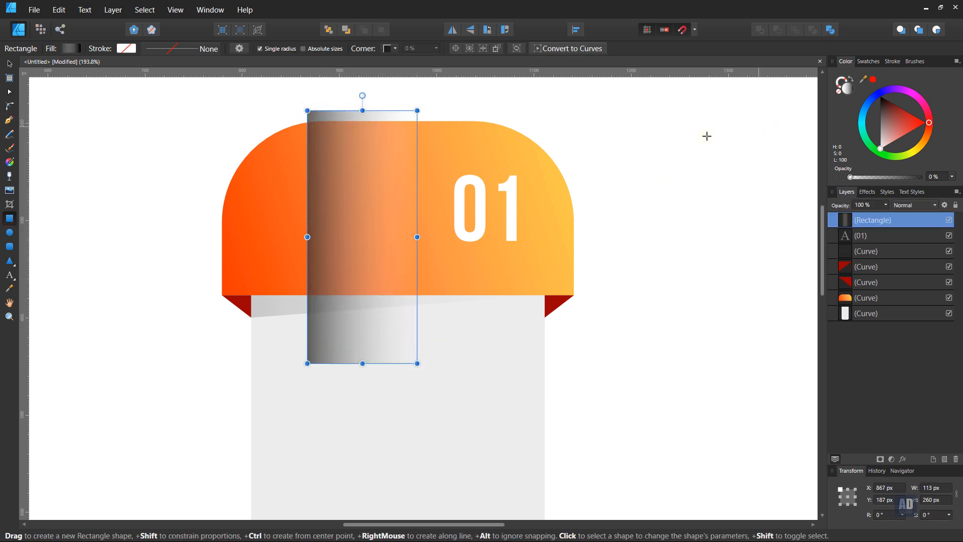
# Change the black stop of the rectangle's gradient to white, making it a white-to-transparent fill.
pyautogui.click(75, 50)
pyautogui.click(164, 92)
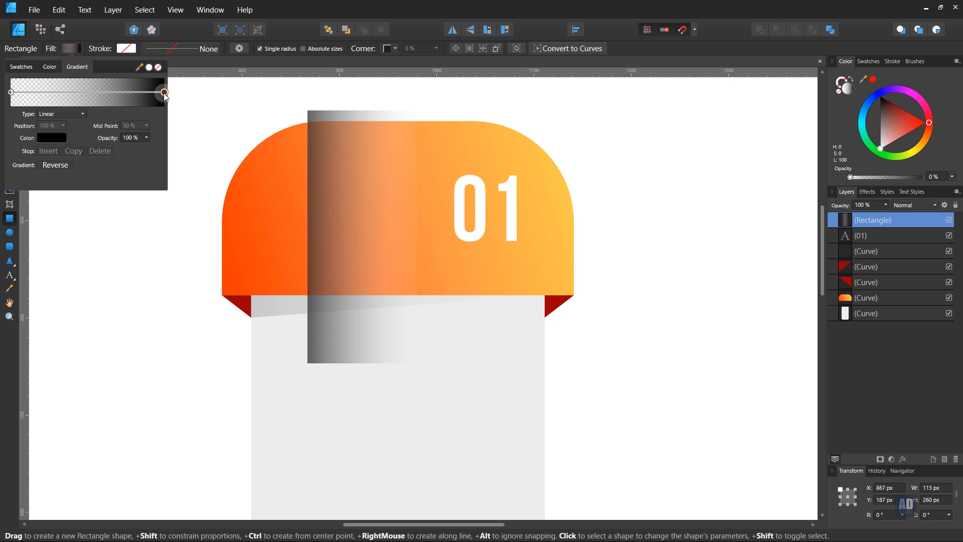
pyautogui.click(52, 138)
pyautogui.moveTo(63, 206); pyautogui.dragTo(43, 257)
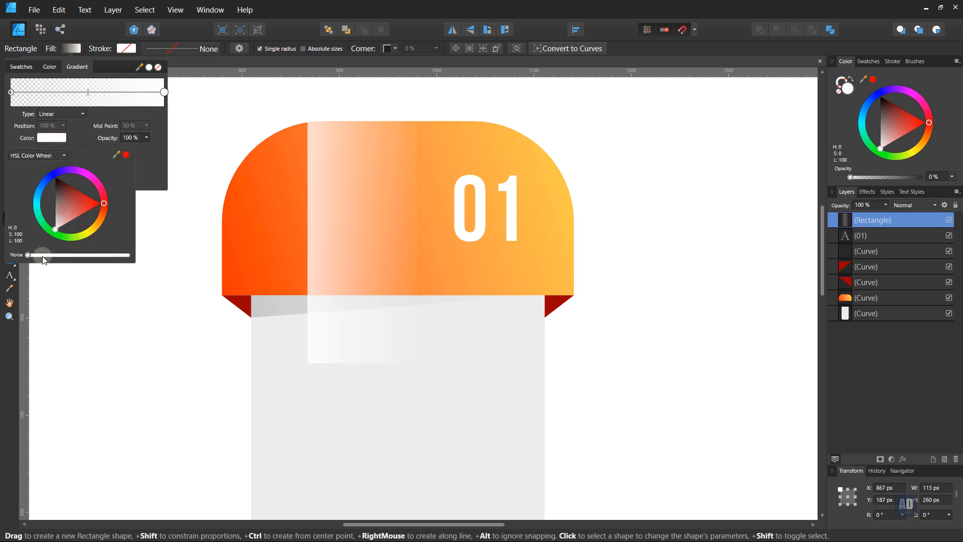
pyautogui.click(156, 162)
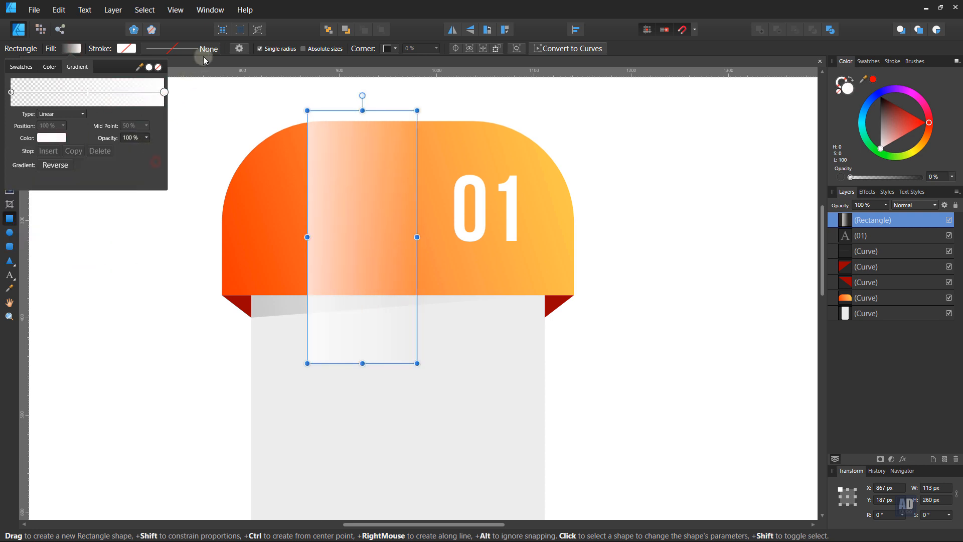
# Redirect the rectangle's gradient to run vertically, from transparent above to white below.
pyautogui.click(194, 31)
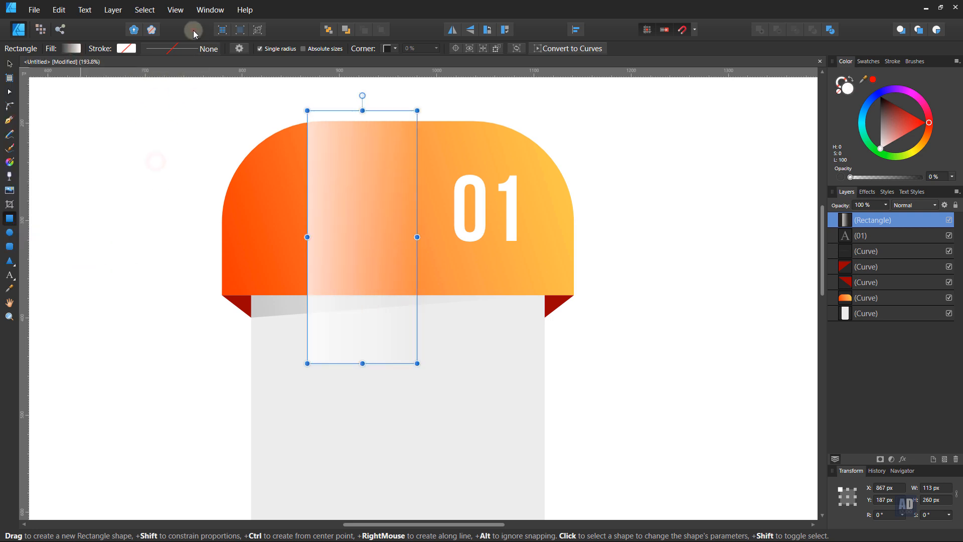
pyautogui.click(9, 161)
pyautogui.moveTo(355, 386); pyautogui.dragTo(352, 462)
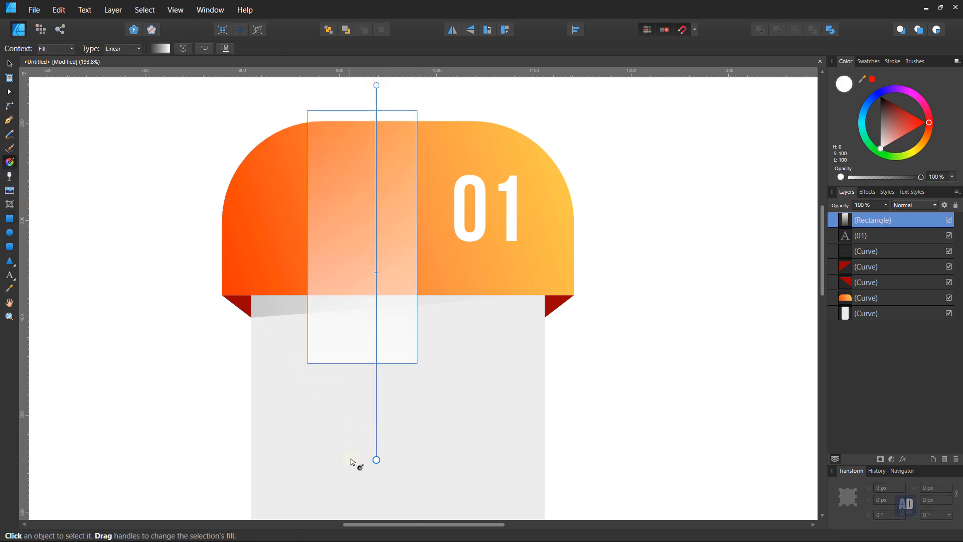
pyautogui.press('v')
# Skew the white gradient rectangle about -22.2° across the header and add a narrower parallel copy about 69 px wide on its right.
pyautogui.press('space')
pyautogui.moveTo(366, 221); pyautogui.dragTo(371, 255)
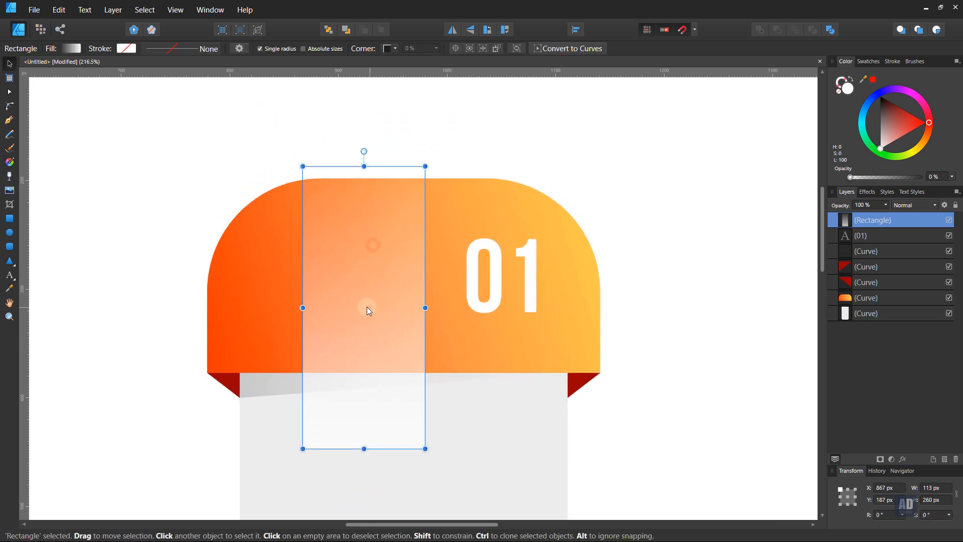
pyautogui.moveTo(350, 126); pyautogui.dragTo(468, 134)
pyautogui.moveTo(450, 252); pyautogui.dragTo(496, 275)
# Clip both slanted rectangles inside the orange header curve.
pyautogui.keyDown('shift'); pyautogui.click(333, 294); pyautogui.keyUp('shift')
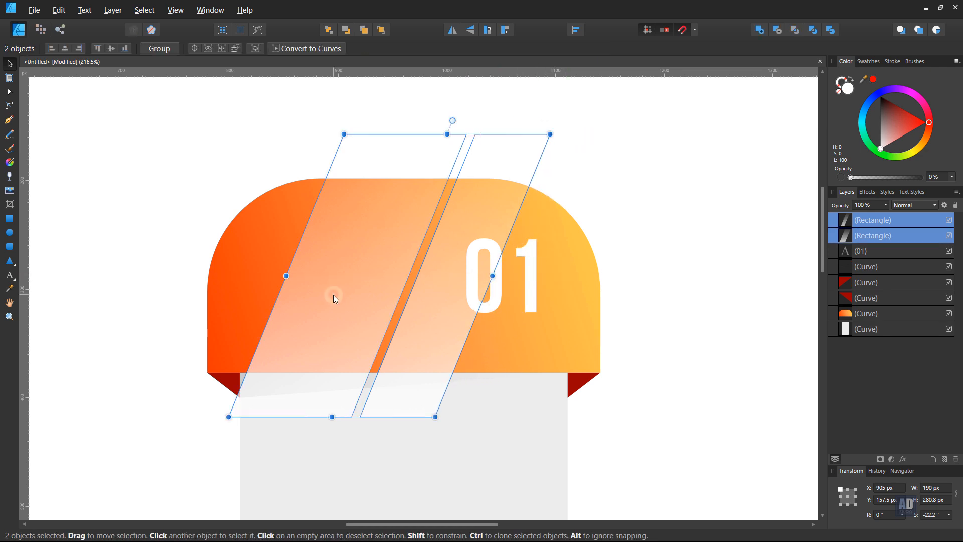
pyautogui.moveTo(876, 242); pyautogui.dragTo(868, 315)
pyautogui.click(699, 375)
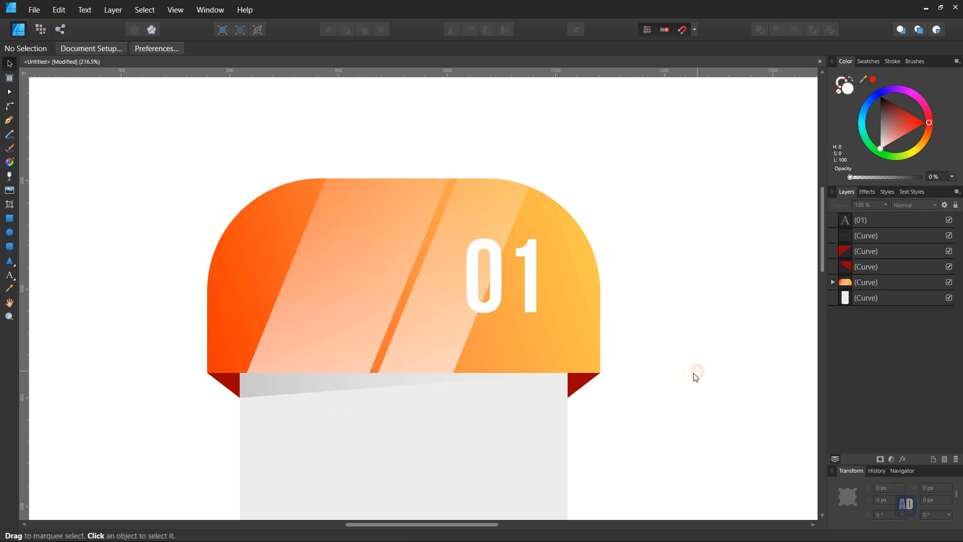
# Lower the opacity of both slanted rectangles inside the header to 40%.
pyautogui.click(834, 282)
pyautogui.click(861, 297)
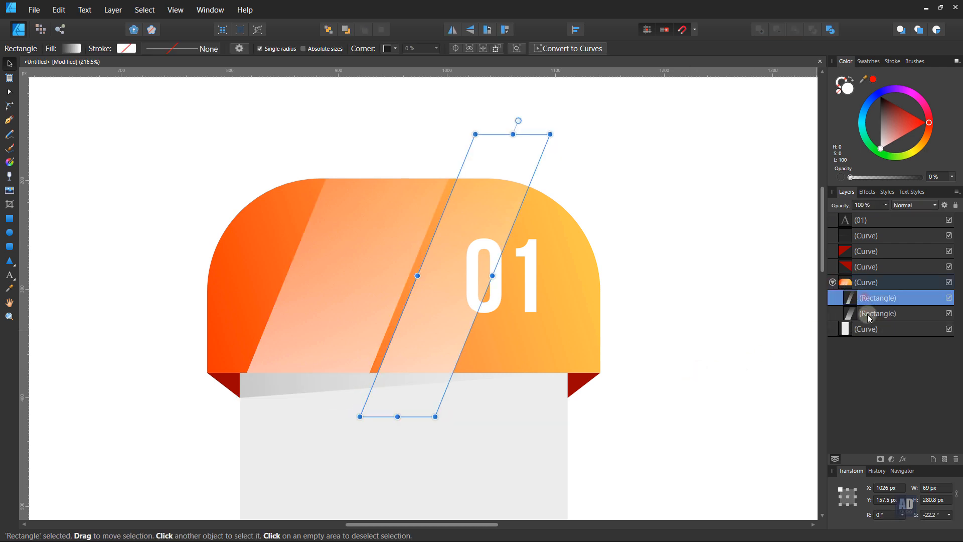
pyautogui.keyDown('shift'); pyautogui.click(867, 313); pyautogui.keyUp('shift')
pyautogui.click(886, 205)
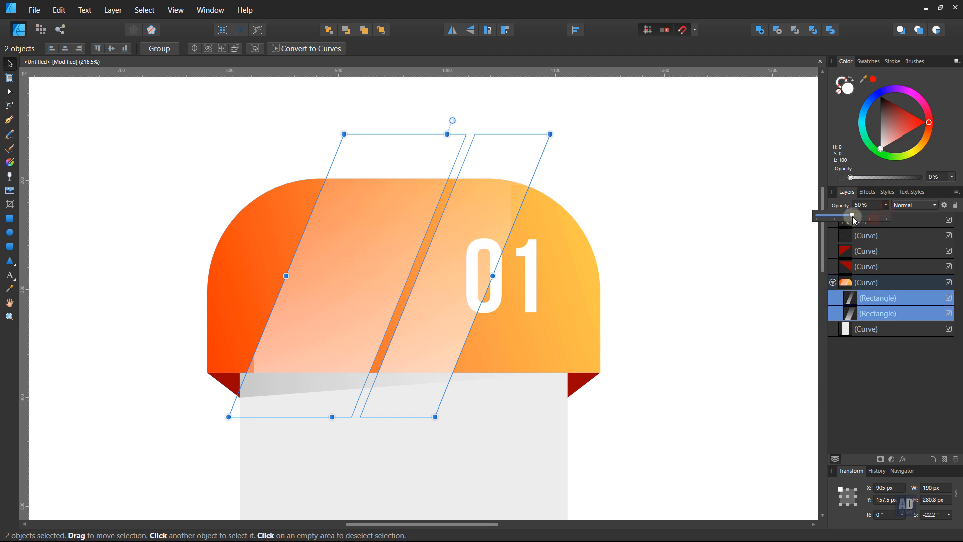
pyautogui.moveTo(852, 216)
pyautogui.mouseDown()
pyautogui.moveTo(837, 215)
pyautogui.moveTo(847, 215)
pyautogui.mouseUp()
pyautogui.click(737, 288)
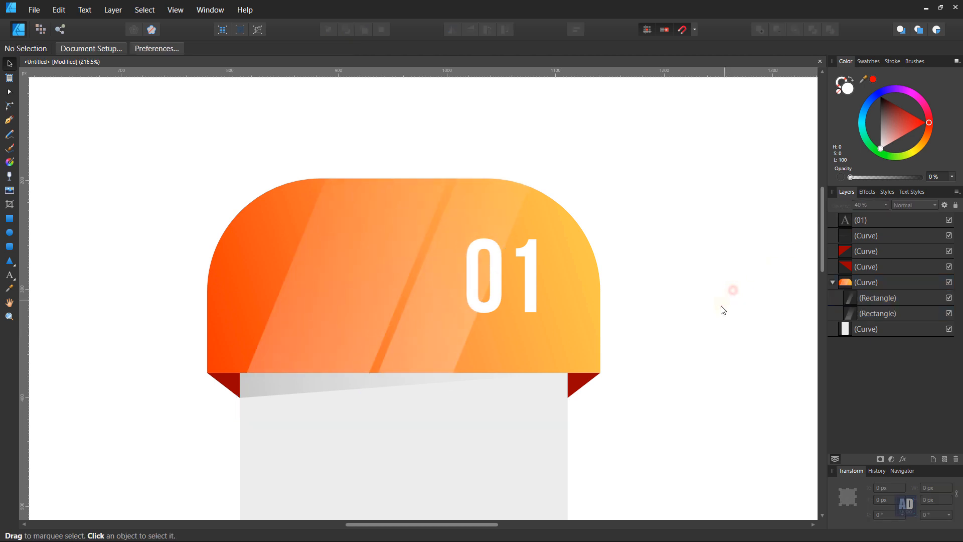
# Duplicate the "01" text to the left side of the header and change the copy's wording to "OPTION".
pyautogui.scroll(-5, 666, 345)
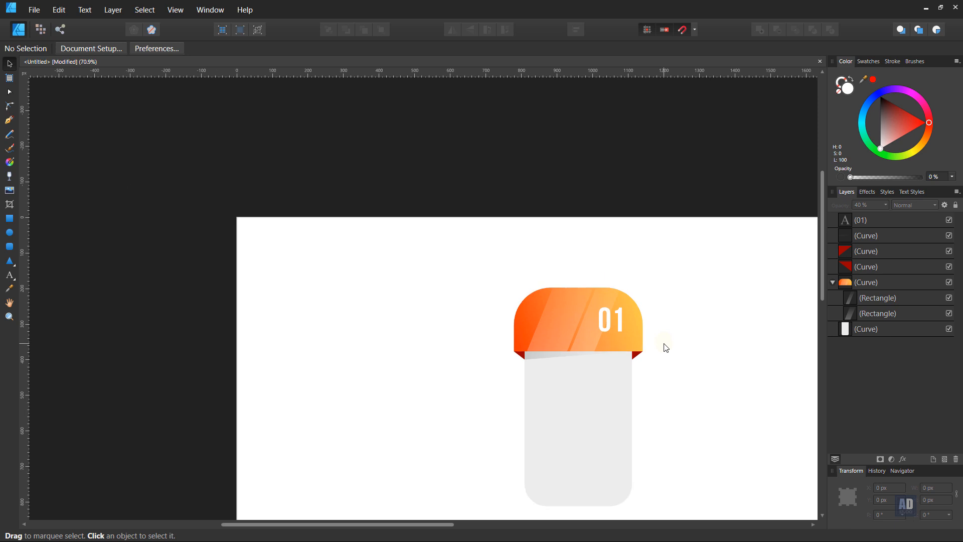
pyautogui.scroll(4, 665, 345)
pyautogui.scroll(1, 621, 339)
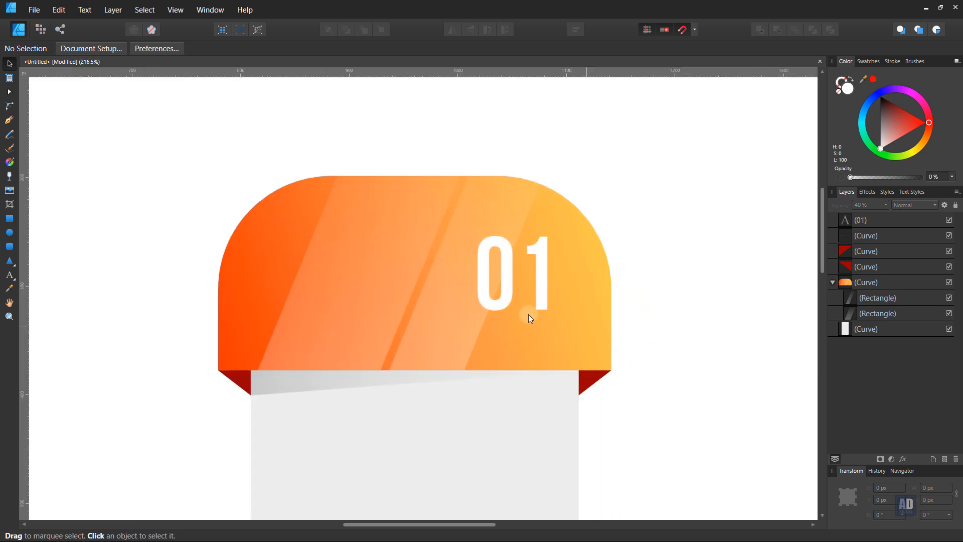
pyautogui.click(504, 303)
pyautogui.keyDown('ctrl'); pyautogui.moveTo(495, 304); pyautogui.dragTo(332, 308); pyautogui.keyUp('ctrl')
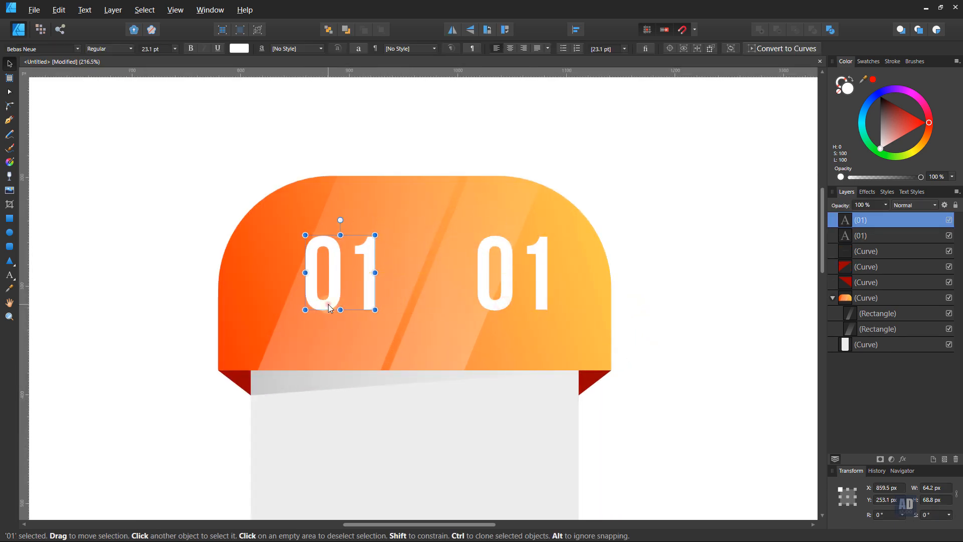
pyautogui.doubleClick(328, 304)
pyautogui.write('OPTION')
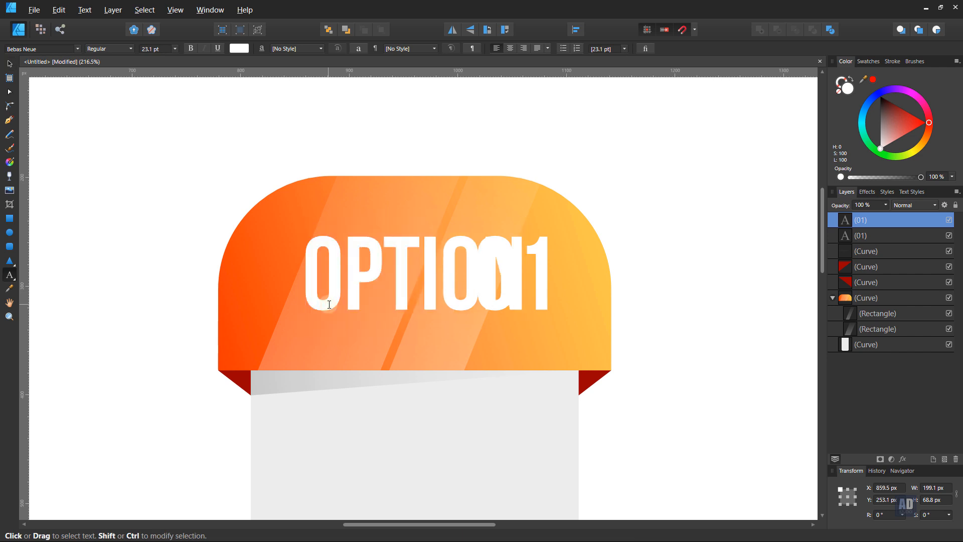
pyautogui.press('Escape')
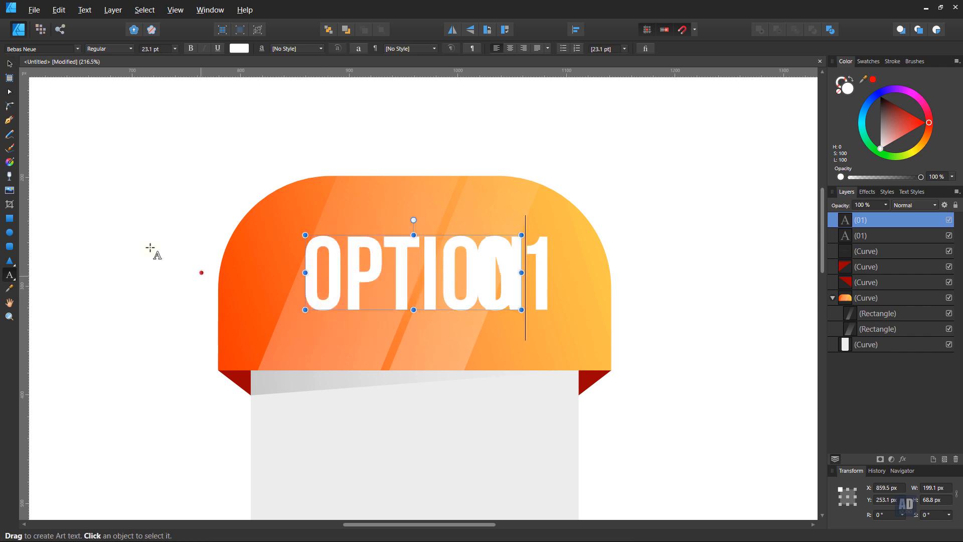
# Shrink the "OPTION" text to about 13.1 pt and position it left of "01", vertically centred on the header.
pyautogui.click(10, 69)
pyautogui.moveTo(376, 287); pyautogui.dragTo(308, 288)
pyautogui.moveTo(437, 304); pyautogui.dragTo(374, 289)
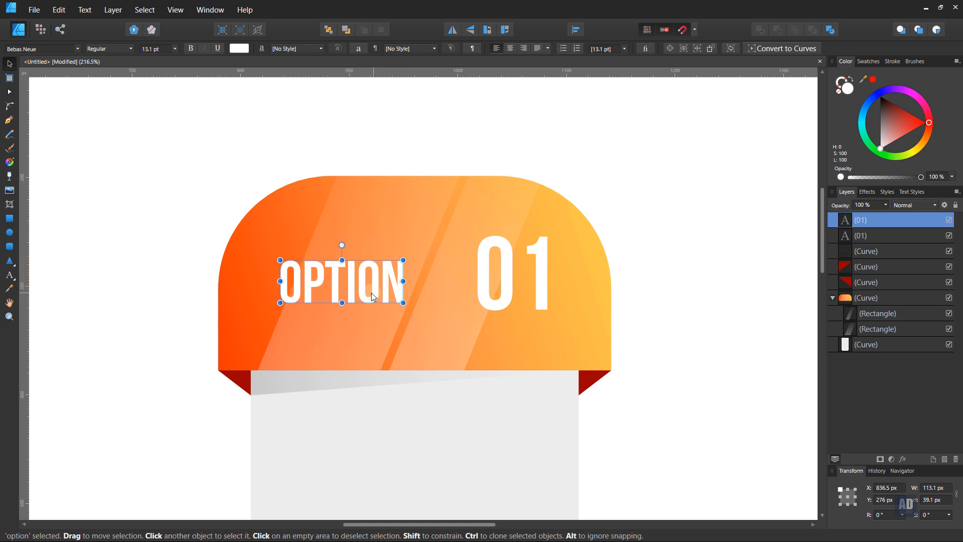
pyautogui.click(149, 323)
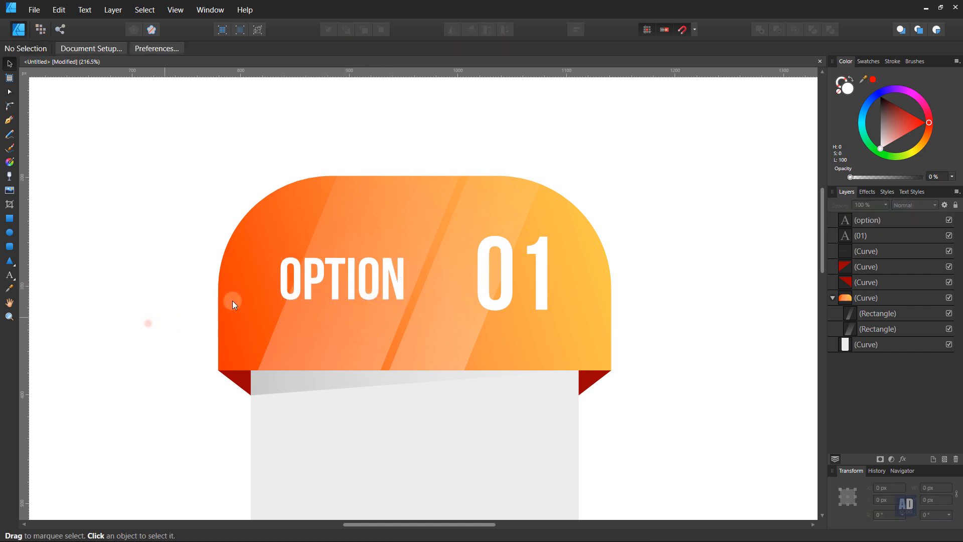
pyautogui.moveTo(238, 292); pyautogui.dragTo(307, 277)
pyautogui.moveTo(390, 279)
pyautogui.mouseDown()
pyautogui.moveTo(389, 289)
pyautogui.moveTo(389, 277)
pyautogui.mouseUp()
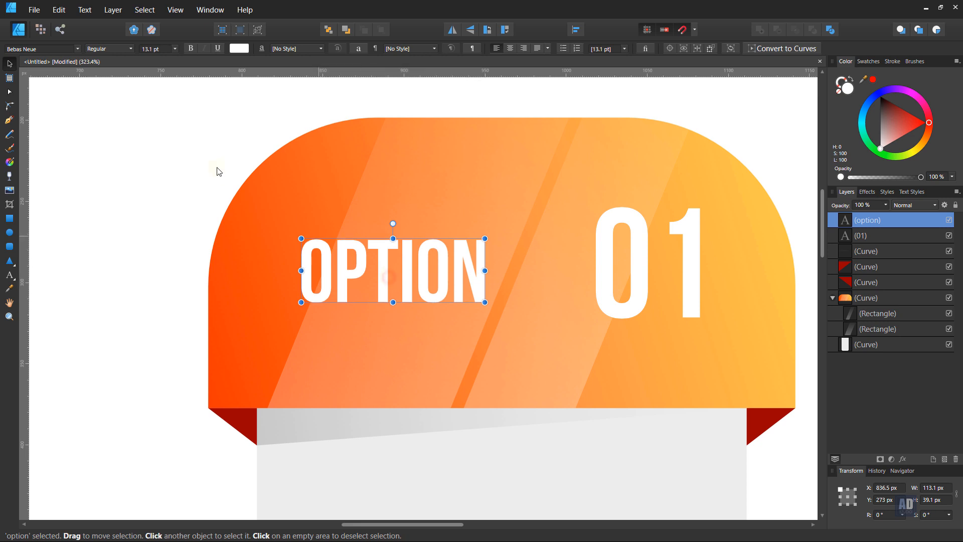
# Set the "OPTION" text to the Book weight and enlarge it to about 14.6 pt.
pyautogui.click(109, 48)
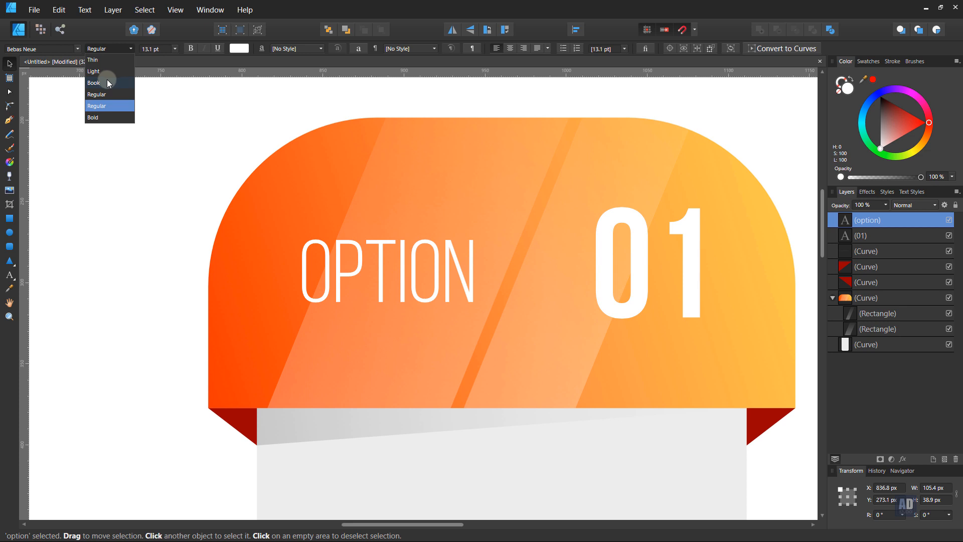
pyautogui.click(107, 81)
pyautogui.moveTo(475, 303); pyautogui.dragTo(482, 305)
# Try the Light weight on the "OPTION" text.
pyautogui.click(105, 49)
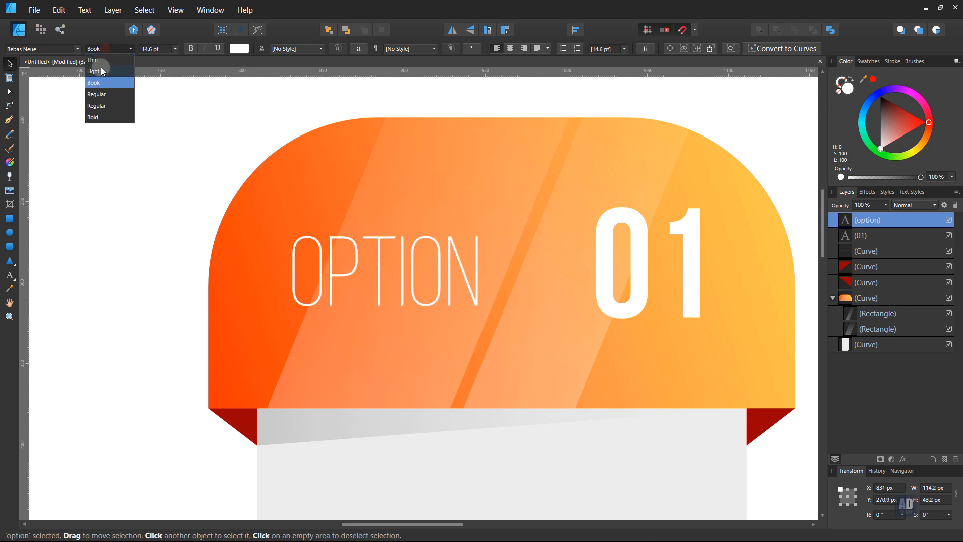
pyautogui.click(101, 72)
pyautogui.click(141, 226)
pyautogui.scroll(-3, 174, 282)
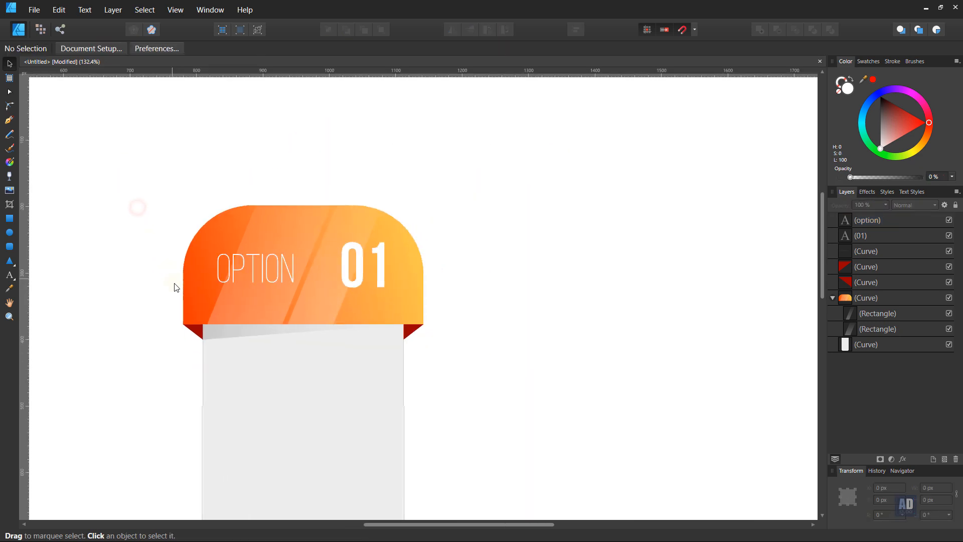
pyautogui.scroll(5, 181, 276)
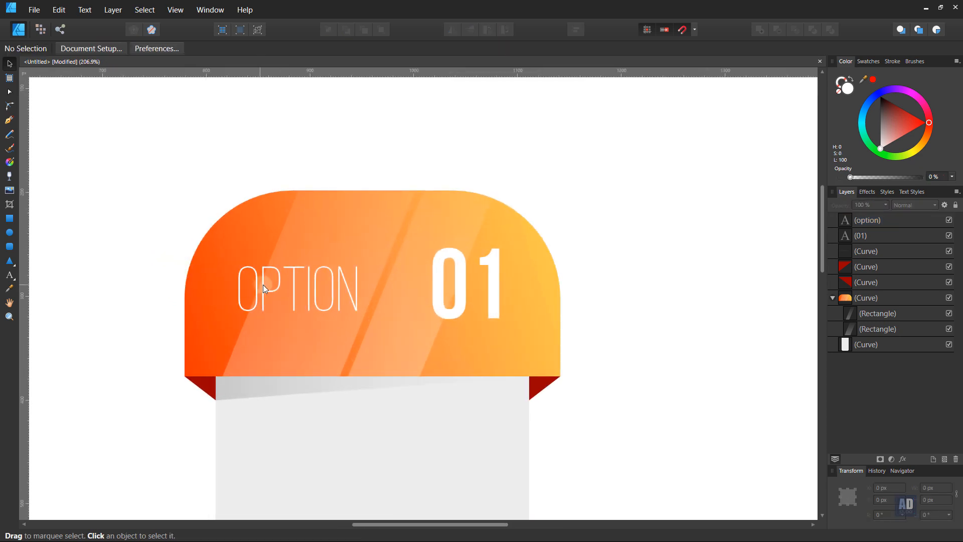
# Set the weight of the "OPTION" text back to Book.
pyautogui.click(276, 284)
pyautogui.click(121, 48)
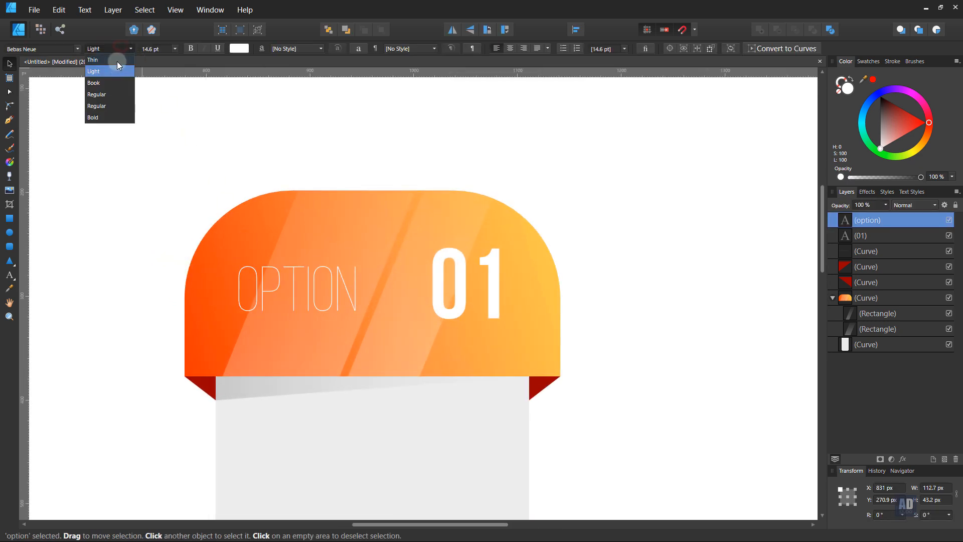
pyautogui.click(118, 80)
pyautogui.click(123, 192)
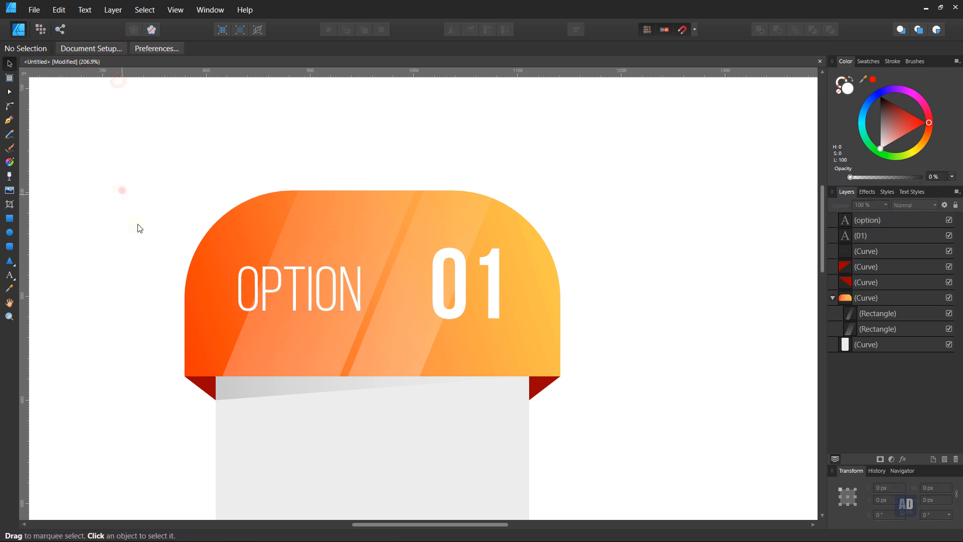
# Centre the "OPTION" and "01" texts together horizontally on the header.
pyautogui.scroll(-2, 197, 357)
pyautogui.scroll(-5, 197, 357)
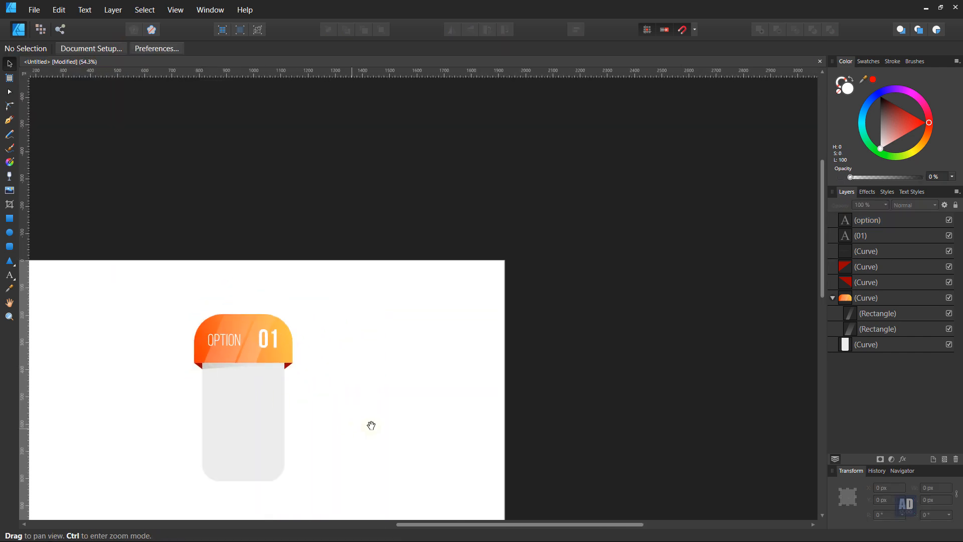
pyautogui.moveTo(371, 426); pyautogui.dragTo(419, 375)
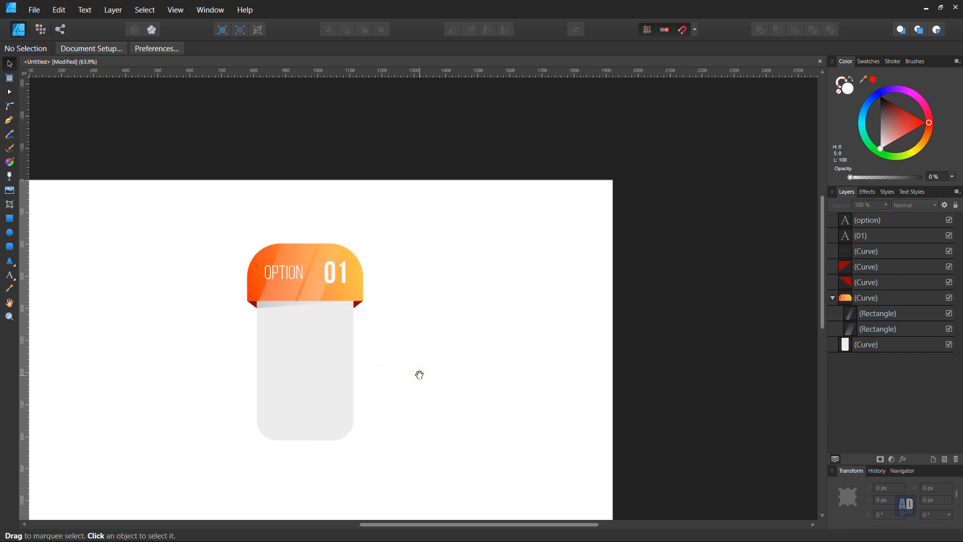
pyautogui.moveTo(280, 309); pyautogui.dragTo(390, 344)
pyautogui.moveTo(473, 336); pyautogui.dragTo(484, 342)
pyautogui.moveTo(394, 344); pyautogui.dragTo(460, 271)
# Apply a soft Outer Shadow layer effect to both the "OPTION" and "01" texts.
pyautogui.click(391, 179)
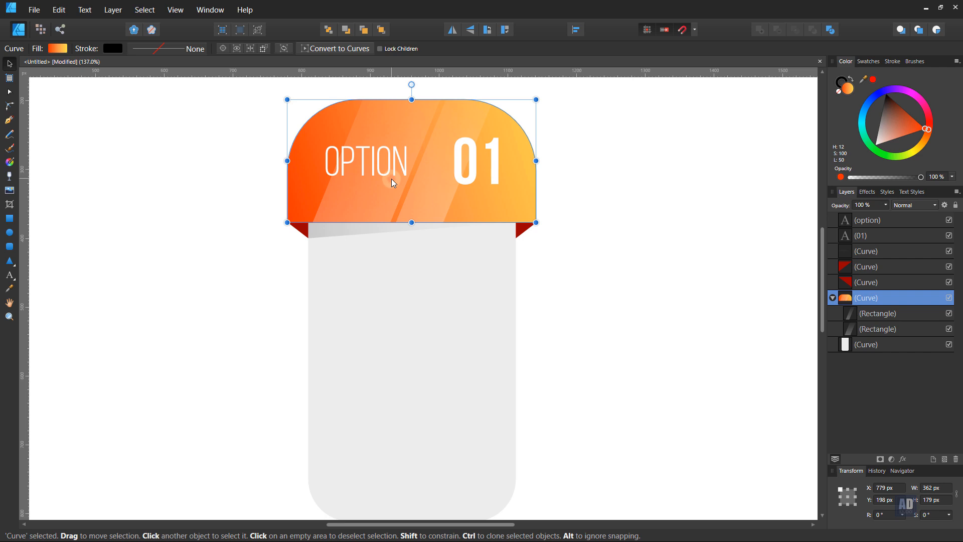
pyautogui.keyDown('shift'); pyautogui.click(489, 167); pyautogui.keyUp('shift')
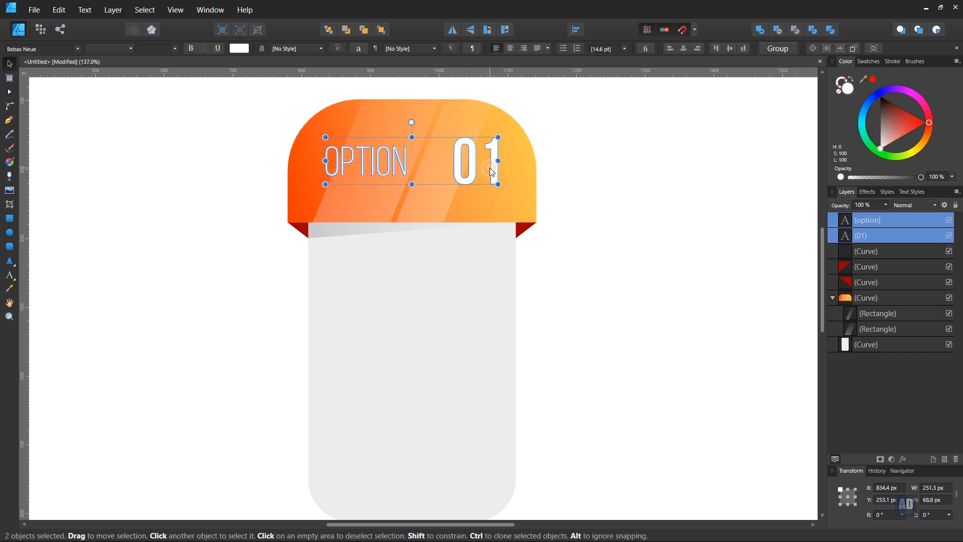
pyautogui.click(902, 459)
pyautogui.moveTo(530, 143); pyautogui.dragTo(781, 163)
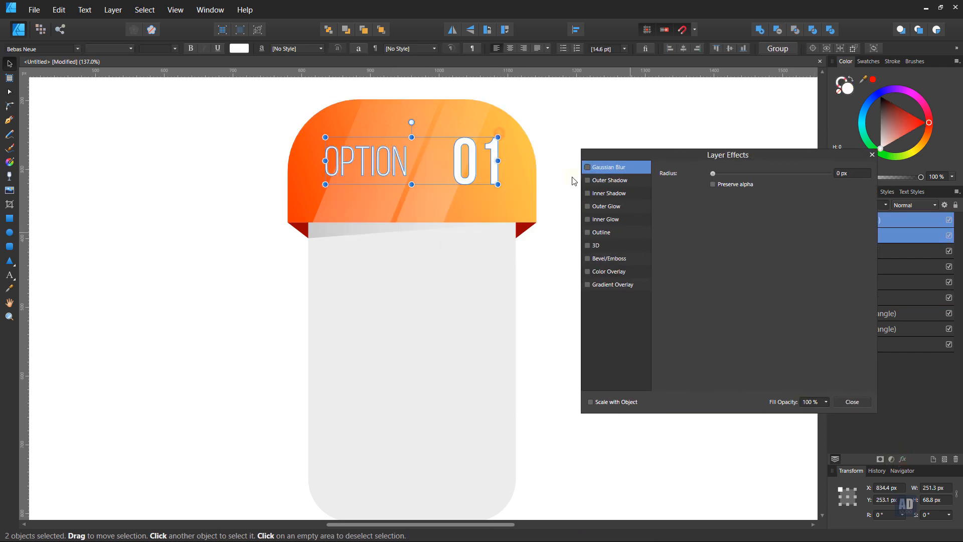
pyautogui.click(610, 182)
pyautogui.moveTo(713, 196); pyautogui.dragTo(751, 189)
pyautogui.click(856, 404)
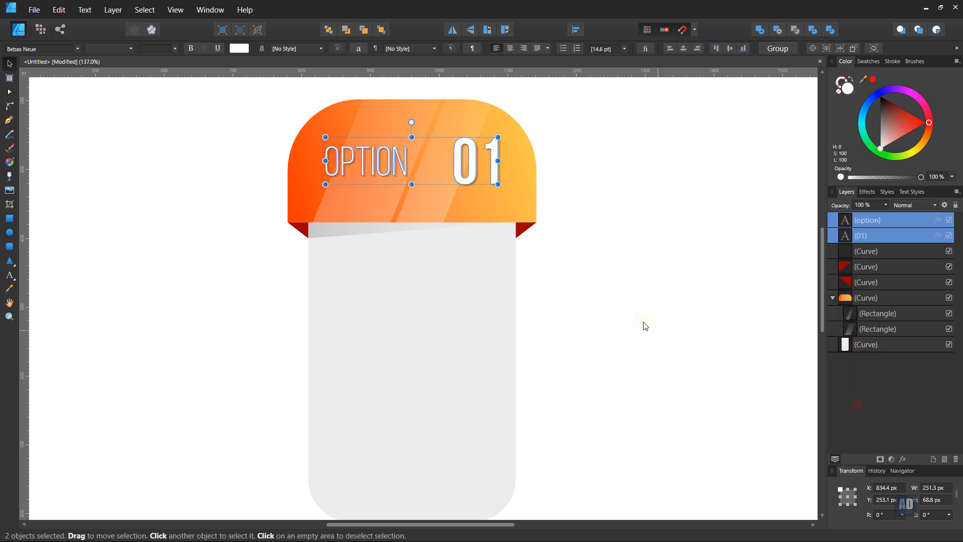
pyautogui.click(643, 325)
# Place a copy of the "OPTION" text centred near the top of the grey body and change its wording to "lorem ipsum".
pyautogui.moveTo(372, 165); pyautogui.dragTo(412, 256)
pyautogui.doubleClick(411, 256)
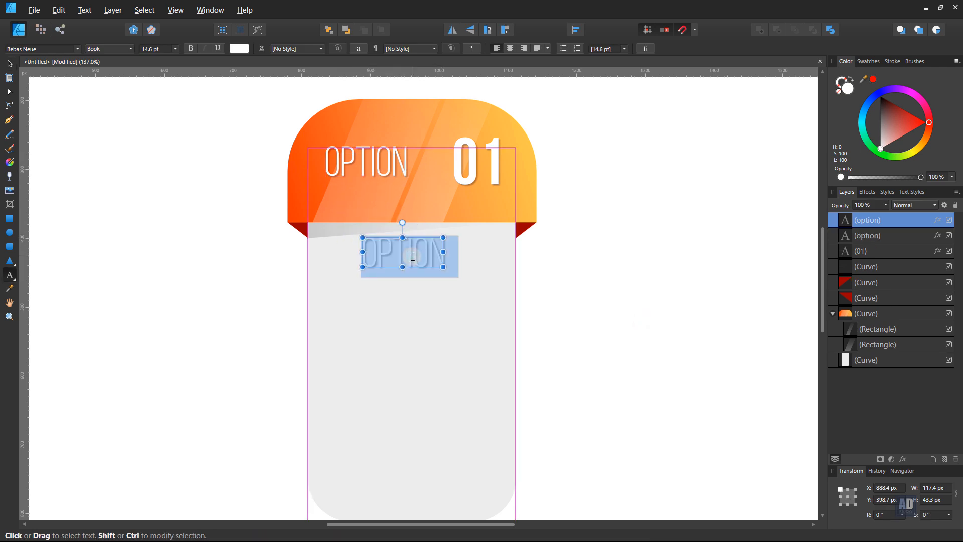
pyautogui.write('lorem ipsum')
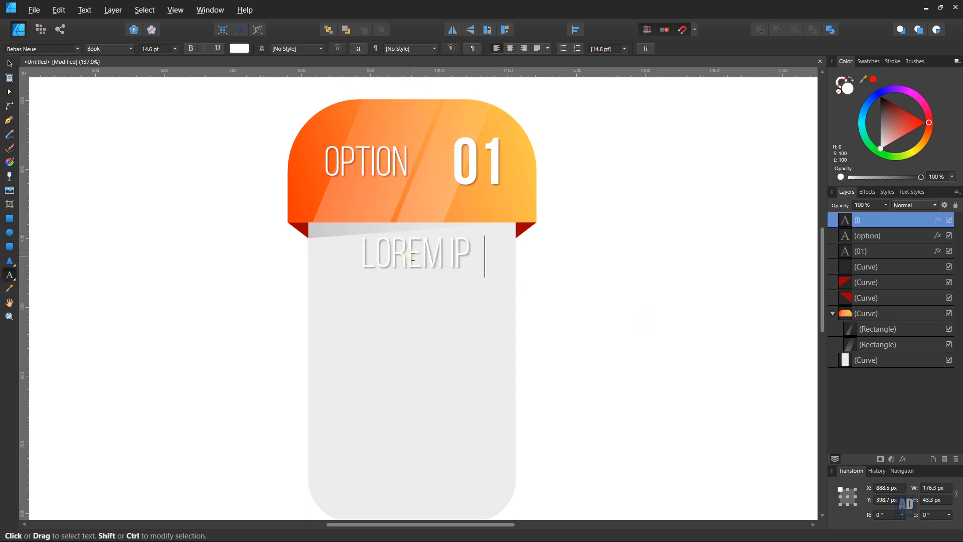
pyautogui.press('Escape')
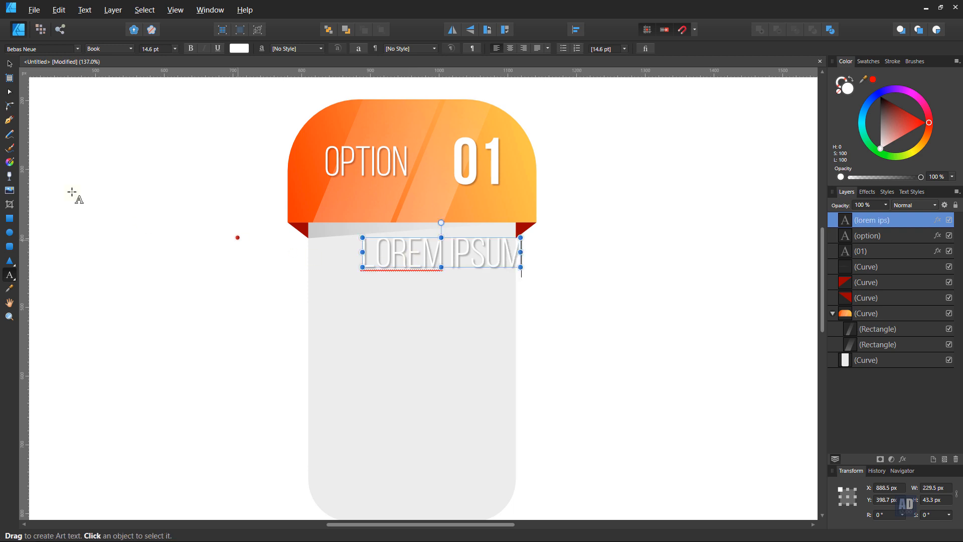
pyautogui.click(10, 64)
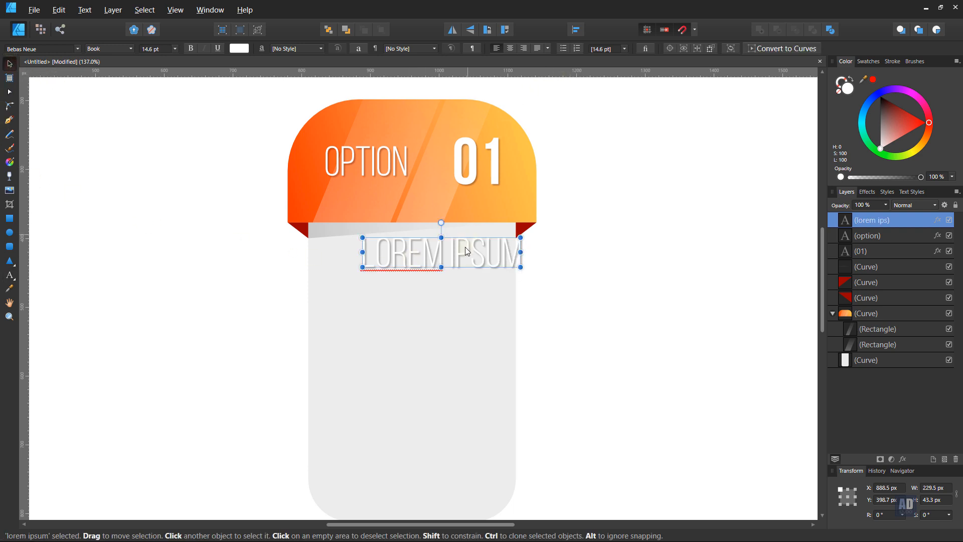
pyautogui.moveTo(459, 258); pyautogui.dragTo(433, 264)
# Set the spelling language of the "lorem ipsum" text to None in its character settings.
pyautogui.hotkey('ctrl', 't')
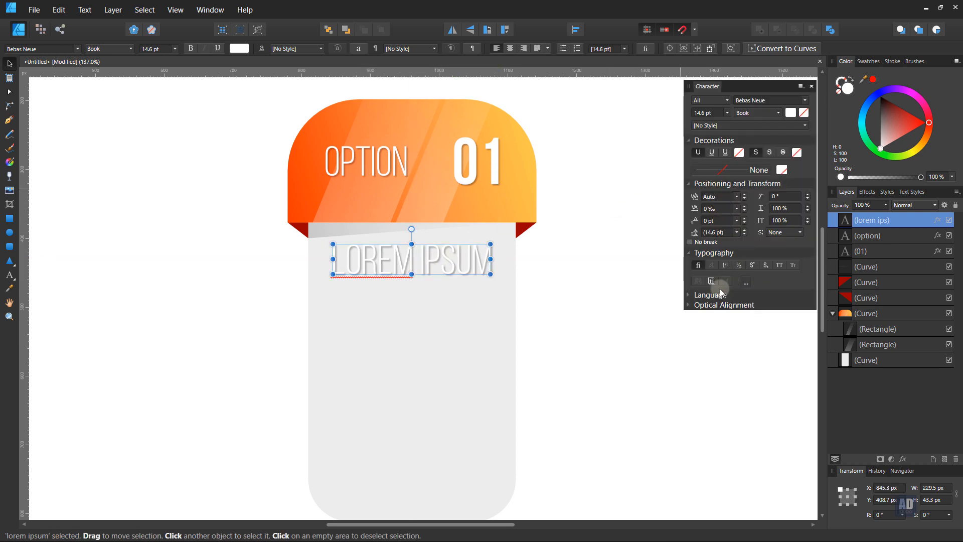
pyautogui.click(694, 297)
pyautogui.click(757, 309)
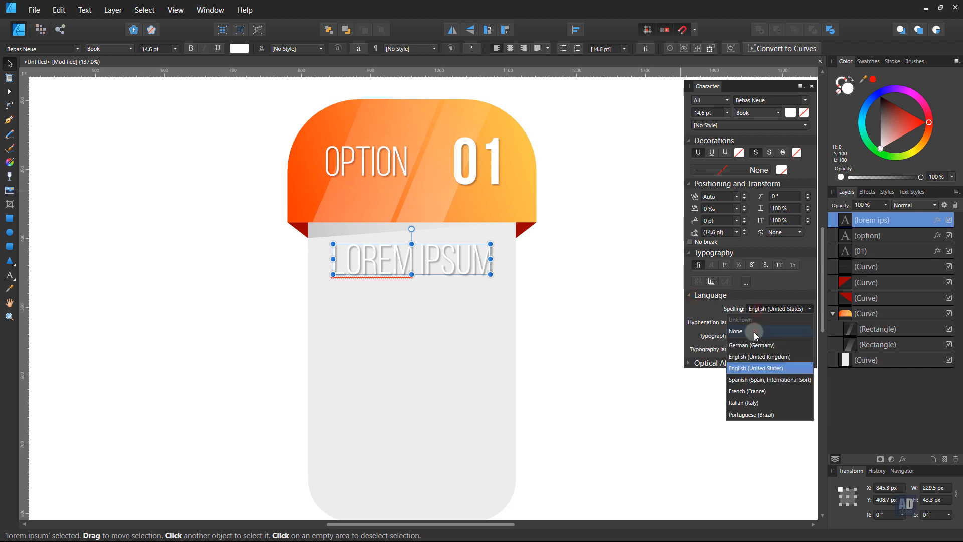
pyautogui.click(753, 332)
pyautogui.click(699, 294)
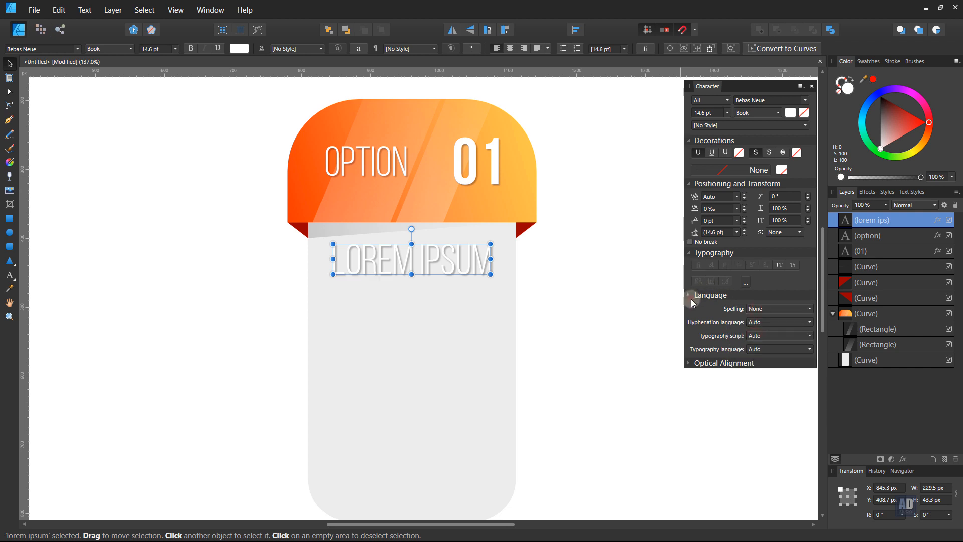
# Shrink the "lorem ipsum" text to about 10.4 pt in Regular weight and recentre it near the top of the grey body.
pyautogui.click(811, 87)
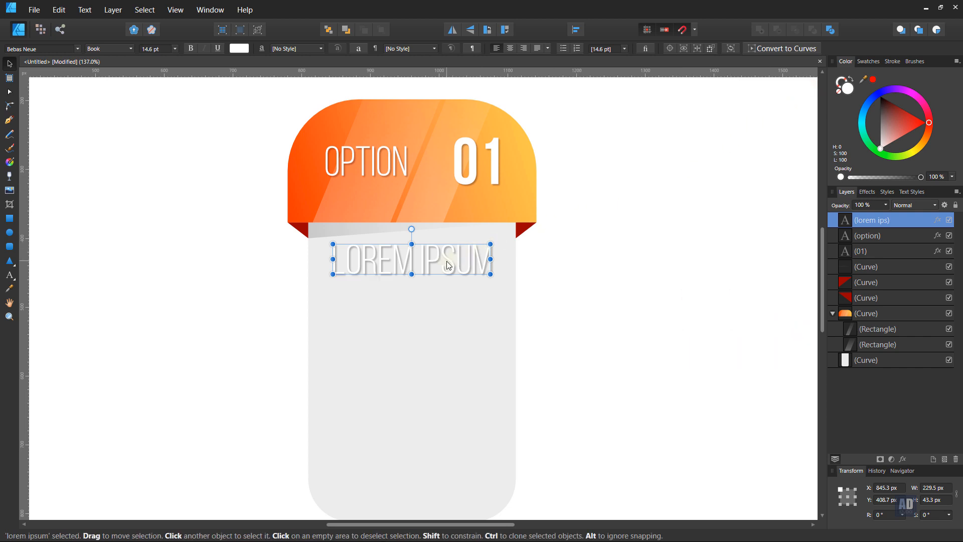
pyautogui.moveTo(491, 274); pyautogui.dragTo(468, 270)
pyautogui.click(128, 49)
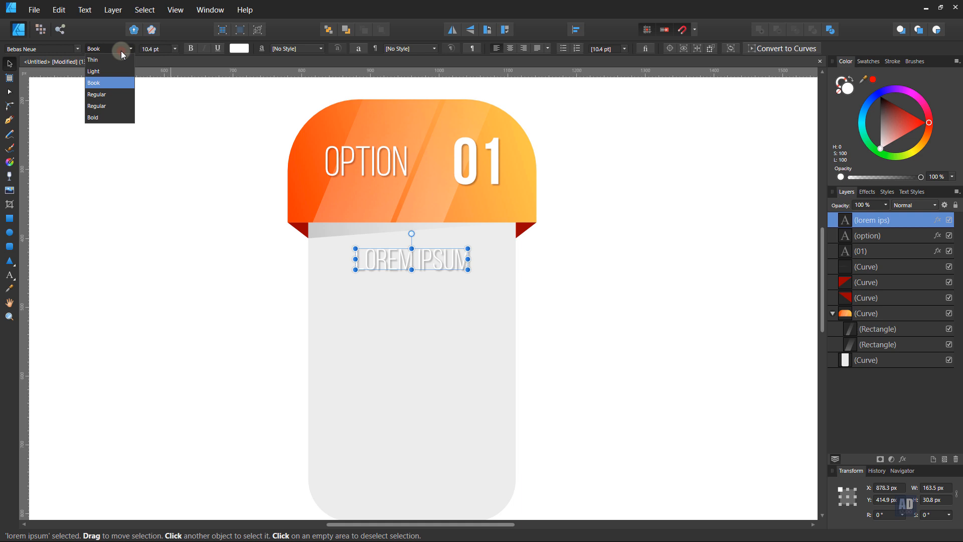
pyautogui.click(104, 98)
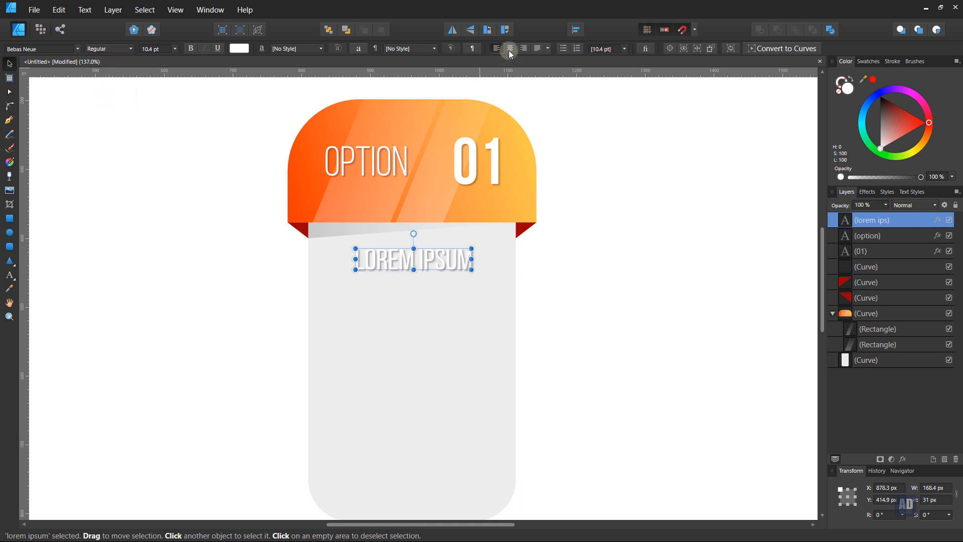
pyautogui.moveTo(447, 260); pyautogui.dragTo(445, 260)
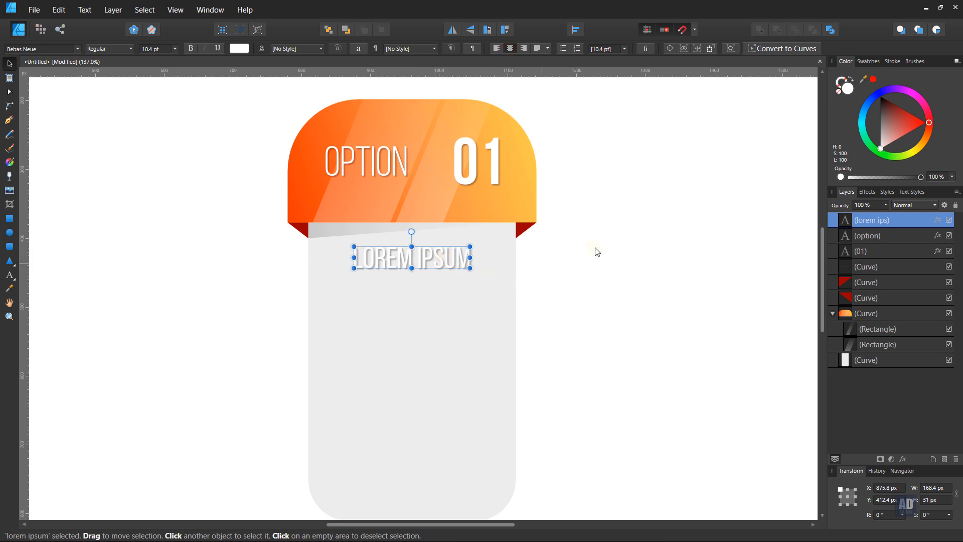
# Recolour the "lorem ipsum" heading orange-red with hue 15, saturation 100 and lightness 50.
pyautogui.moveTo(928, 130); pyautogui.dragTo(933, 140)
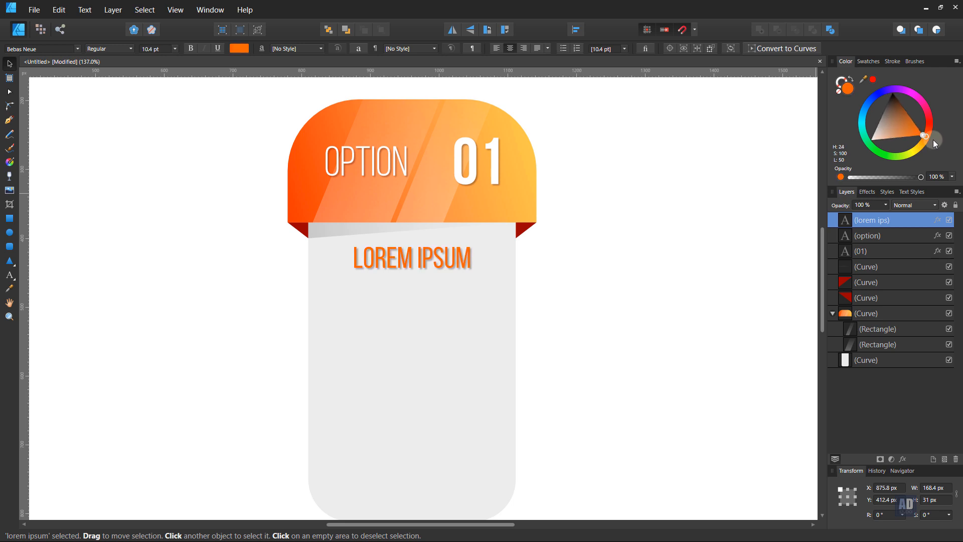
pyautogui.click(628, 309)
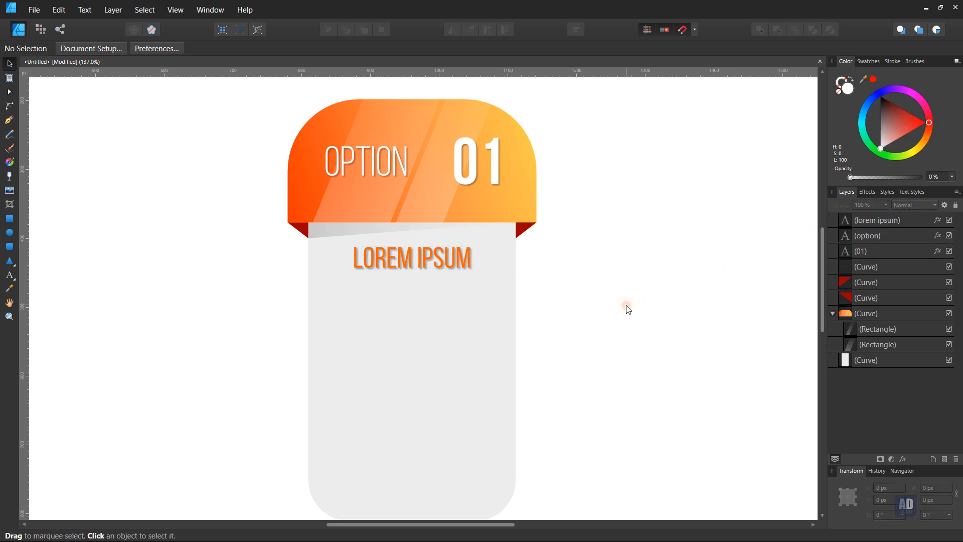
pyautogui.click(435, 264)
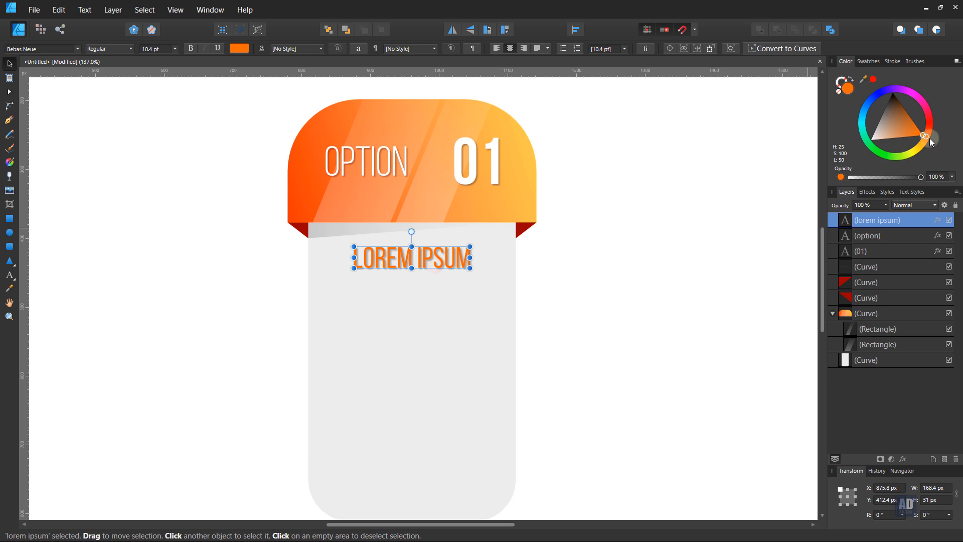
pyautogui.moveTo(928, 138); pyautogui.dragTo(931, 131)
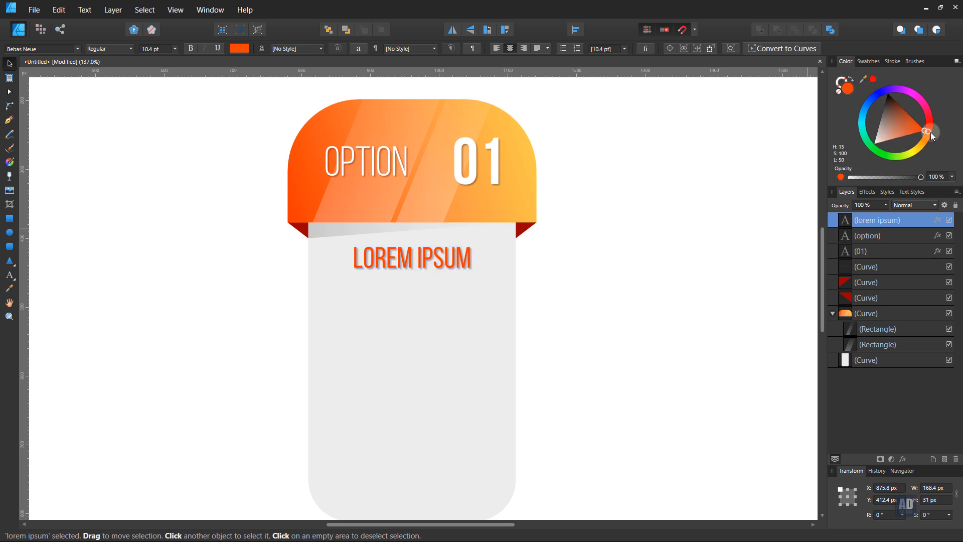
pyautogui.click(710, 303)
pyautogui.click(641, 340)
pyautogui.scroll(-1, 502, 254)
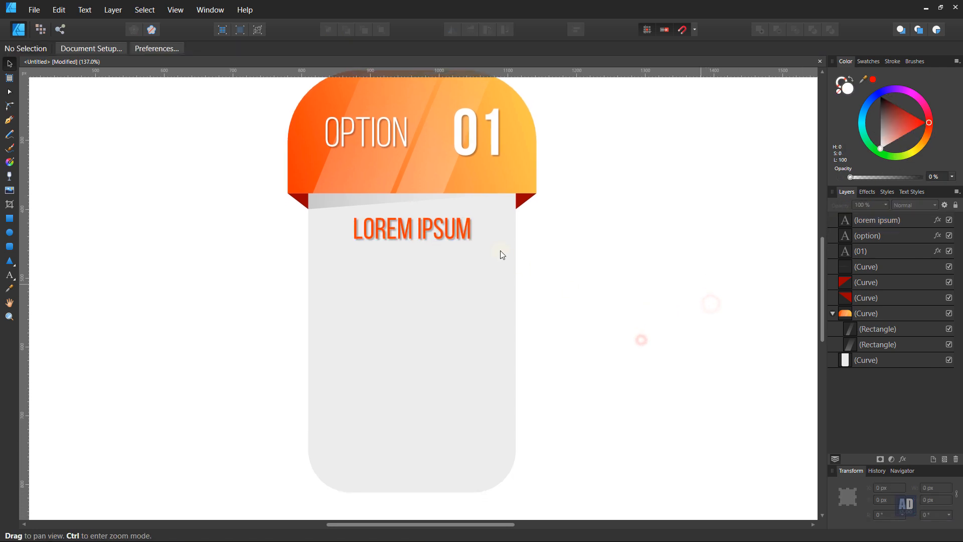
# Remove the Outer Shadow layer effect from the "lorem ipsum" heading.
pyautogui.click(469, 233)
pyautogui.click(937, 219)
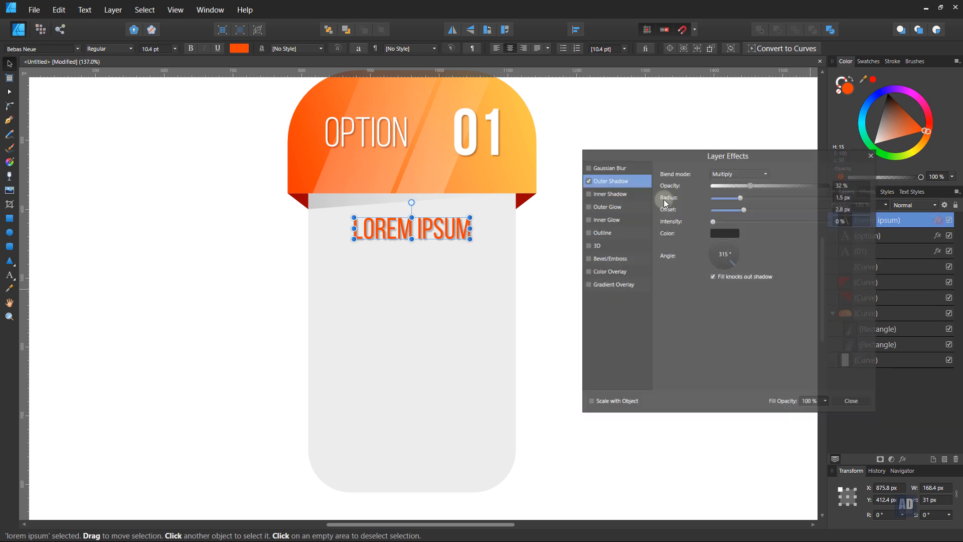
pyautogui.click(588, 180)
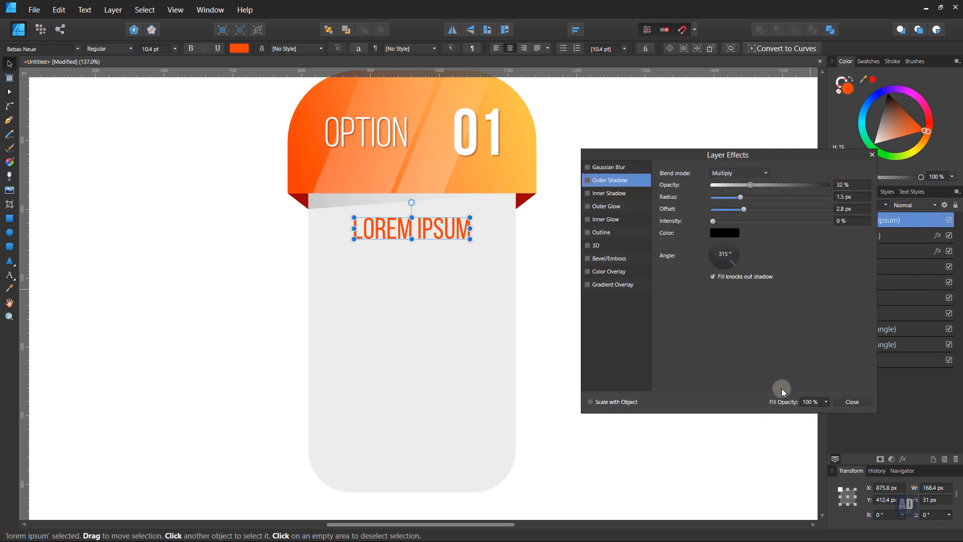
pyautogui.click(838, 402)
pyautogui.click(686, 379)
# Draw a text frame about 216 by 264 px centred below the heading and fill it with filler text.
pyautogui.moveTo(668, 399); pyautogui.dragTo(673, 370)
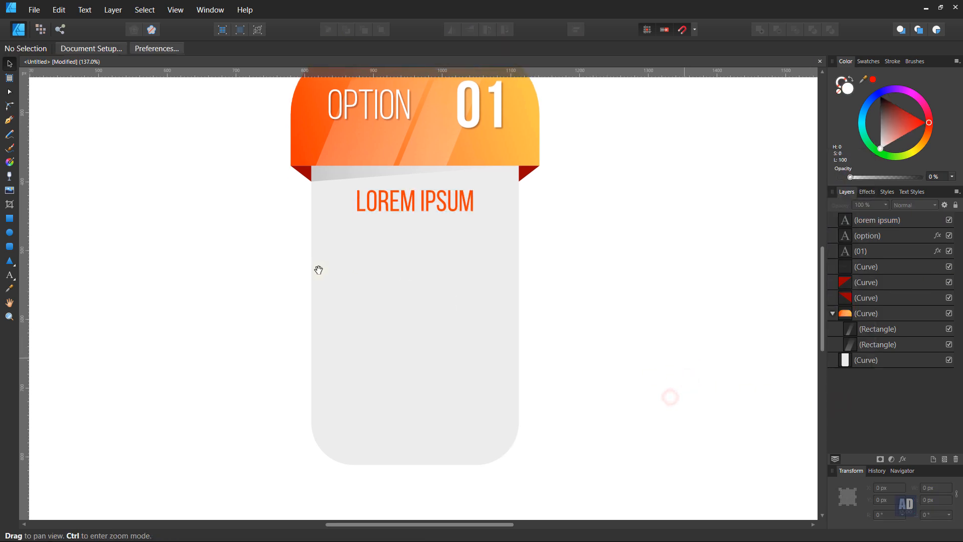
pyautogui.click(14, 279)
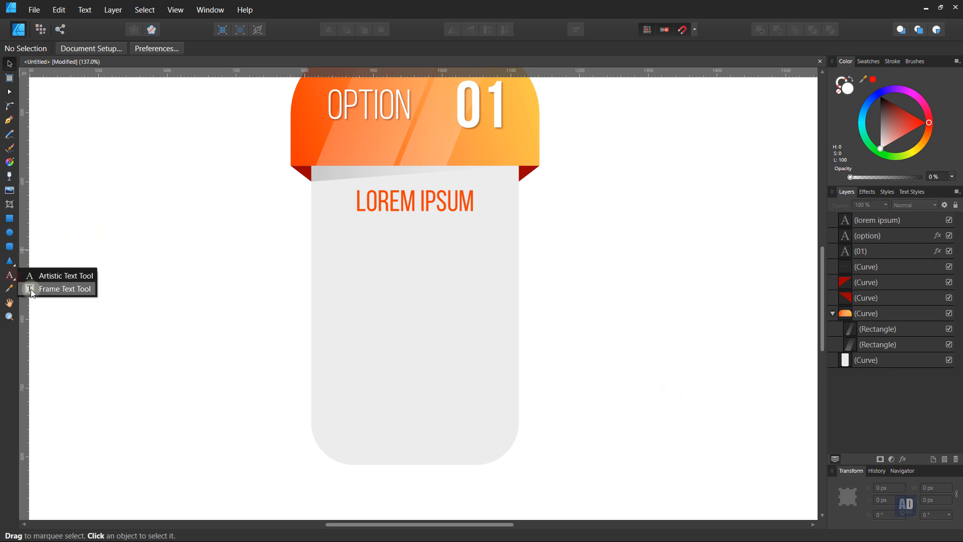
pyautogui.click(31, 291)
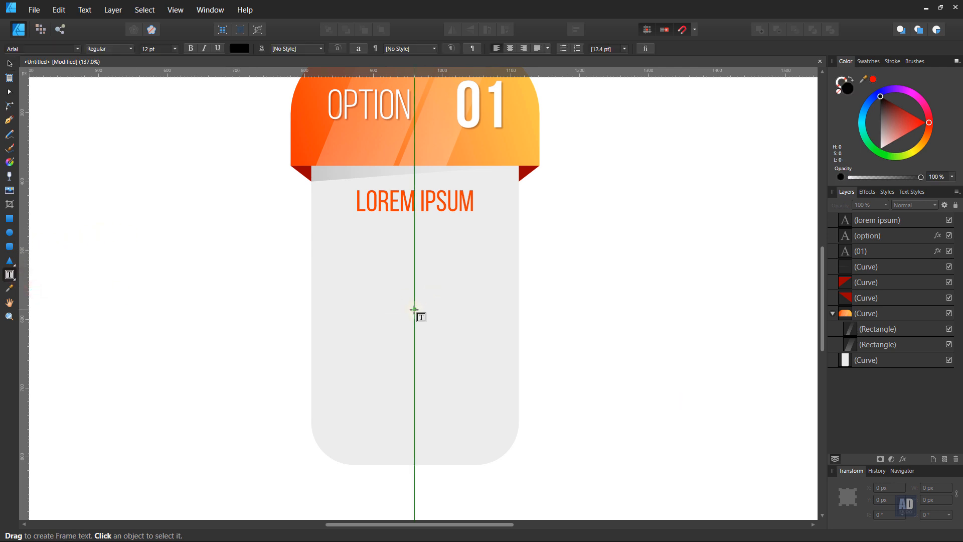
pyautogui.moveTo(414, 310); pyautogui.dragTo(489, 399)
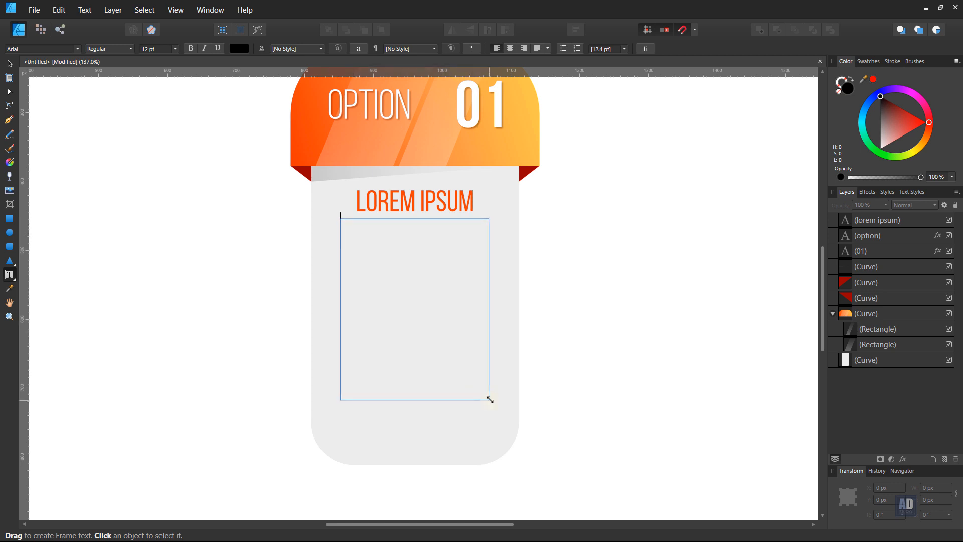
pyautogui.click(84, 10)
pyautogui.click(76, 210)
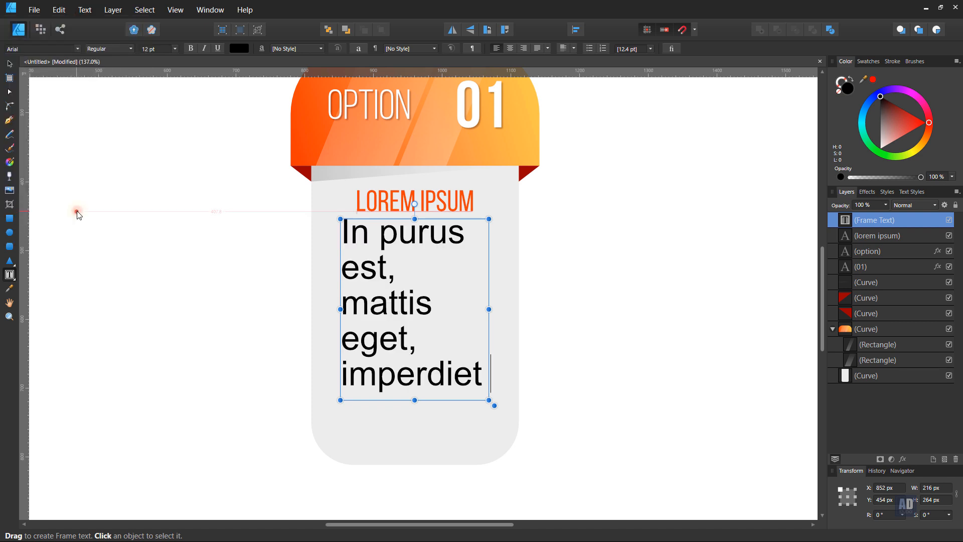
# Set the filler paragraph's font size to 4 pt and centre-align its text.
pyautogui.click(11, 64)
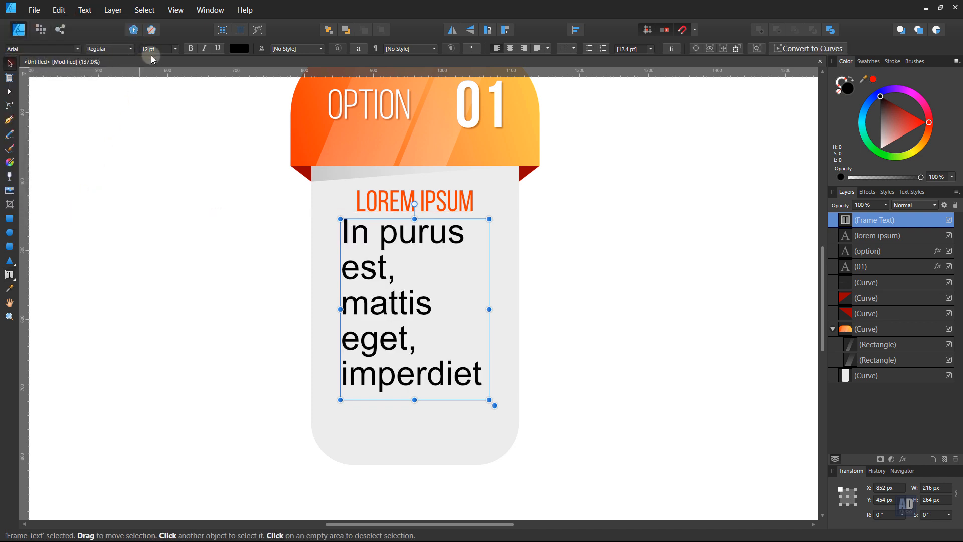
pyautogui.scroll(-7, 155, 52)
pyautogui.scroll(-2, 153, 53)
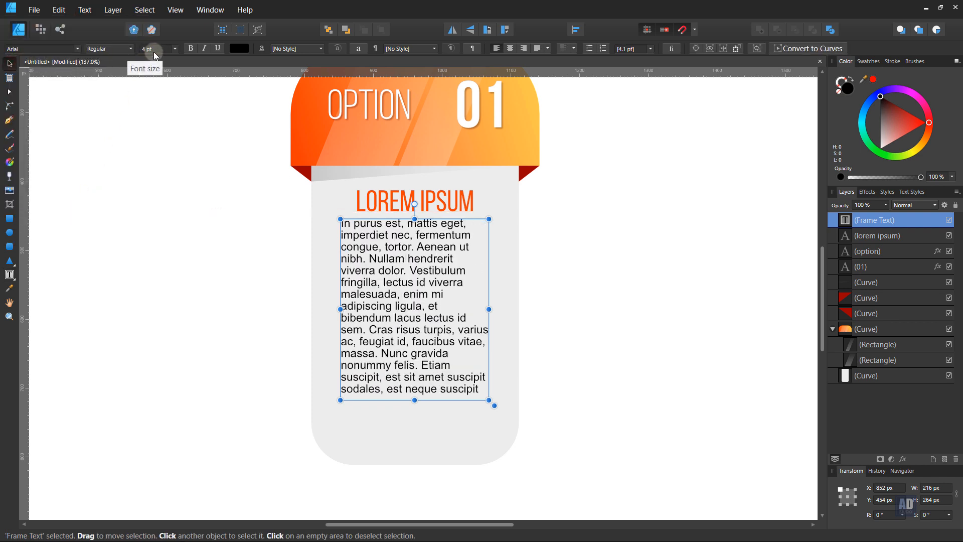
pyautogui.scroll(1, 154, 52)
pyautogui.click(510, 48)
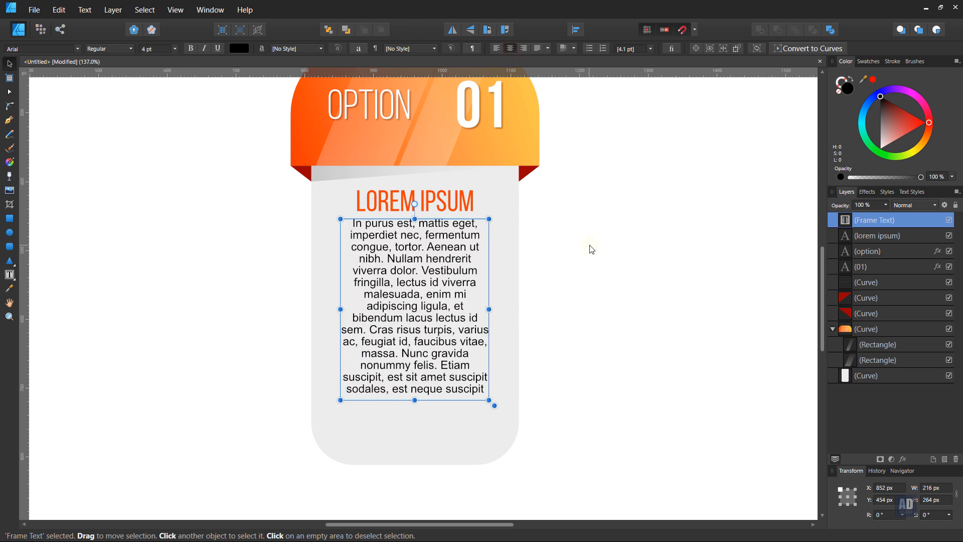
pyautogui.click(582, 221)
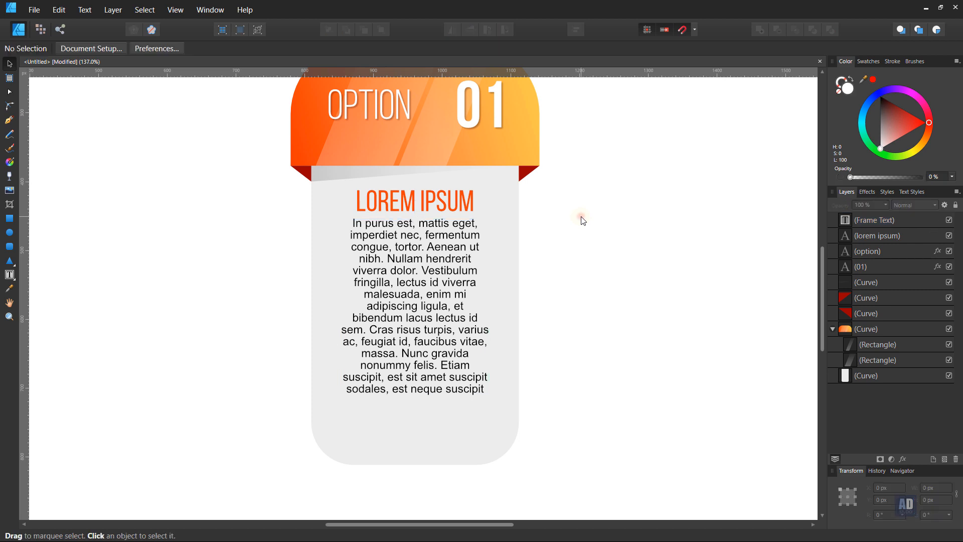
# Try justified alignment and a 3 pt font size on the filler paragraph, and undo the changes.
pyautogui.click(452, 312)
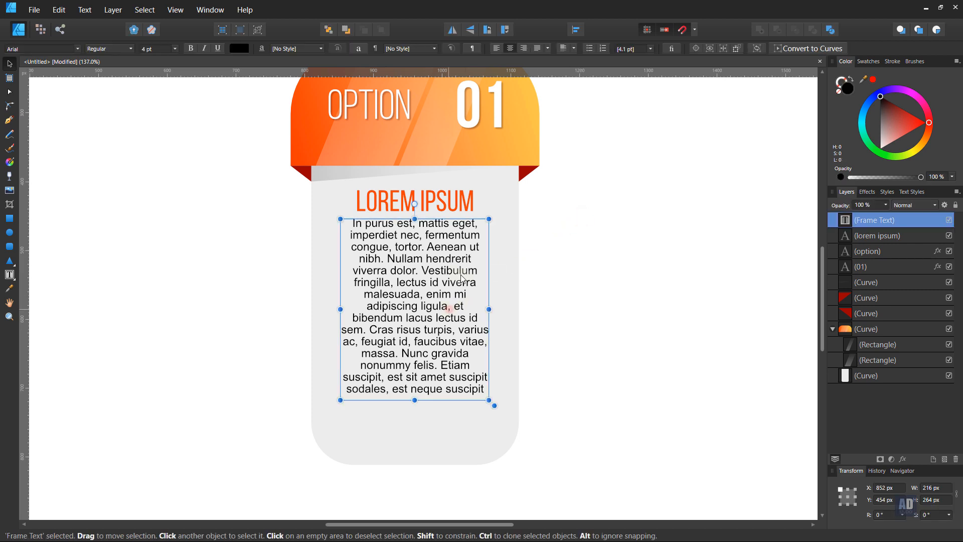
pyautogui.click(538, 49)
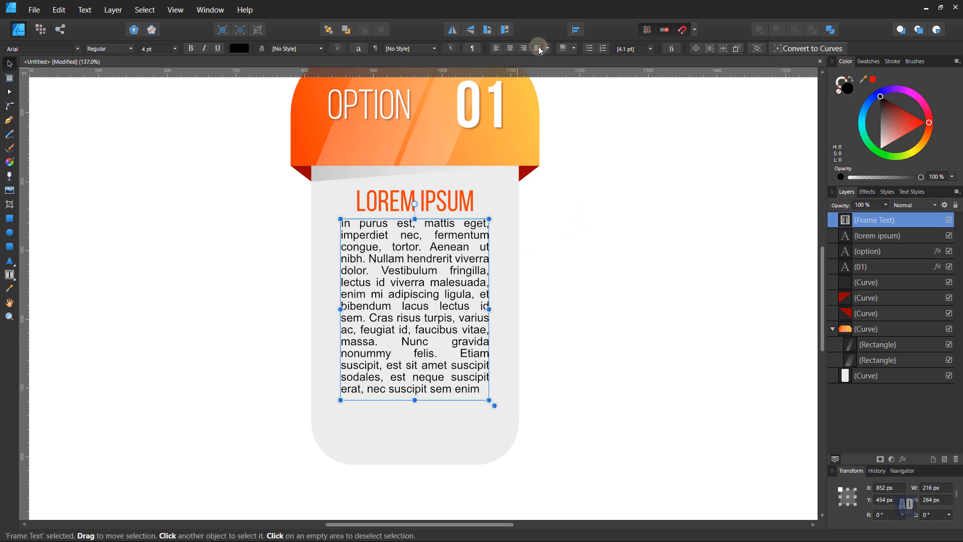
pyautogui.scroll(-1, 157, 50)
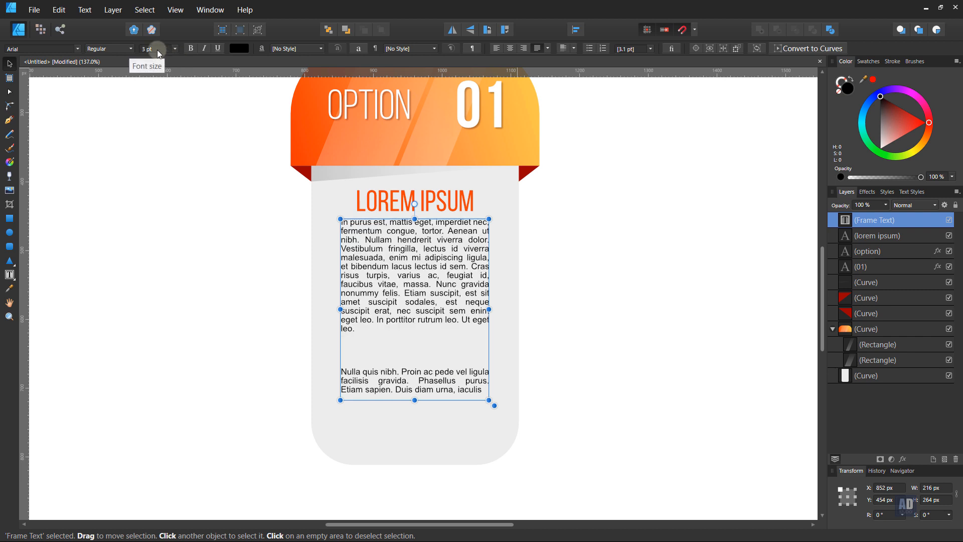
pyautogui.scroll(1, 157, 49)
pyautogui.scroll(1, 157, 50)
pyautogui.scroll(-1, 157, 49)
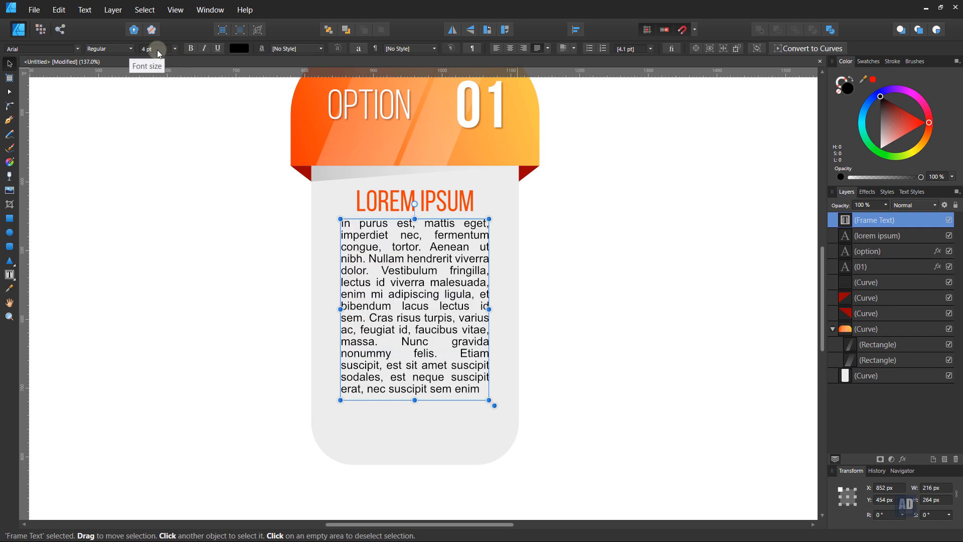
pyautogui.scroll(-1, 163, 47)
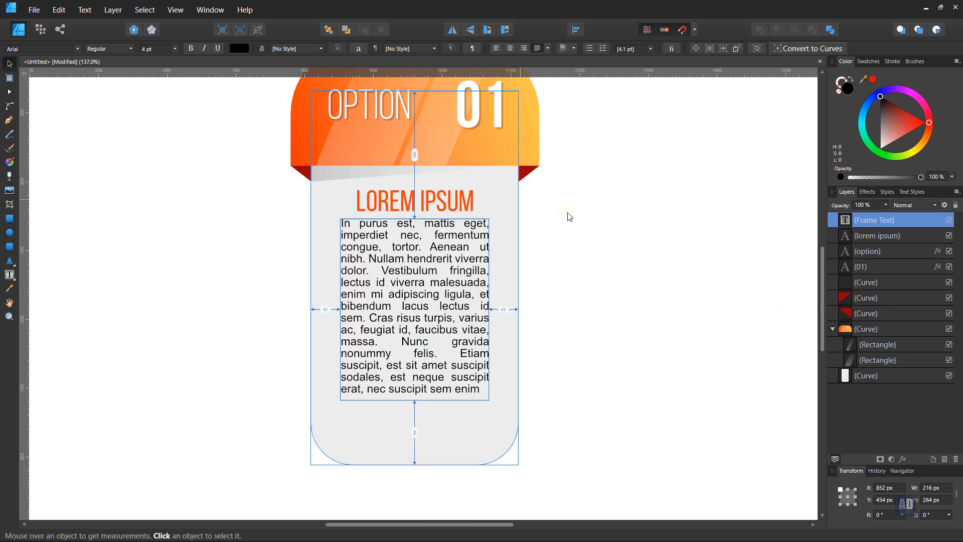
pyautogui.hotkey('ctrl', 'z')
pyautogui.hotkey('ctrl', 'z')
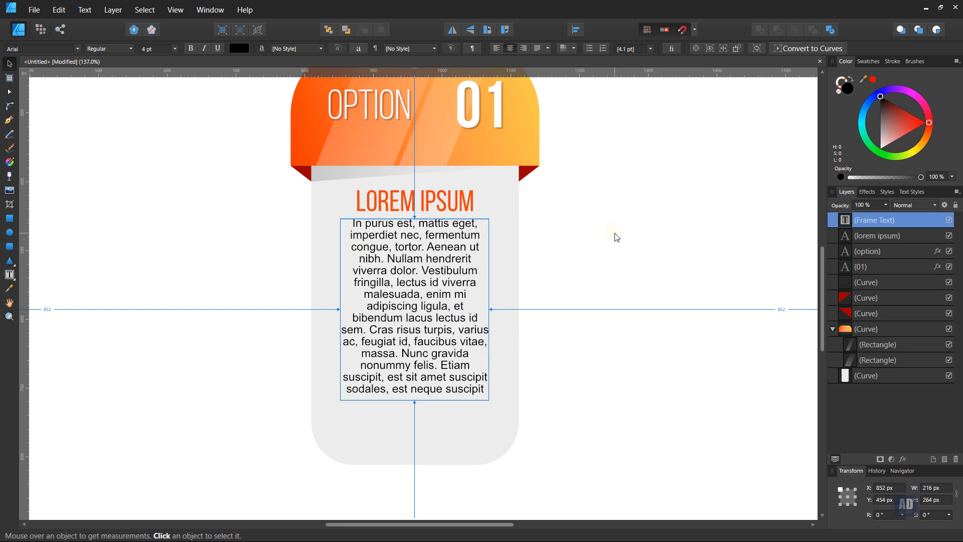
pyautogui.click(616, 238)
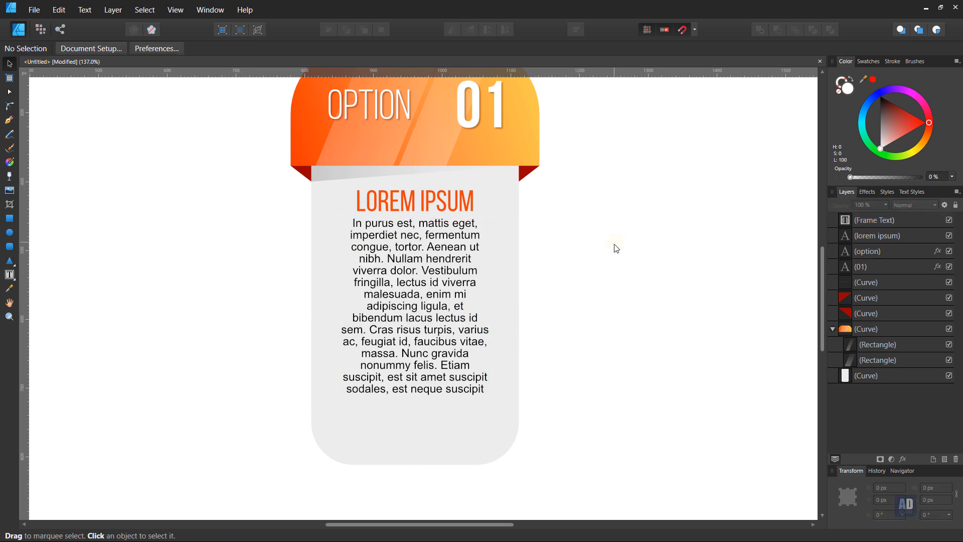
# Paste the group of person, trash and phone icons beside the banner and ungroup it.
pyautogui.press('z')
pyautogui.keyDown('alt'); pyautogui.click(494, 333); pyautogui.keyUp('alt')
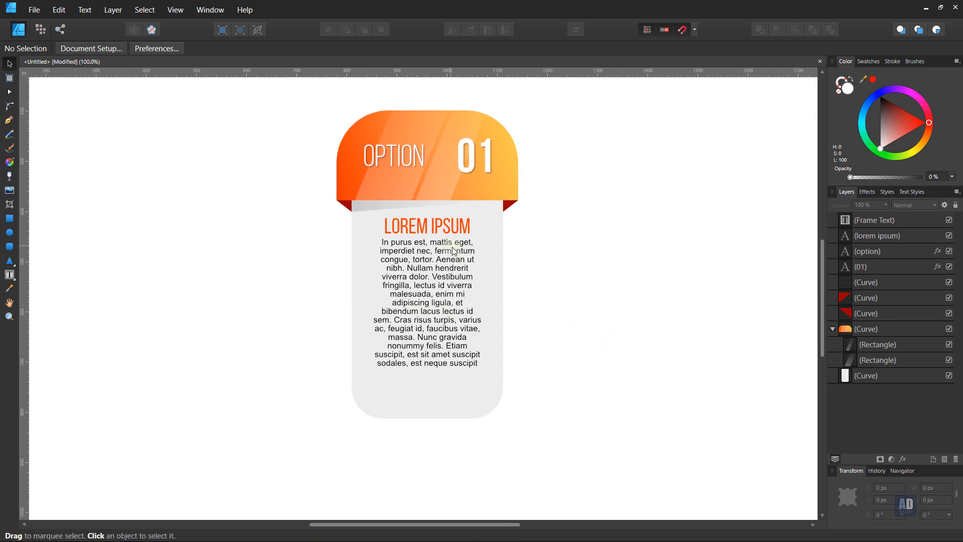
pyautogui.moveTo(459, 319); pyautogui.dragTo(450, 303)
pyautogui.moveTo(498, 327); pyautogui.dragTo(508, 327)
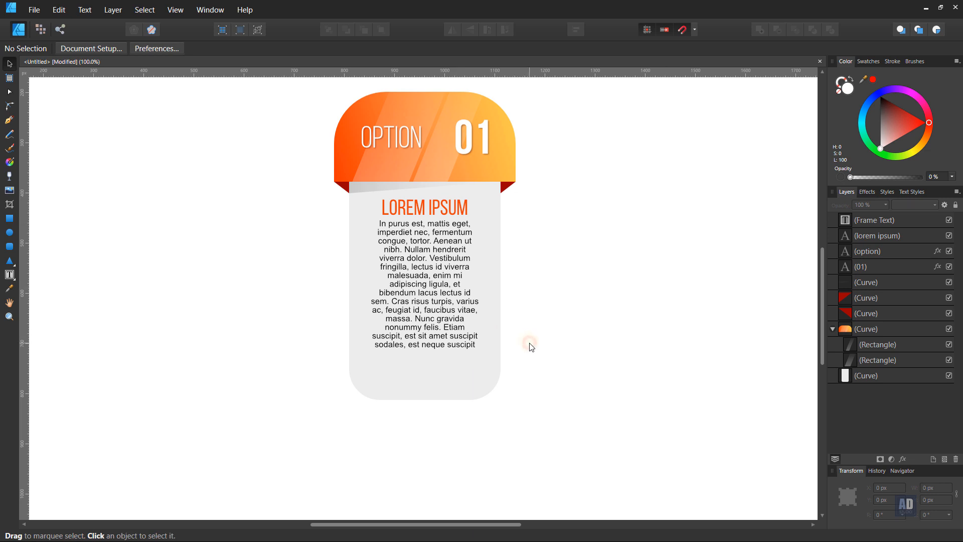
pyautogui.hotkey('ctrl', 'v')
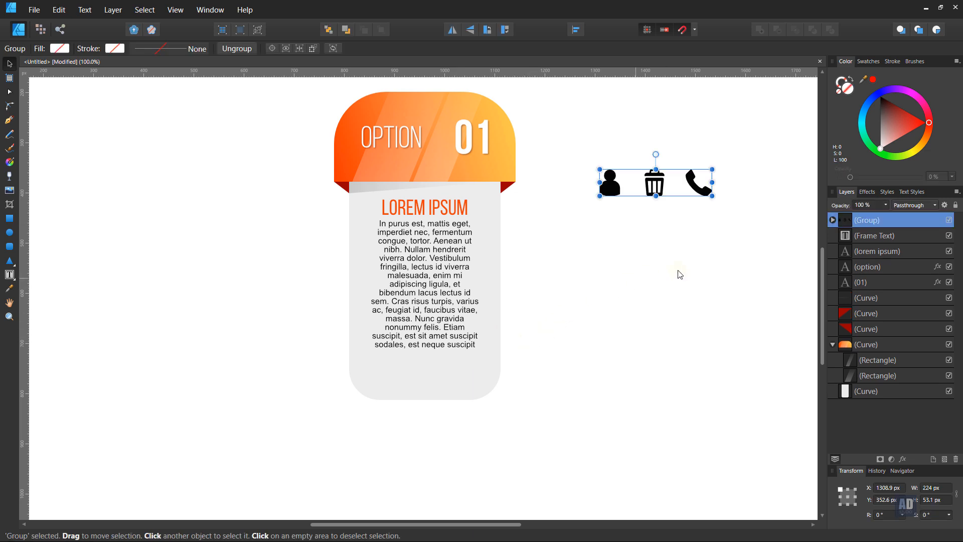
pyautogui.rightClick(896, 222)
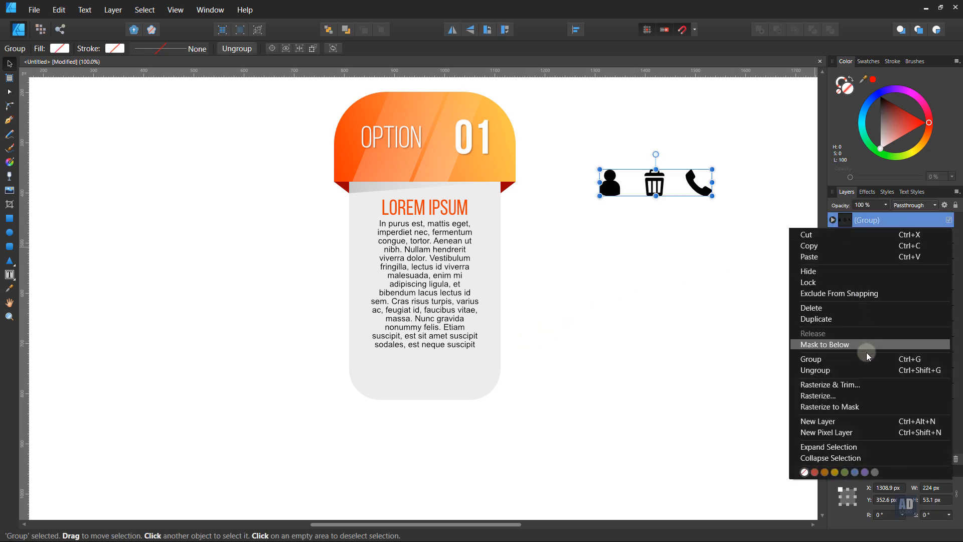
pyautogui.click(865, 370)
pyautogui.click(684, 261)
# Place the person icon centred below the paragraph and fill it with the orange-red sampled from the "lorem ipsum" heading.
pyautogui.click(602, 182)
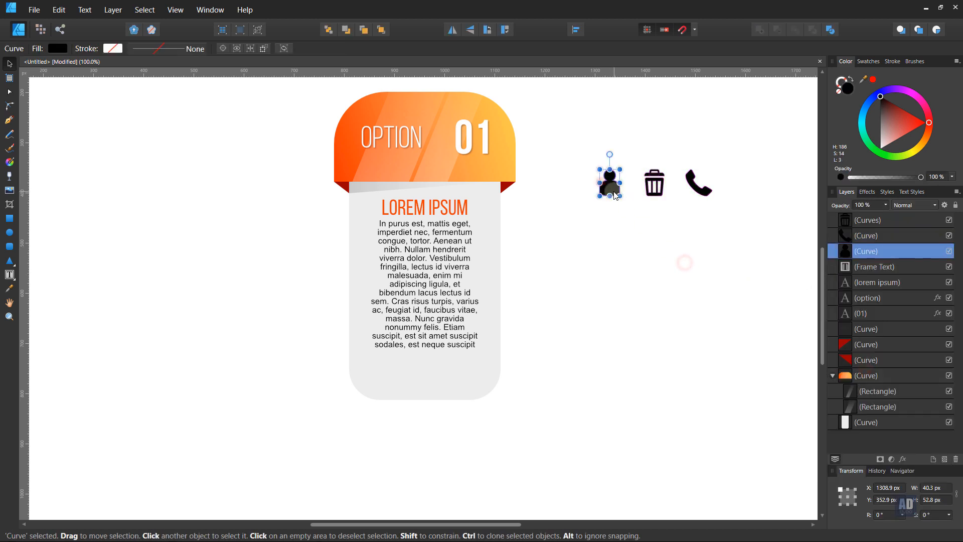
pyautogui.moveTo(602, 182); pyautogui.dragTo(425, 382)
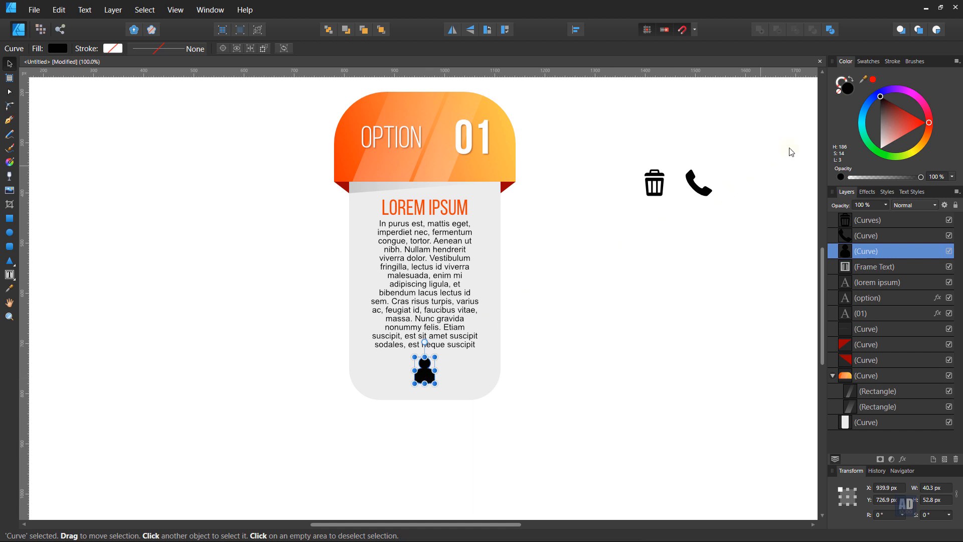
pyautogui.moveTo(861, 82); pyautogui.dragTo(455, 208)
pyautogui.click(872, 79)
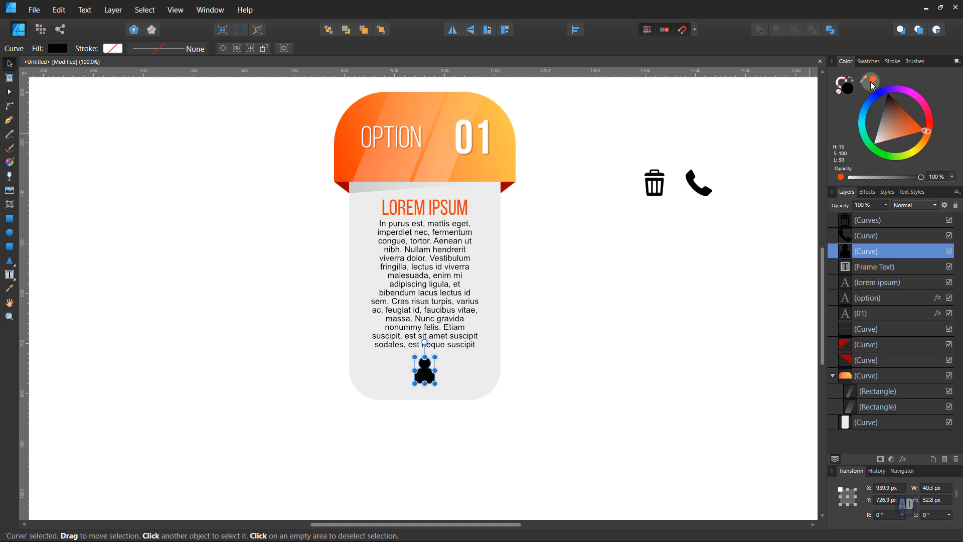
pyautogui.click(703, 290)
pyautogui.hotkey('ctrl', 'space')
pyautogui.moveTo(383, 313); pyautogui.dragTo(182, 282)
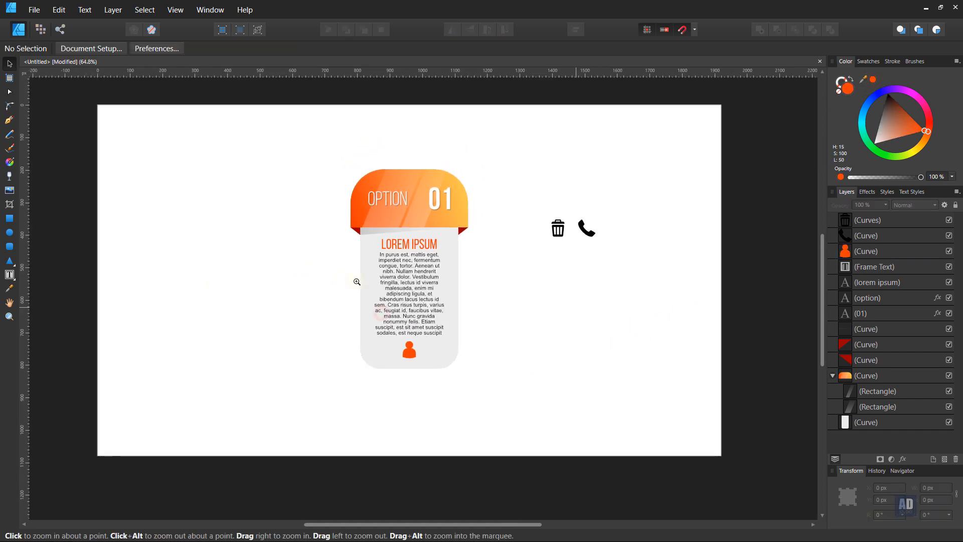
# Duplicate the complete banner with its header, text and person icon to the left of the original on the artboard.
pyautogui.moveTo(355, 280); pyautogui.dragTo(331, 276)
pyautogui.press('space')
pyautogui.moveTo(435, 321); pyautogui.dragTo(447, 341)
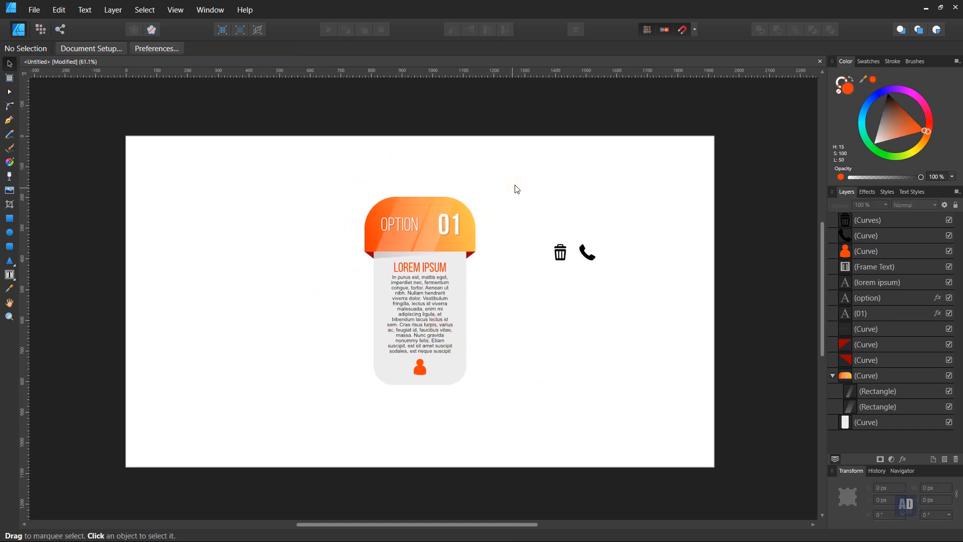
pyautogui.moveTo(517, 189); pyautogui.dragTo(323, 428)
pyautogui.moveTo(441, 357)
pyautogui.mouseDown()
pyautogui.moveTo(289, 363)
pyautogui.moveTo(298, 366)
pyautogui.mouseUp()
pyautogui.click(407, 401)
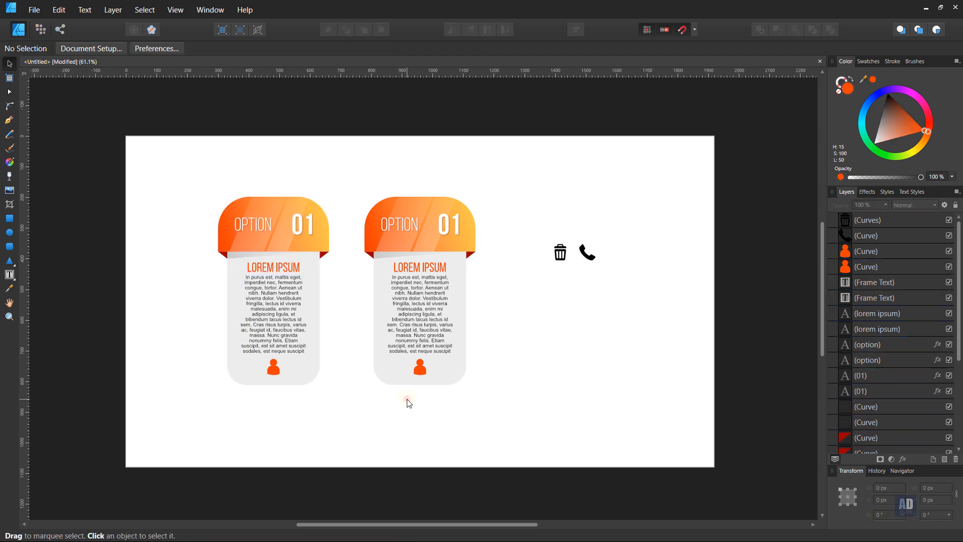
# Move the trash and phone icons above the banners and place another banner copy to the right of the original.
pyautogui.moveTo(613, 243); pyautogui.dragTo(537, 296)
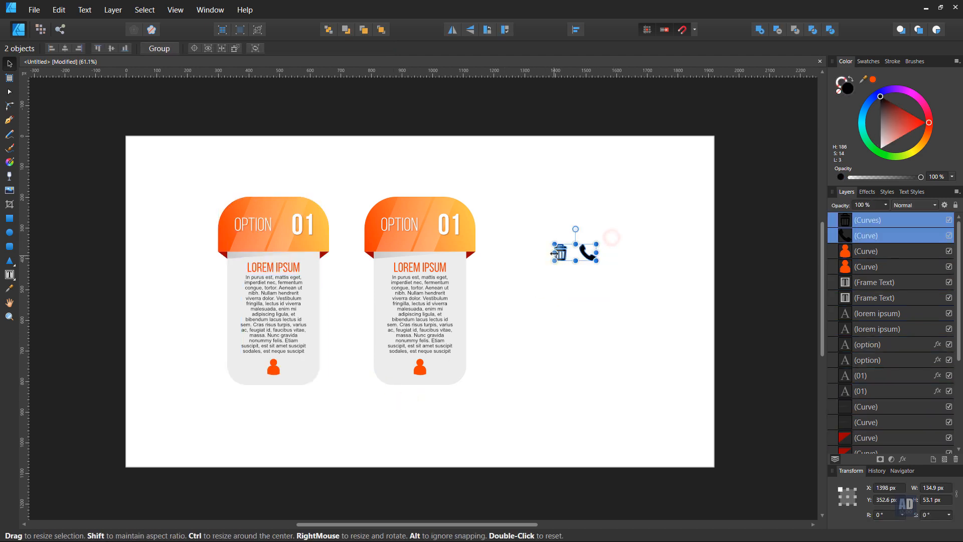
pyautogui.moveTo(564, 257); pyautogui.dragTo(348, 417)
pyautogui.click(486, 209)
pyautogui.moveTo(434, 357); pyautogui.dragTo(586, 362)
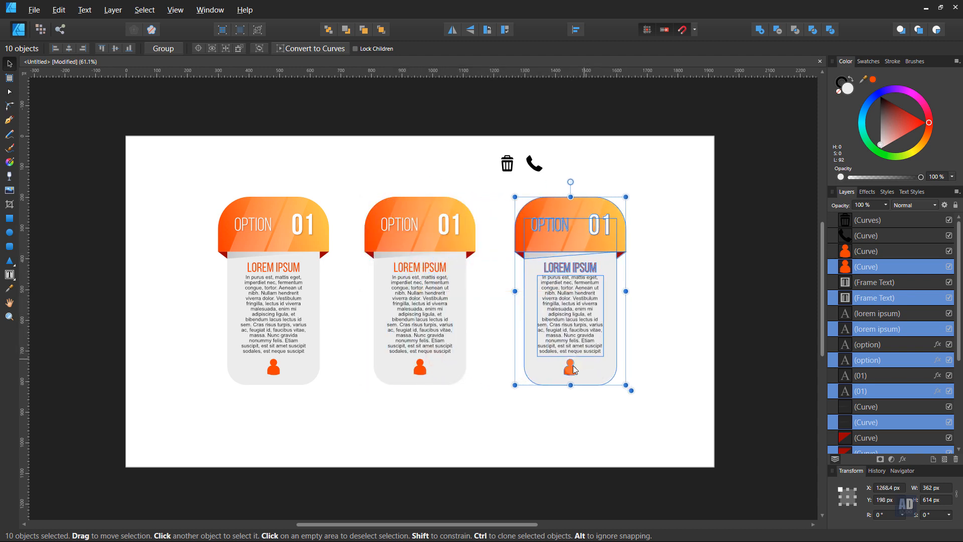
pyautogui.click(469, 403)
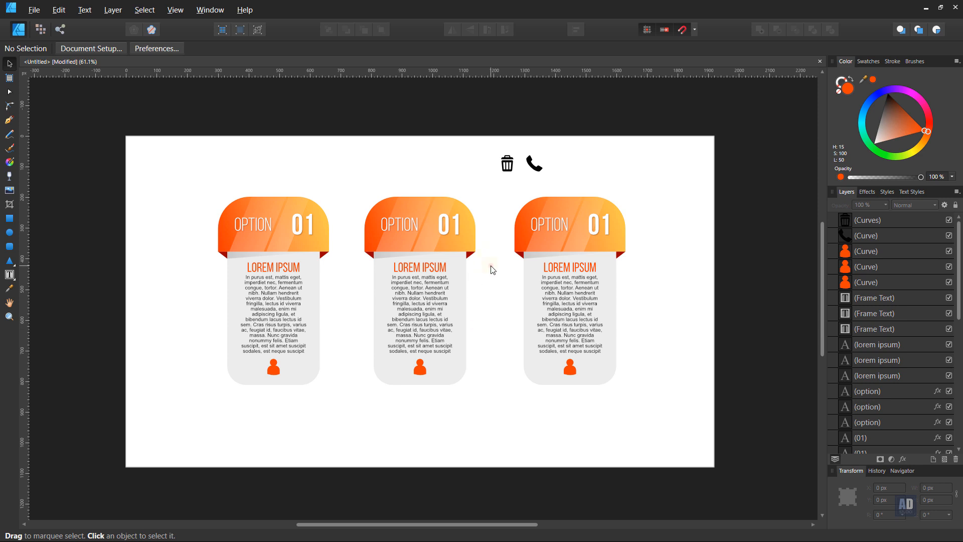
# Replace the person icon in the middle banner with the trash icon, centred below the paragraph.
pyautogui.click(425, 373)
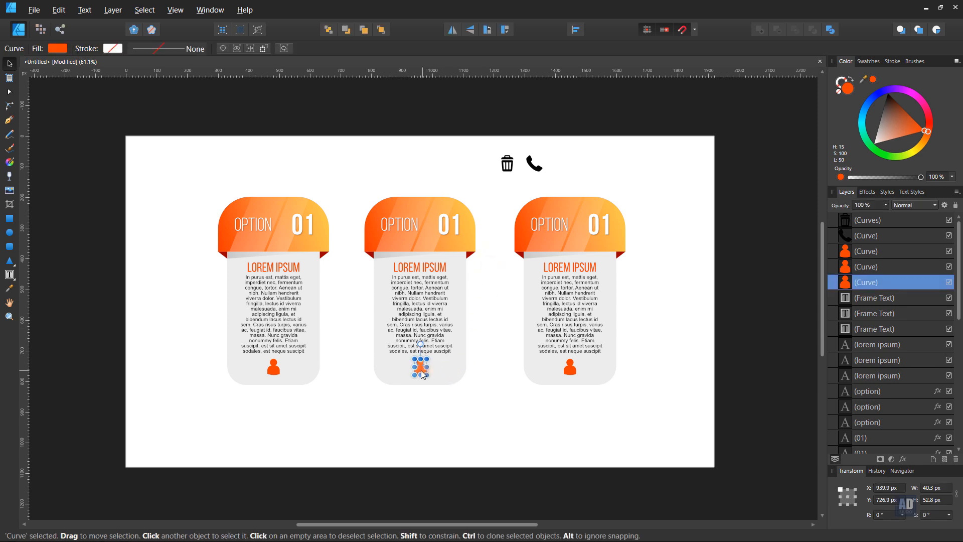
pyautogui.press('Delete')
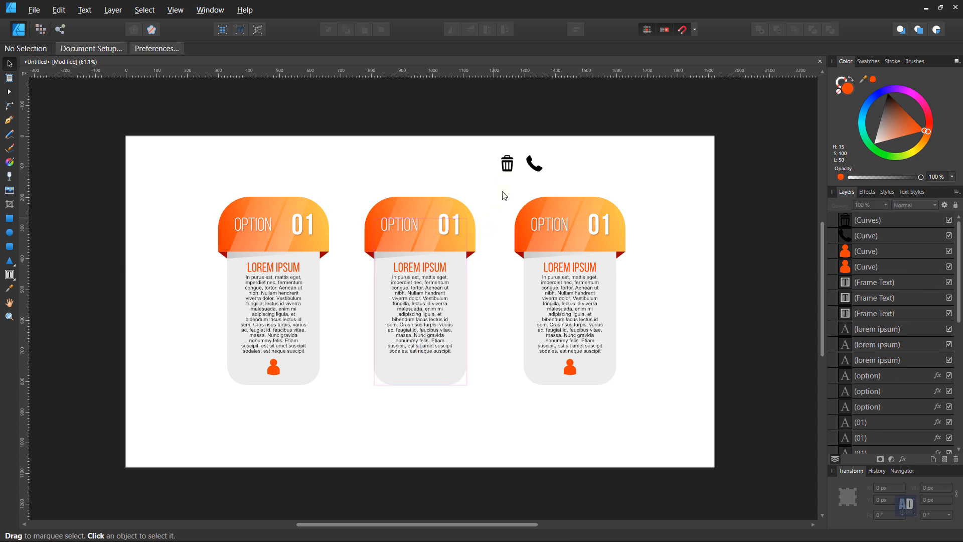
pyautogui.moveTo(506, 168); pyautogui.dragTo(421, 377)
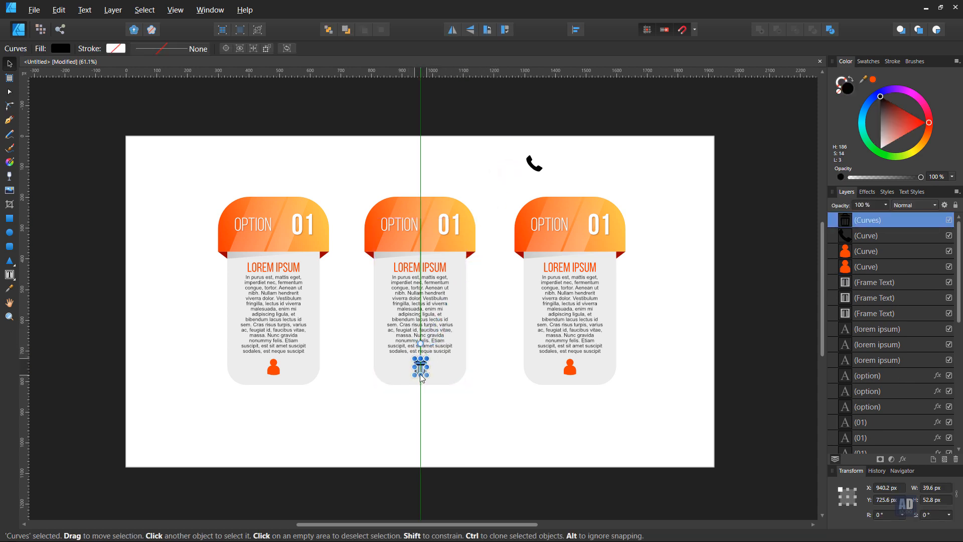
pyautogui.click(478, 386)
# Replace the person icon in the right banner with the phone icon, centred below the paragraph.
pyautogui.click(571, 368)
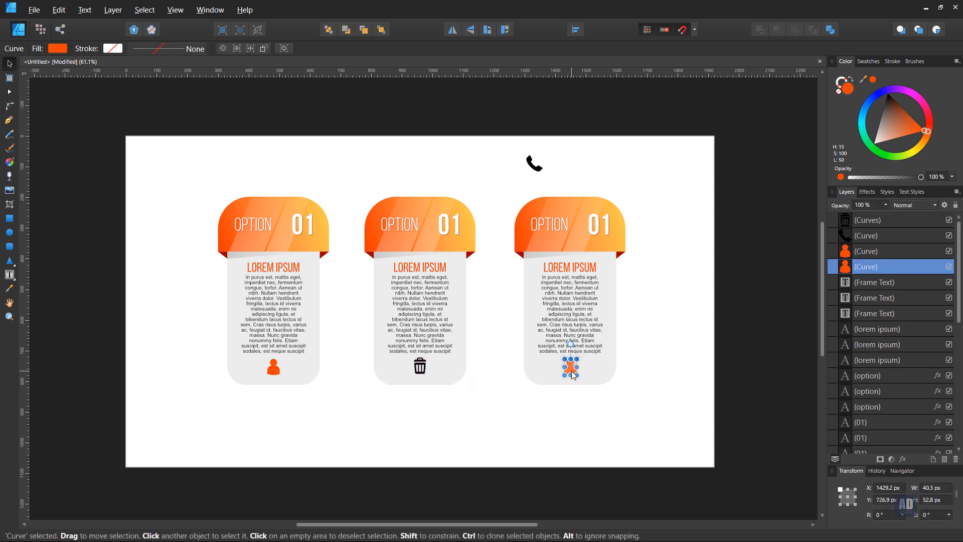
pyautogui.press('Delete')
pyautogui.moveTo(533, 171); pyautogui.dragTo(570, 372)
pyautogui.click(543, 423)
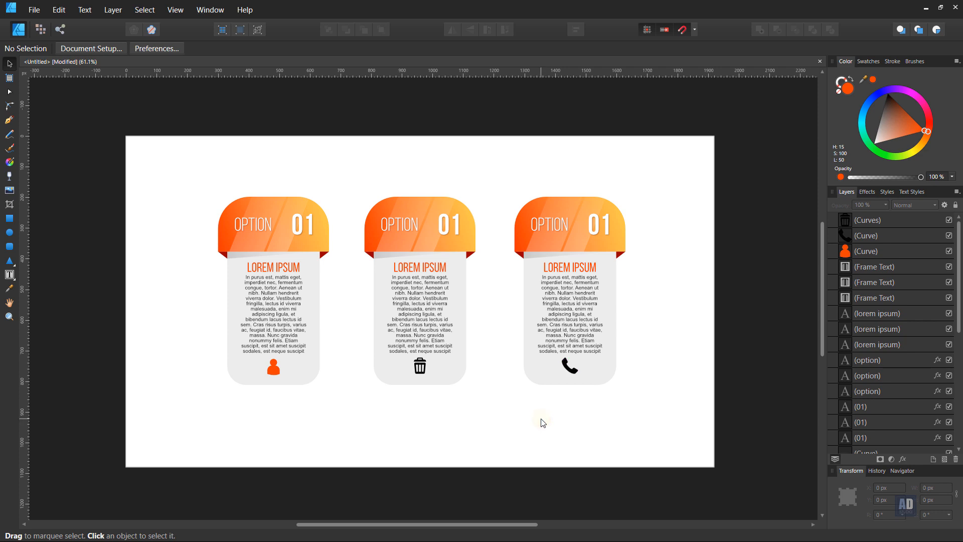
# Fill the trash and phone icons with the previously sampled orange-red.
pyautogui.scroll(3, 467, 319)
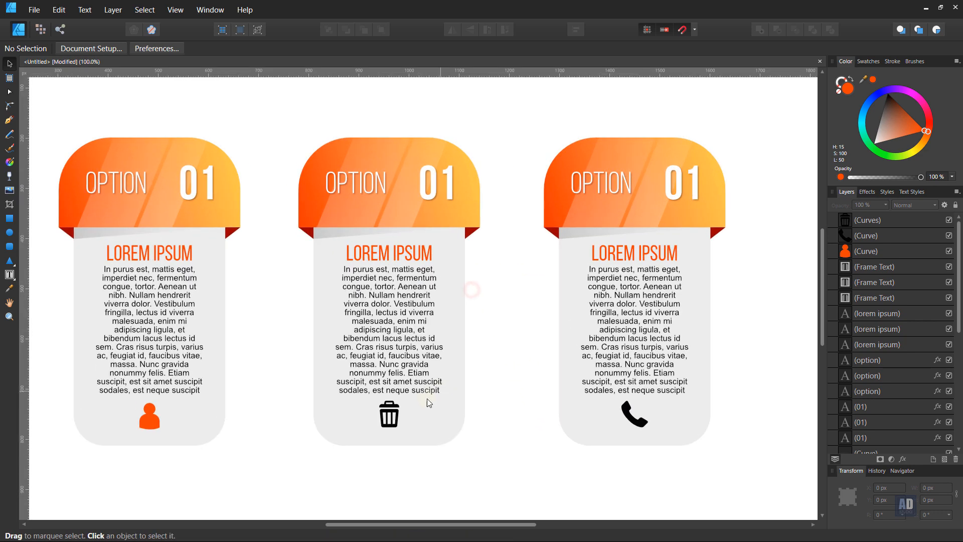
pyautogui.click(394, 416)
pyautogui.keyDown('shift'); pyautogui.click(630, 423); pyautogui.keyUp('shift')
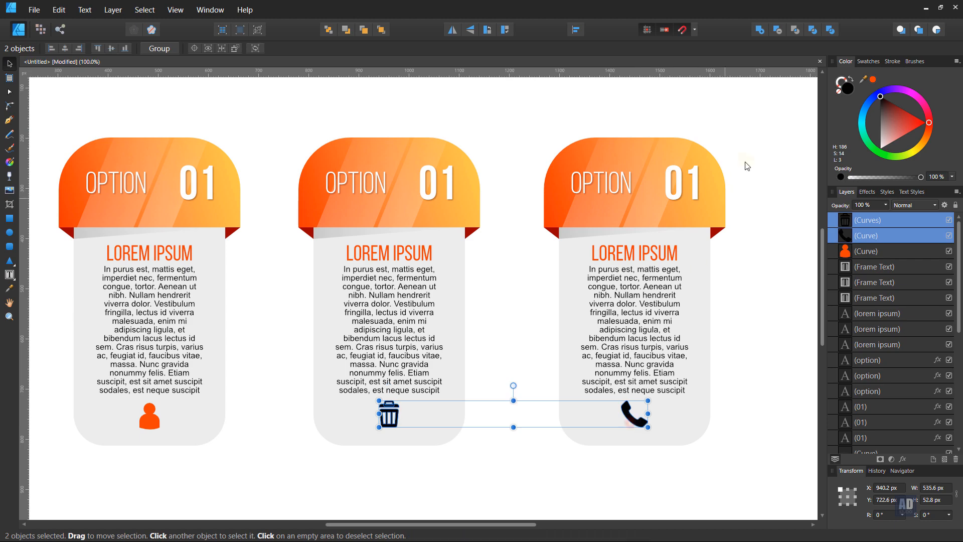
pyautogui.click(872, 80)
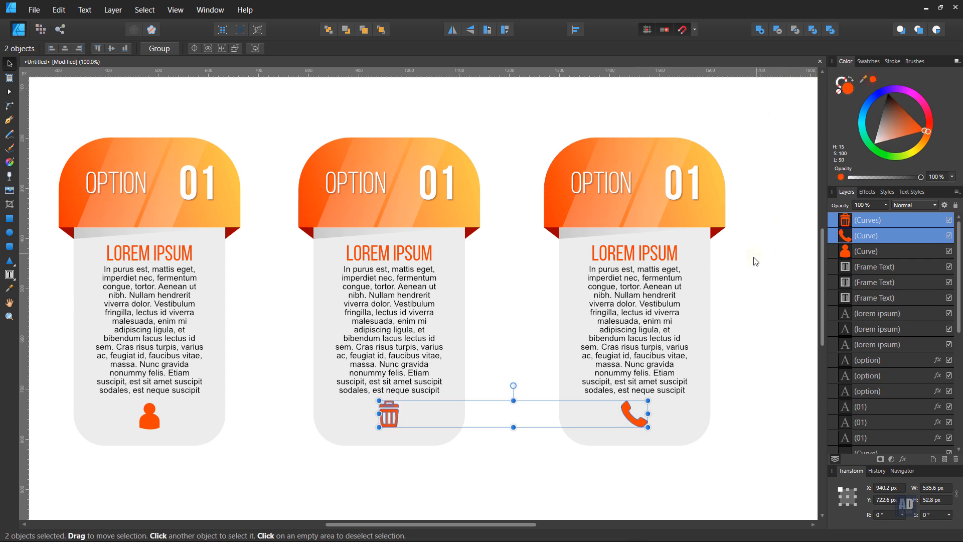
pyautogui.click(753, 255)
# Group all objects of the middle banner.
pyautogui.scroll(2, 281, 296)
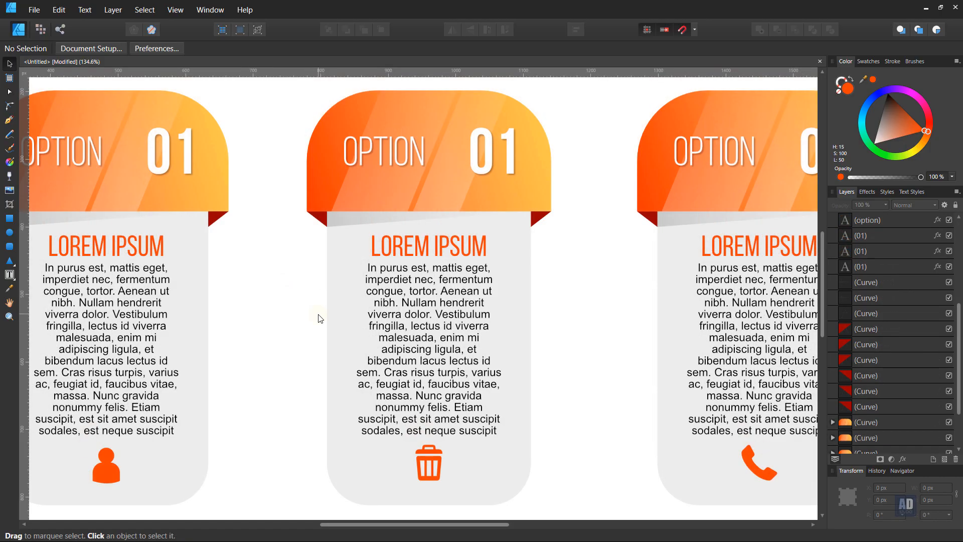
pyautogui.scroll(-2, 317, 313)
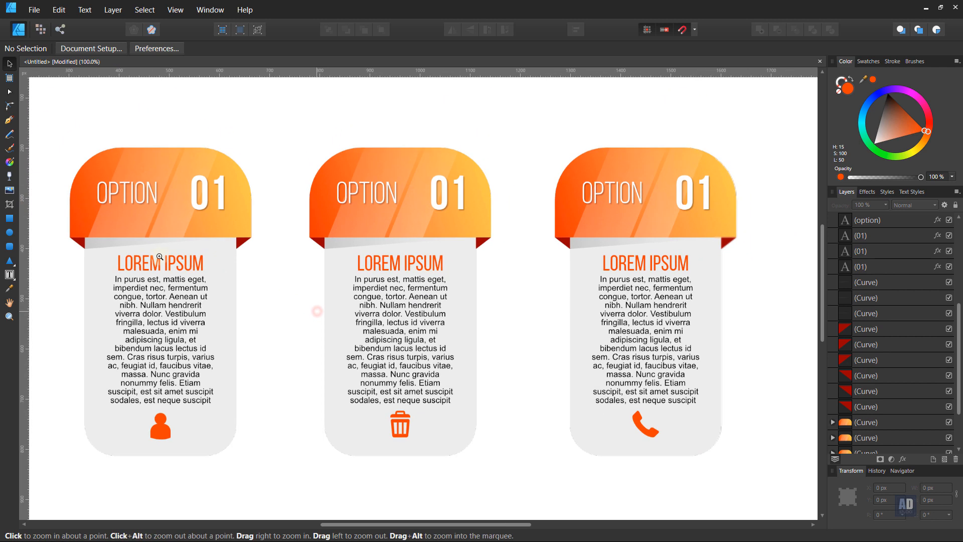
pyautogui.moveTo(434, 337); pyautogui.dragTo(448, 333)
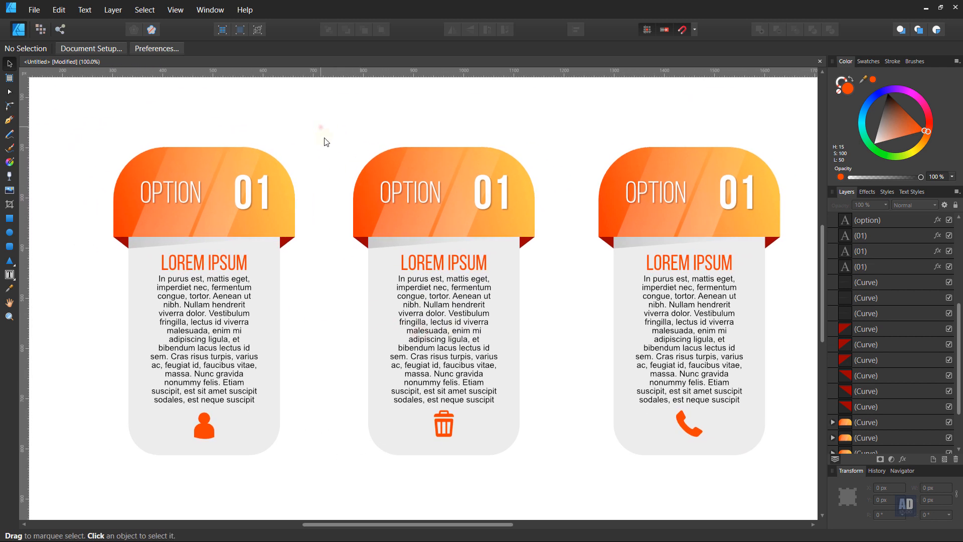
pyautogui.moveTo(321, 126); pyautogui.dragTo(538, 457)
pyautogui.rightClick(503, 407)
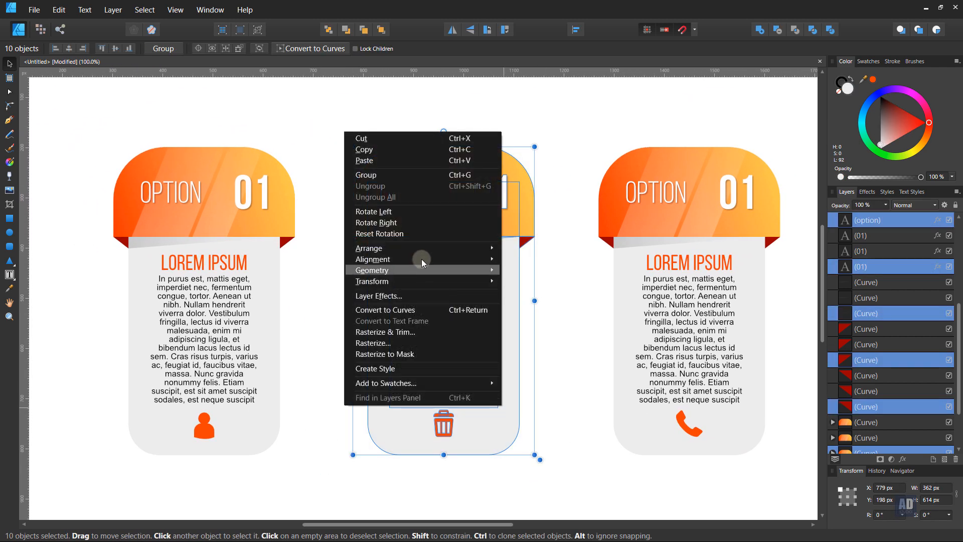
pyautogui.click(479, 174)
# Group all objects of the right banner, and group those of the left banner separately.
pyautogui.moveTo(584, 133); pyautogui.dragTo(802, 468)
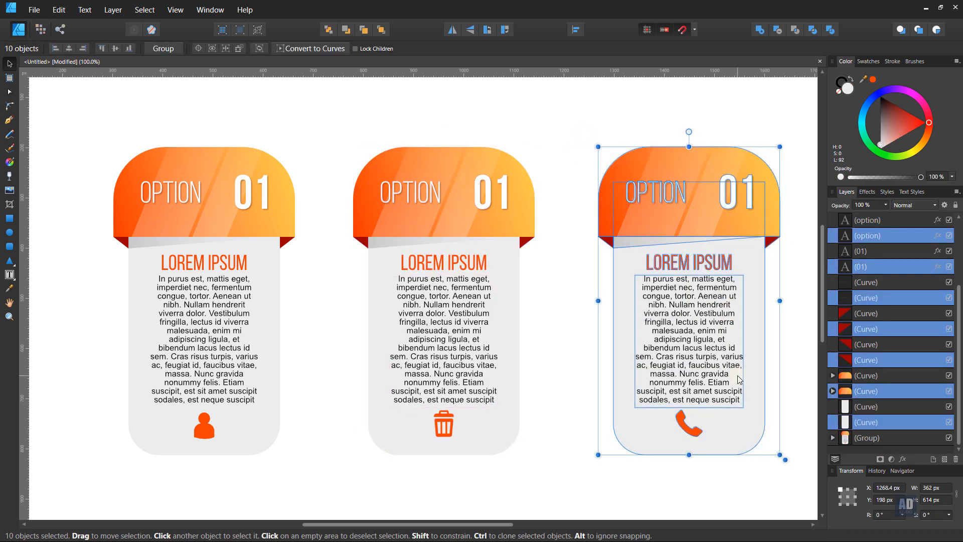
pyautogui.rightClick(579, 384)
pyautogui.click(663, 143)
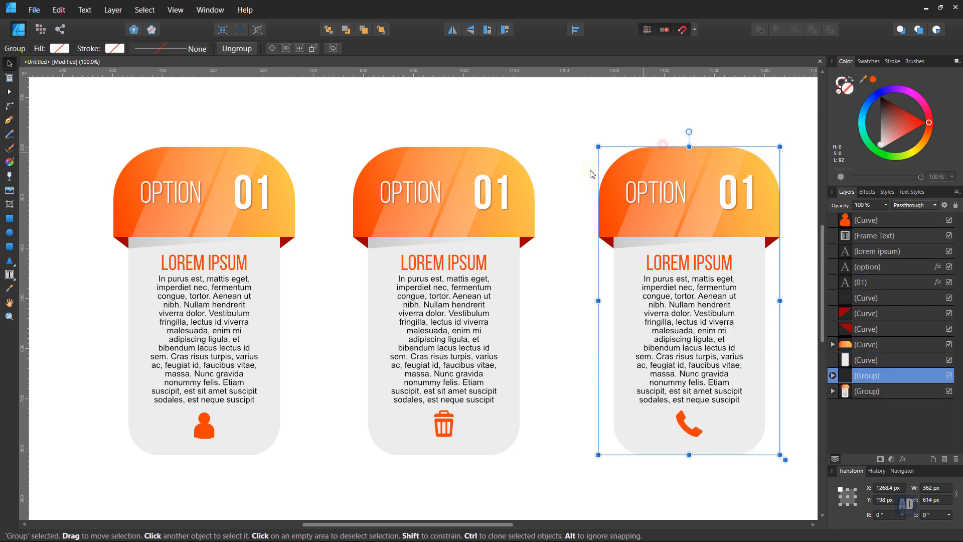
pyautogui.moveTo(319, 141); pyautogui.dragTo(229, 249)
pyautogui.moveTo(193, 302); pyautogui.dragTo(88, 481)
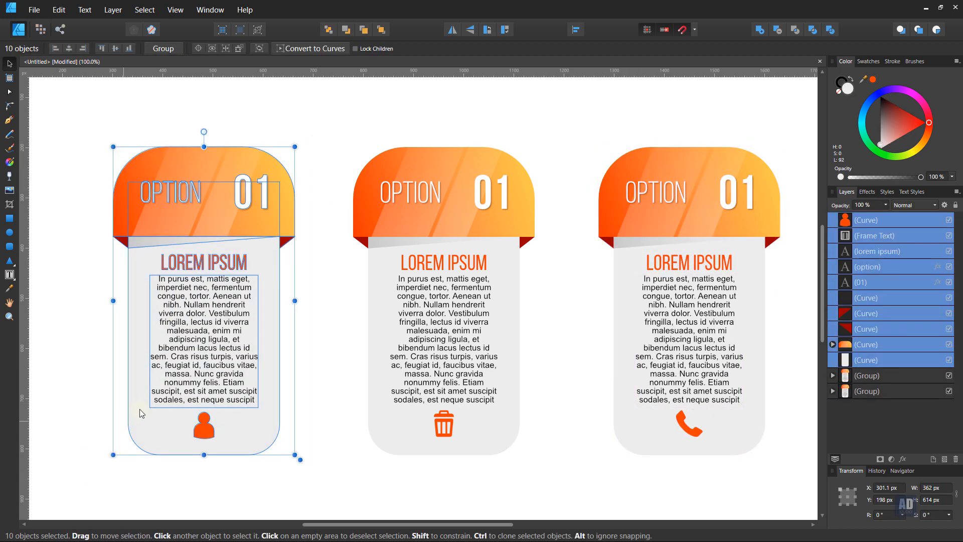
pyautogui.rightClick(146, 404)
pyautogui.click(194, 172)
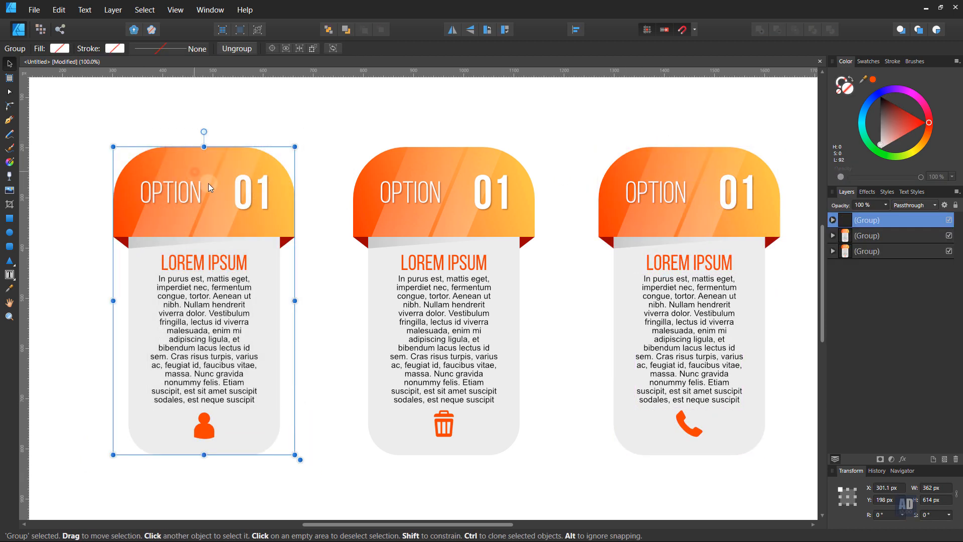
pyautogui.click(321, 253)
# Recolour the middle banner group blue-violet with an HSL adjustment, using a hue shift of about 134.2°.
pyautogui.click(420, 227)
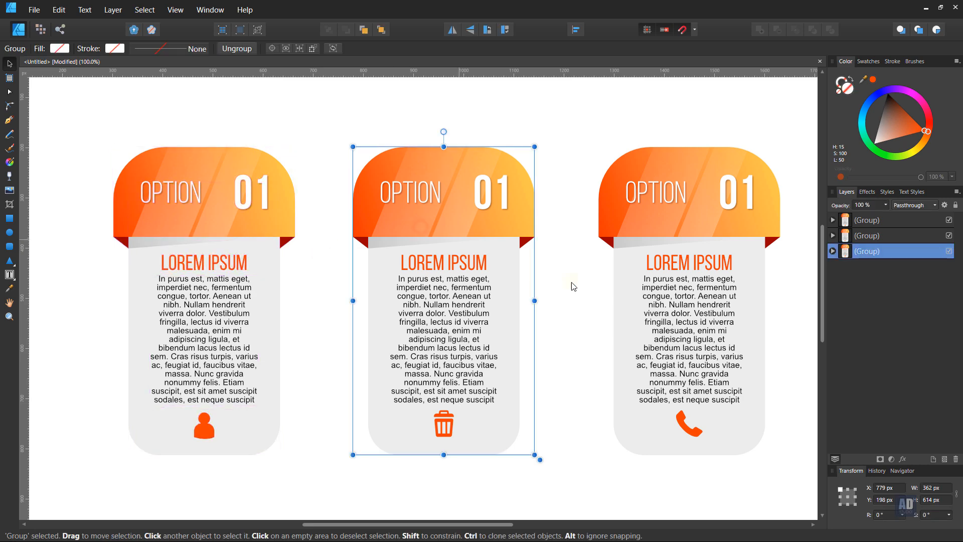
pyautogui.click(891, 459)
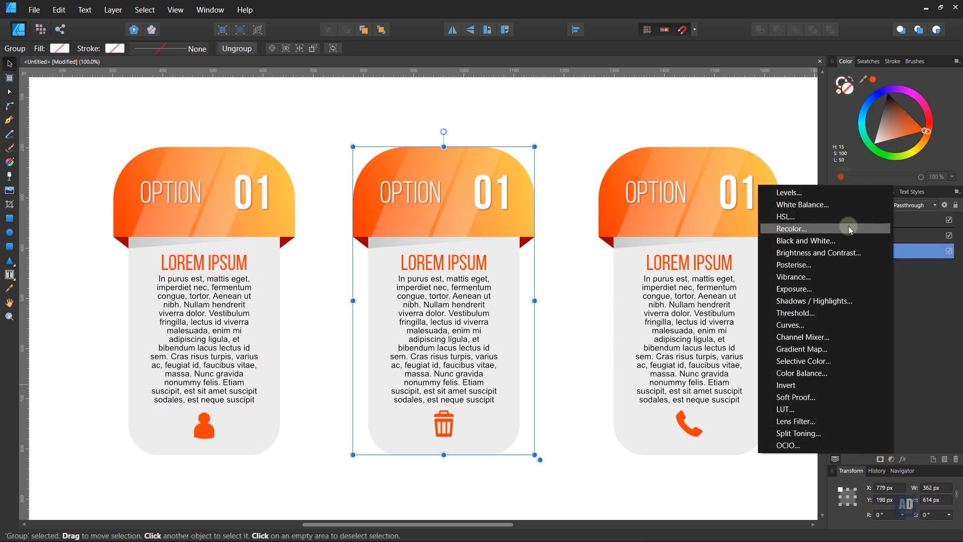
pyautogui.click(848, 219)
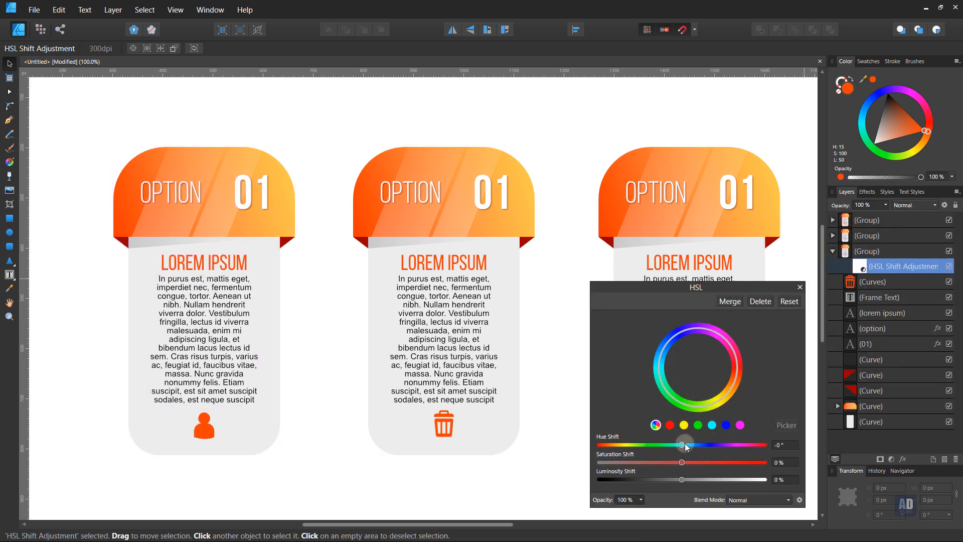
pyautogui.moveTo(684, 443); pyautogui.dragTo(743, 444)
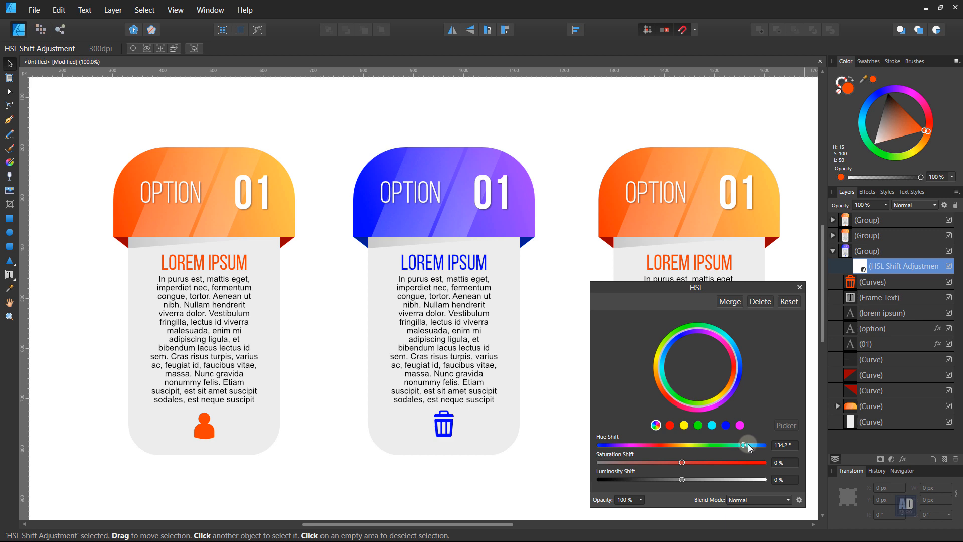
pyautogui.click(799, 288)
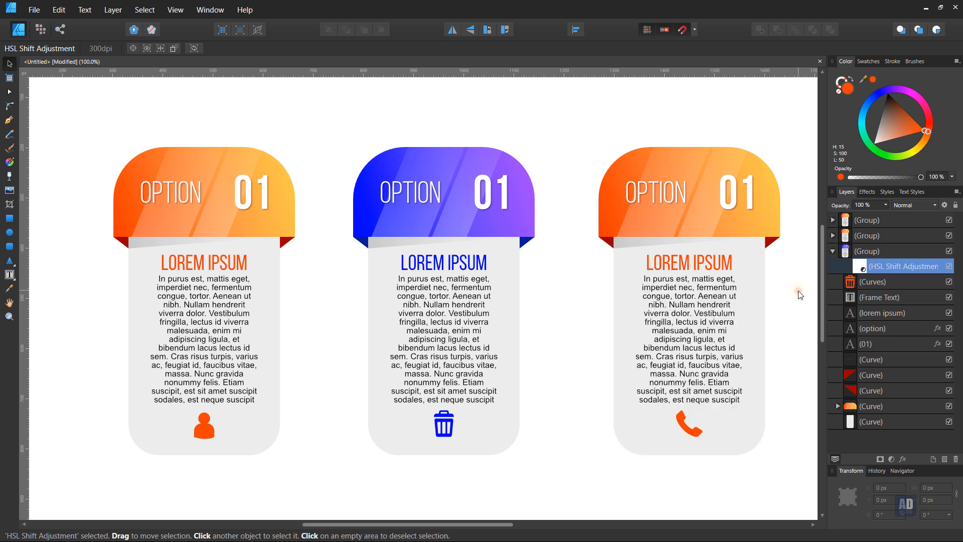
pyautogui.click(832, 251)
# Recolour the right banner group pink-red with an HSL adjustment, using about 35.6° hue shift and 42% saturation shift.
pyautogui.click(757, 243)
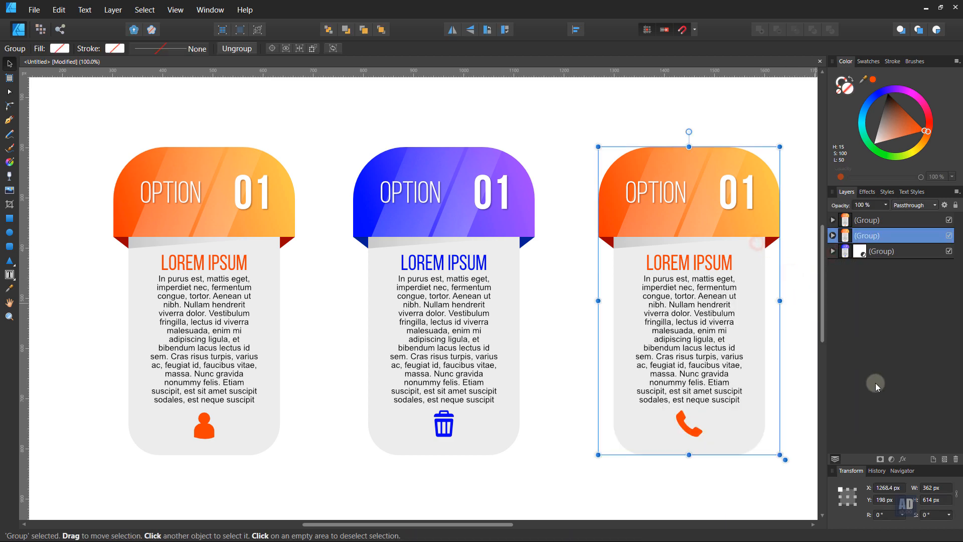
pyautogui.click(891, 459)
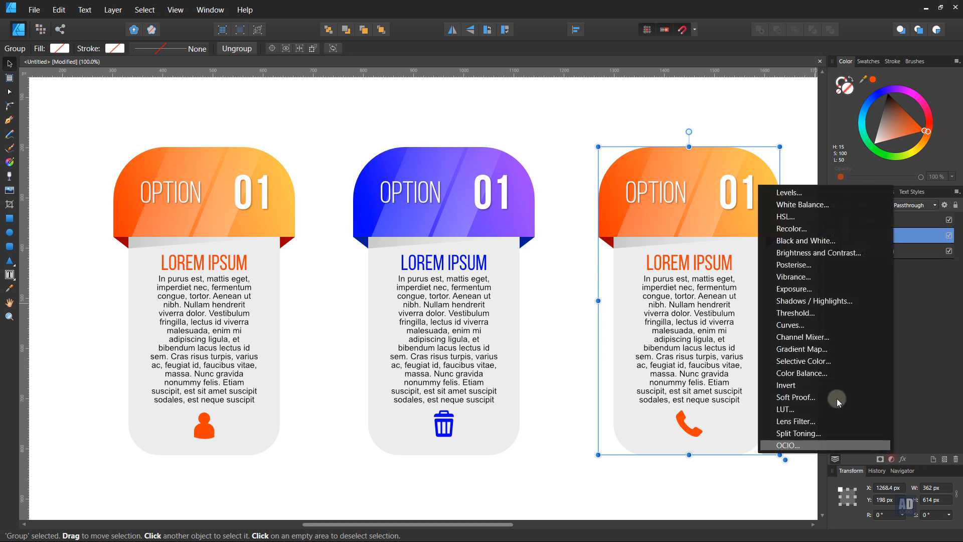
pyautogui.click(808, 218)
pyautogui.moveTo(681, 444); pyautogui.dragTo(701, 447)
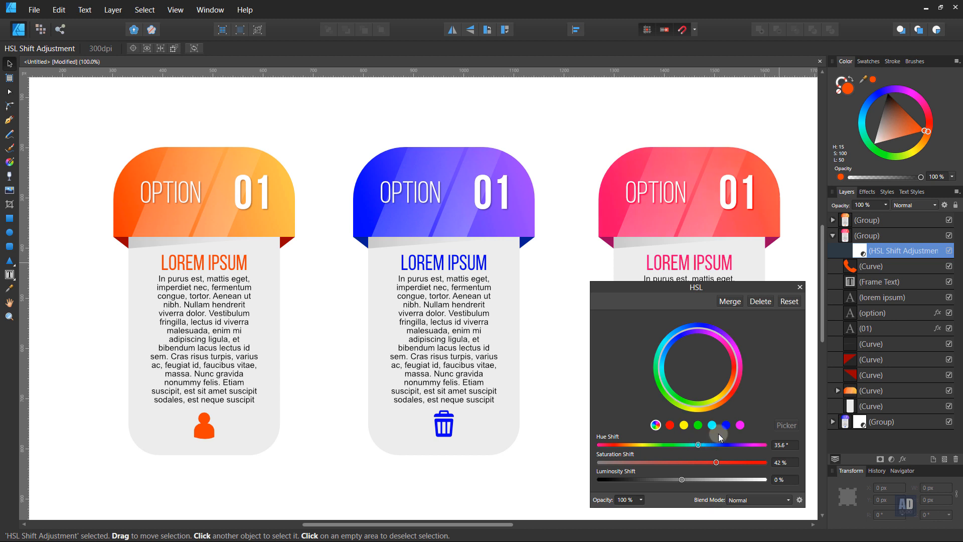
pyautogui.click(800, 286)
pyautogui.click(828, 234)
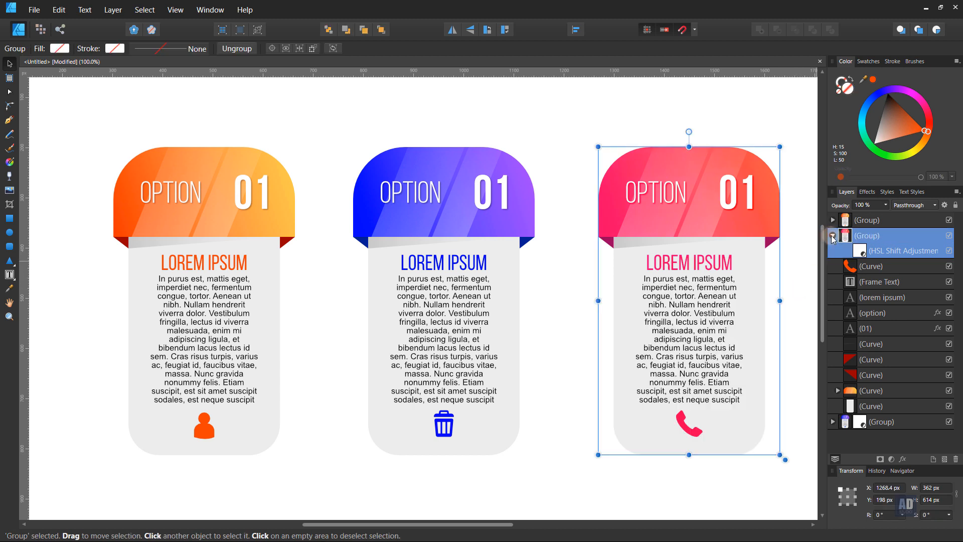
pyautogui.click(832, 235)
pyautogui.click(800, 255)
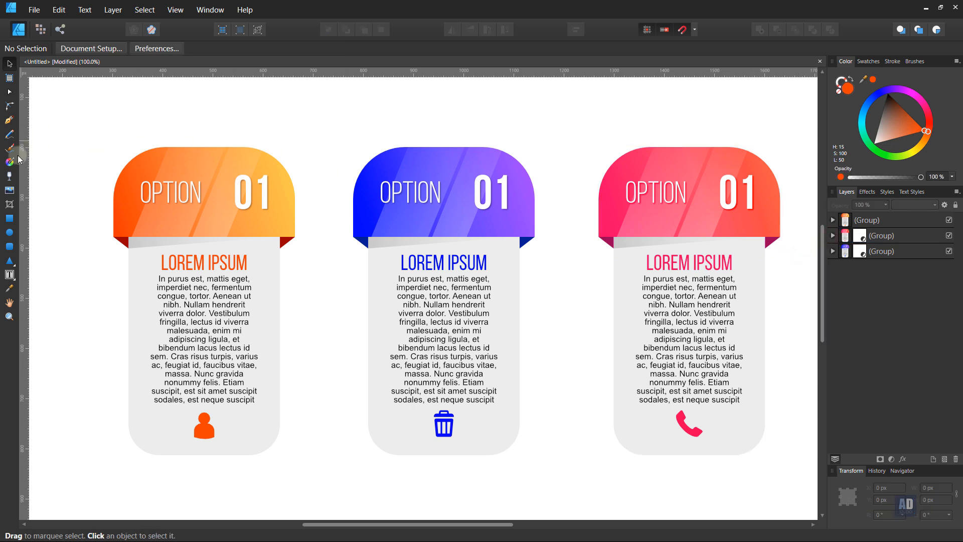
# Change the number in the blue-violet banner's header to 02 using the Artistic Text tool.
pyautogui.click(9, 275)
pyautogui.click(29, 272)
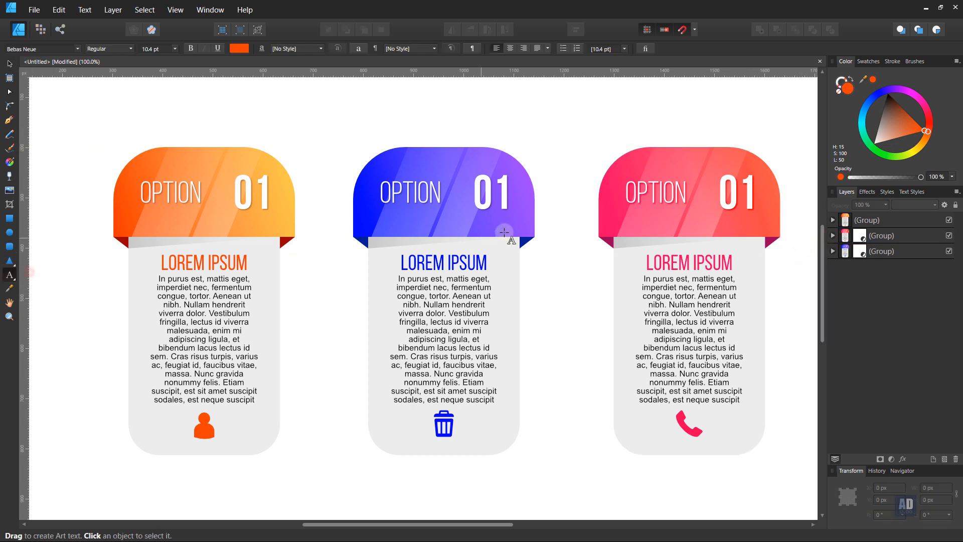
pyautogui.click(500, 202)
pyautogui.moveTo(511, 201); pyautogui.dragTo(500, 202)
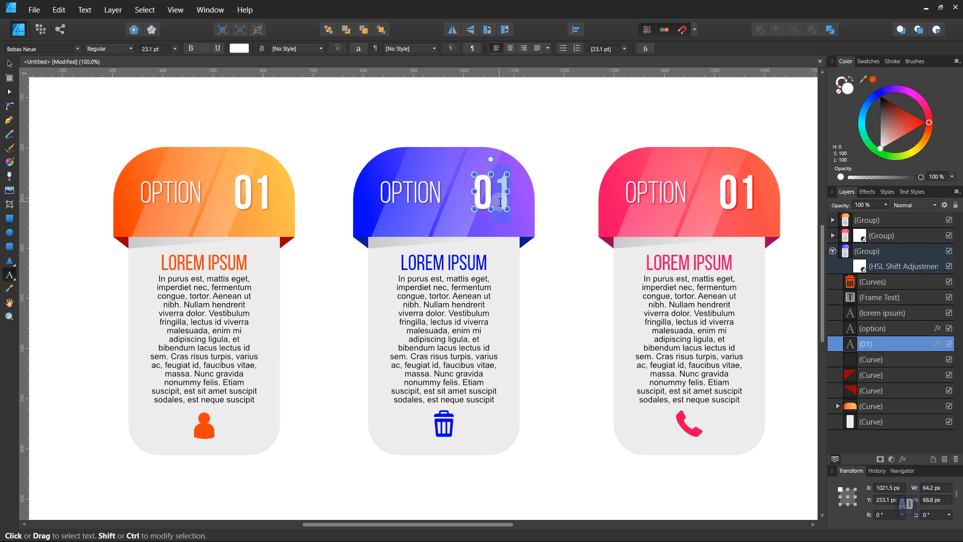
pyautogui.write('2')
# Change the number in the pink-red banner's header to 03.
pyautogui.click(737, 199)
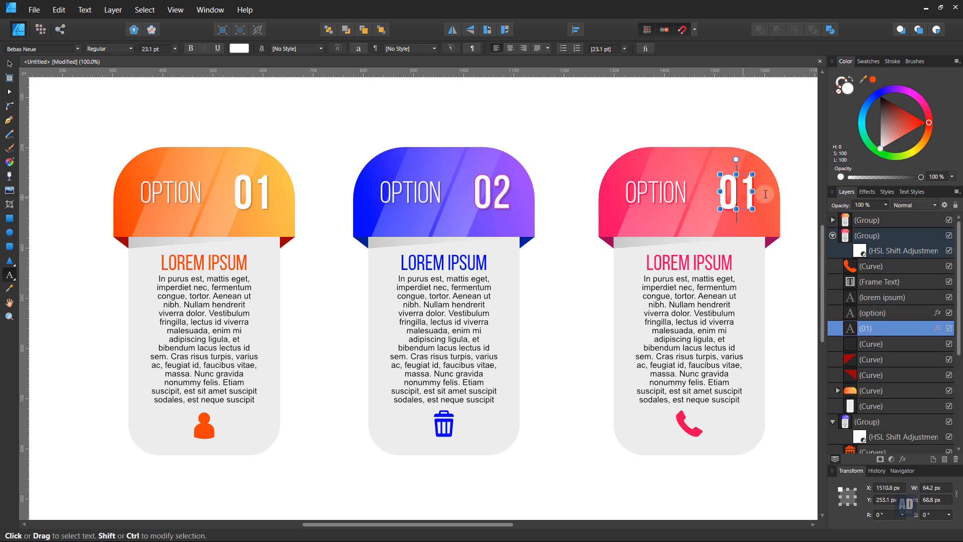
pyautogui.moveTo(765, 194); pyautogui.dragTo(743, 195)
pyautogui.write('3')
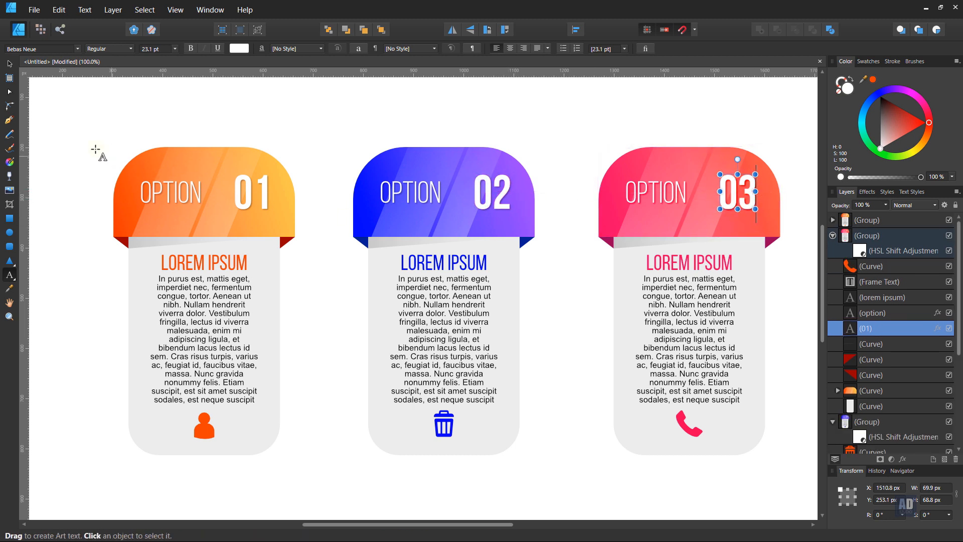
# Deselect the 03 number and collapse the layer contents of the pink-red and blue-violet banner groups.
pyautogui.click(9, 64)
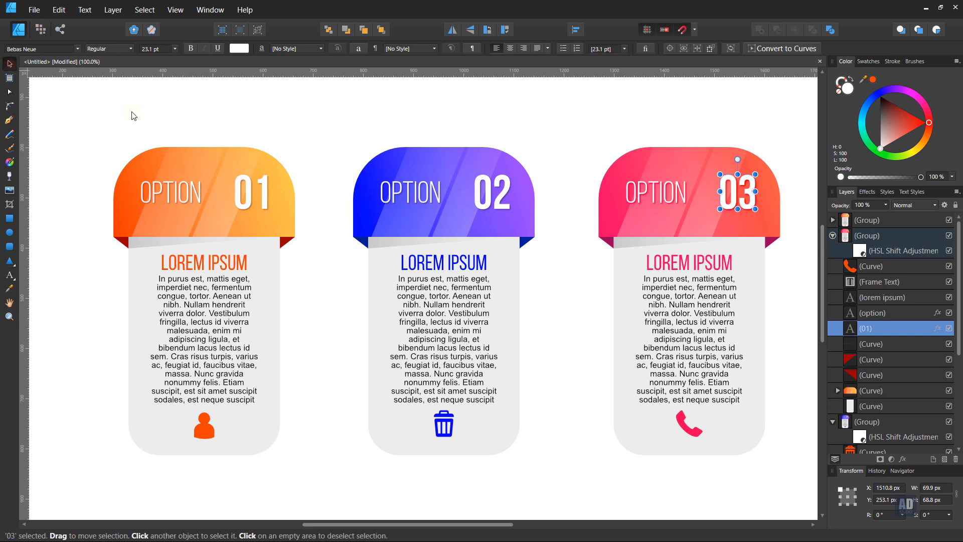
pyautogui.click(338, 153)
pyautogui.hotkey('ctrl', '0')
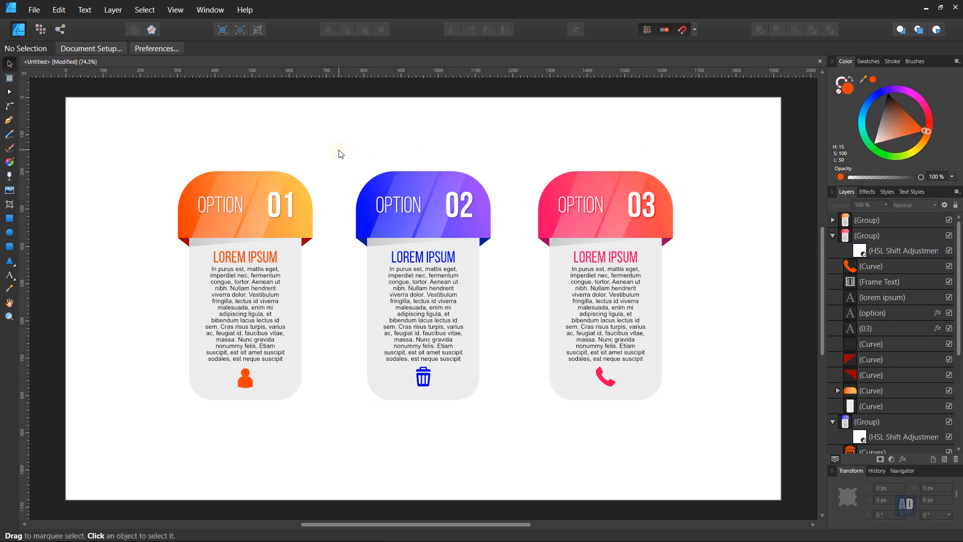
pyautogui.click(832, 236)
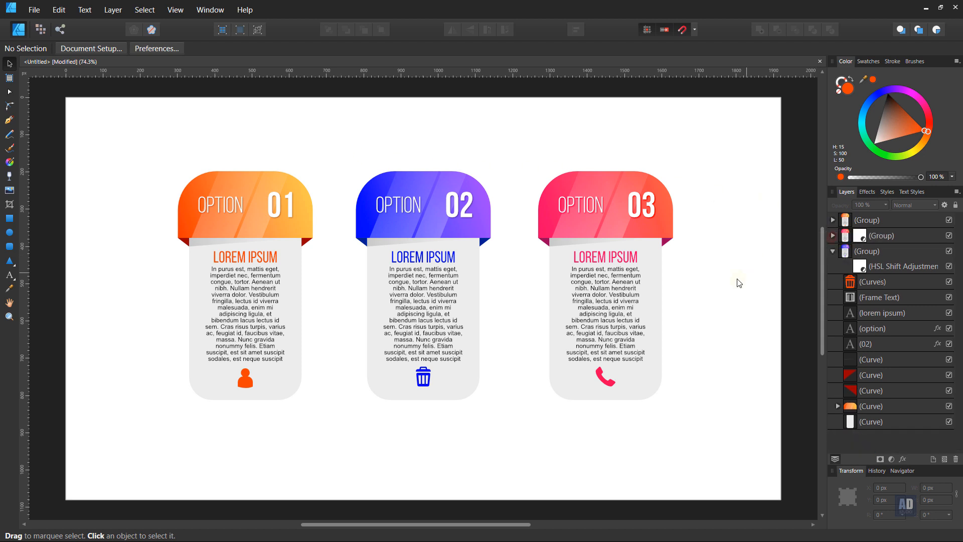
pyautogui.click(833, 251)
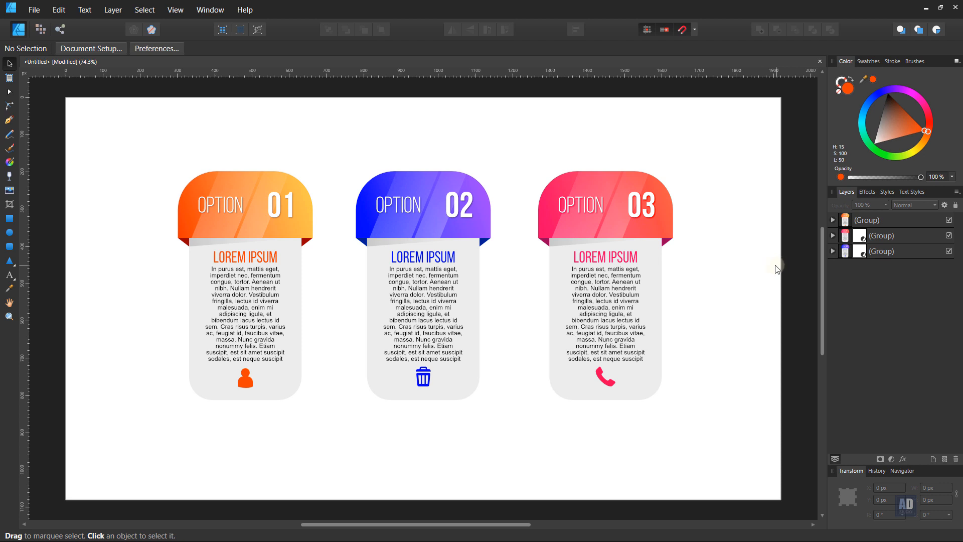
# Apply an Outer Shadow effect with 7 px radius and 34% opacity to all three banner groups together.
pyautogui.moveTo(722, 144); pyautogui.dragTo(126, 446)
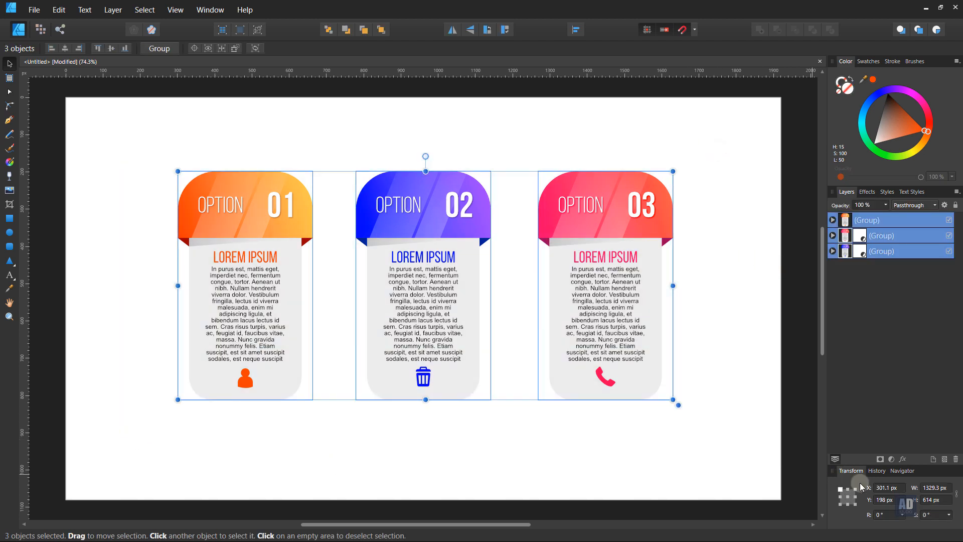
pyautogui.click(901, 461)
pyautogui.click(611, 180)
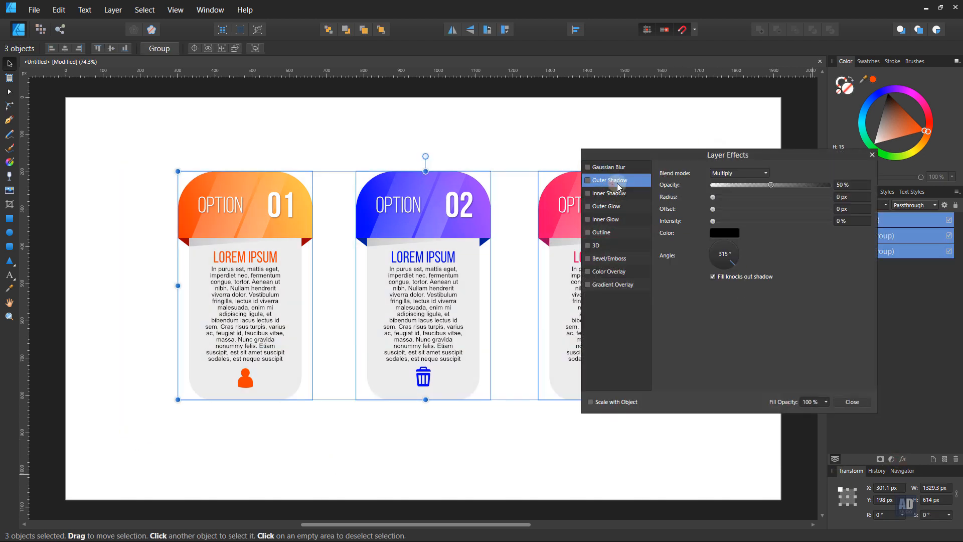
pyautogui.moveTo(728, 160); pyautogui.dragTo(833, 173)
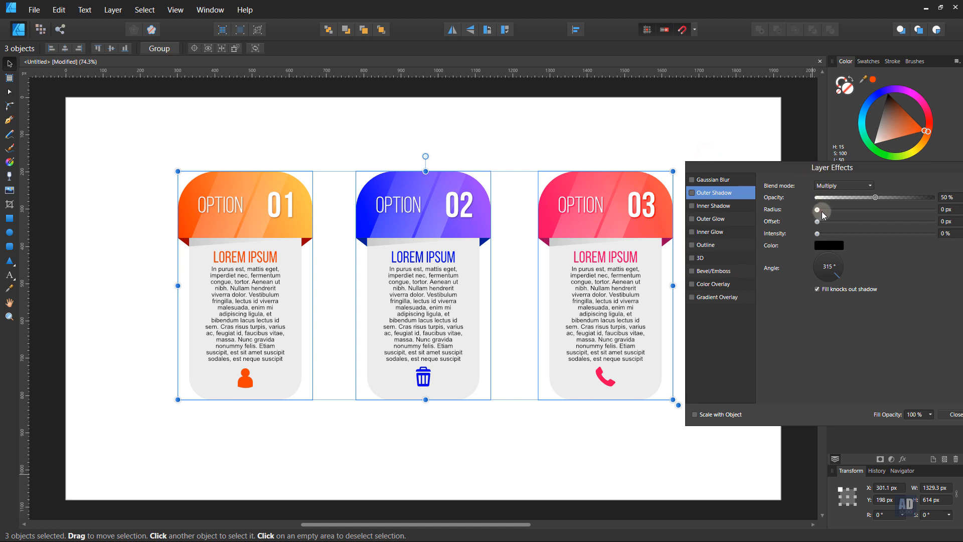
pyautogui.moveTo(819, 210)
pyautogui.mouseDown()
pyautogui.moveTo(868, 209)
pyautogui.moveTo(858, 211)
pyautogui.moveTo(861, 200)
pyautogui.moveTo(831, 205)
pyautogui.mouseUp()
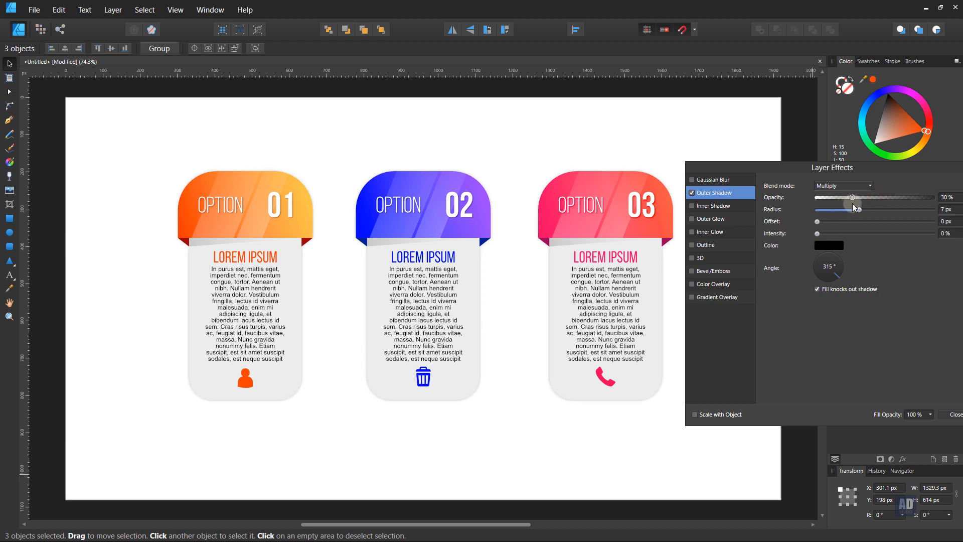
pyautogui.moveTo(857, 202); pyautogui.dragTo(856, 203)
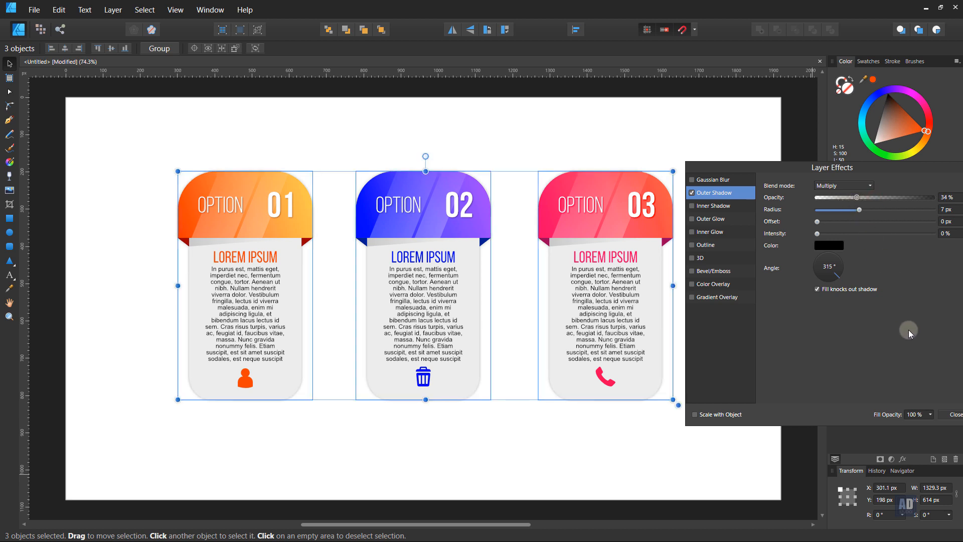
pyautogui.click(947, 414)
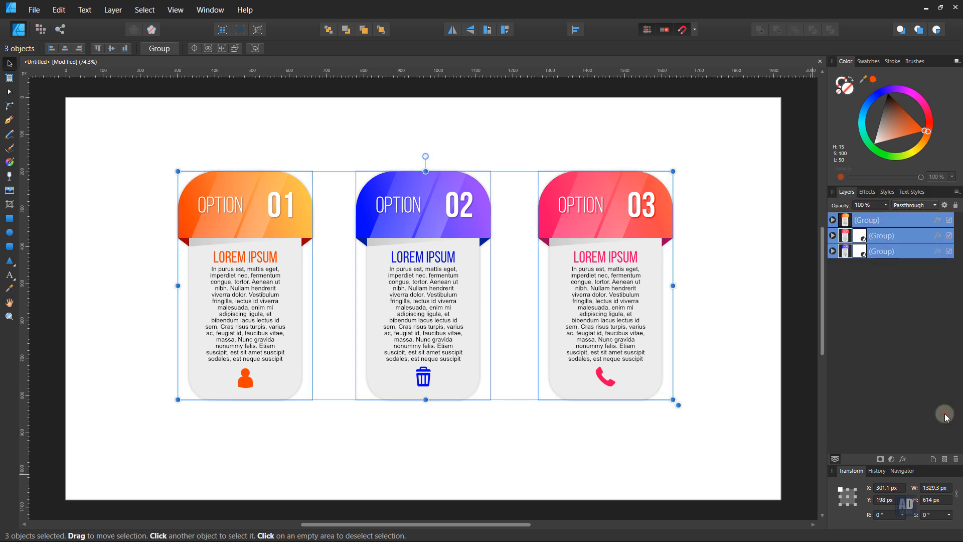
pyautogui.click(758, 423)
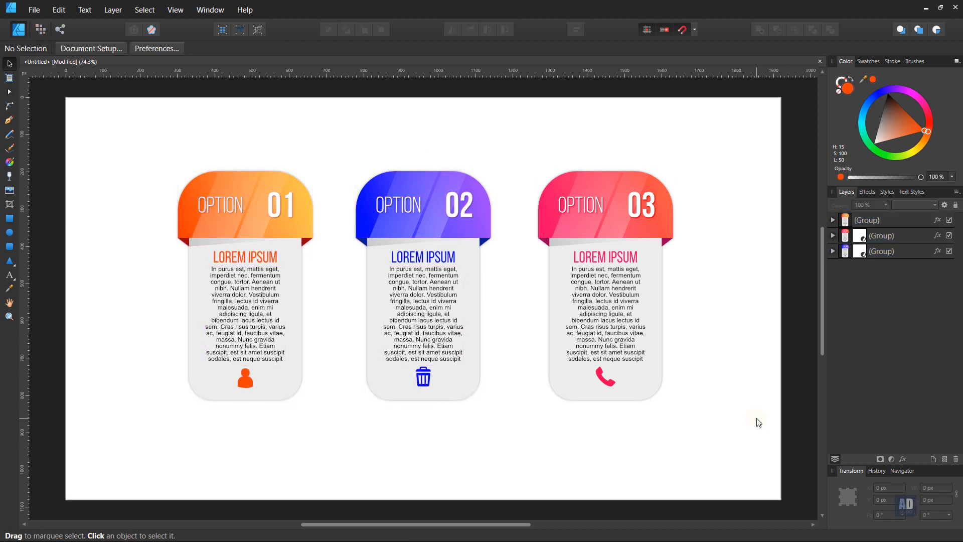